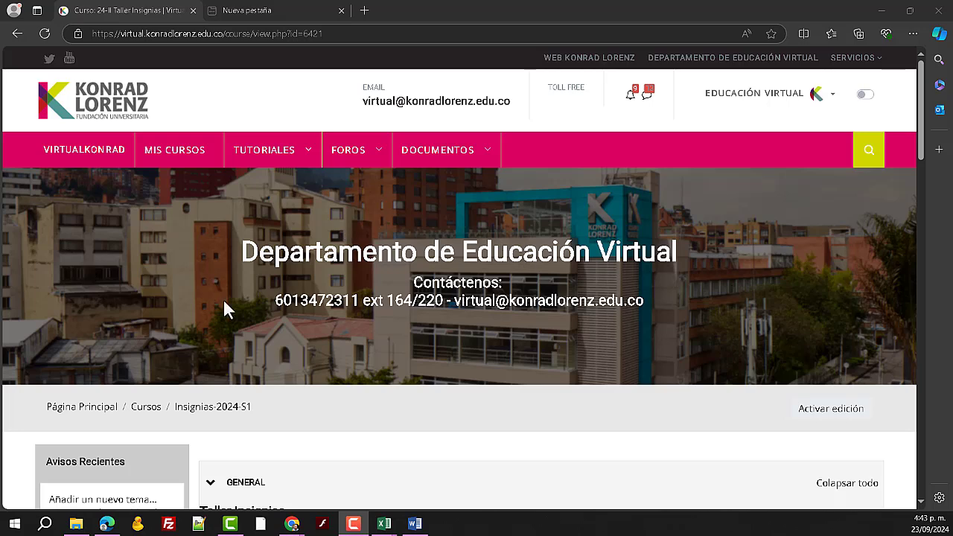
- Open the Competencias page of the Insignias-2024-S1 course
scroll(228, 299, down, 3)
scroll(400, 296, down, 4)
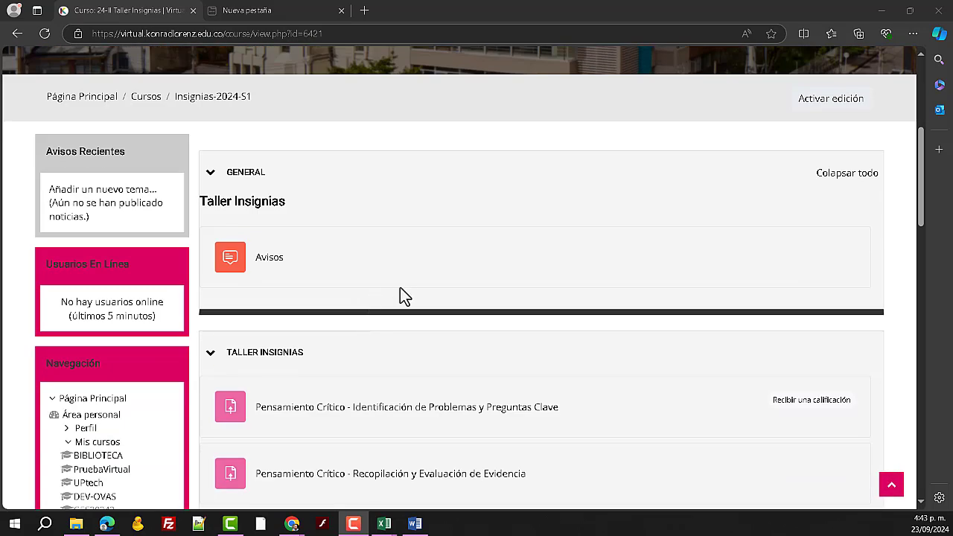
scroll(156, 412, down, 3)
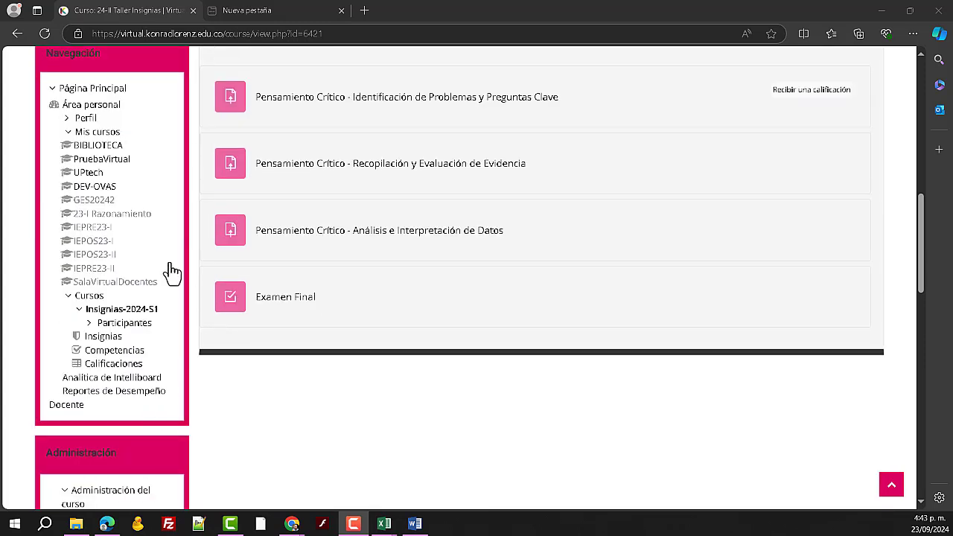
scroll(166, 269, up, 1)
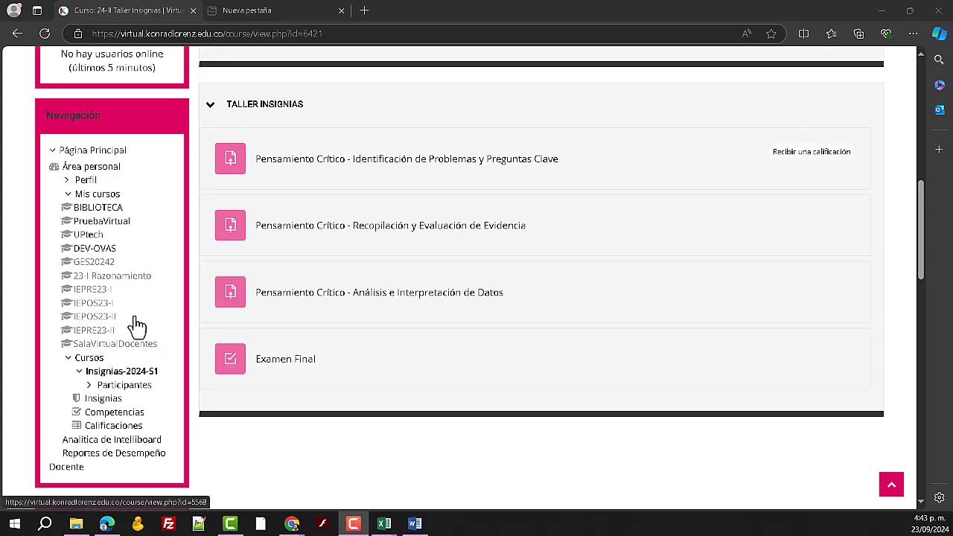
click(114, 417)
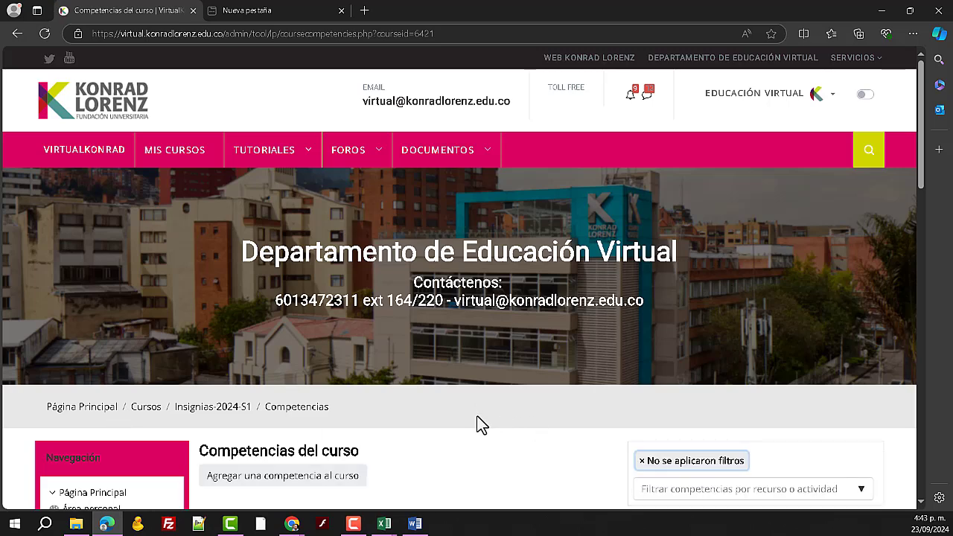
- Open the management page for competencies and frameworks and look through the list of existing competency frameworks
scroll(478, 417, down, 3)
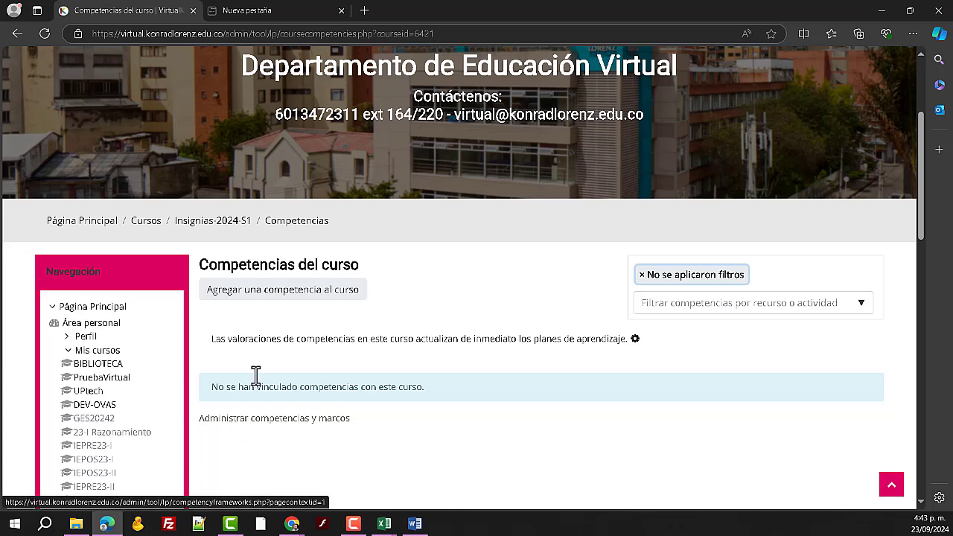
click(277, 419)
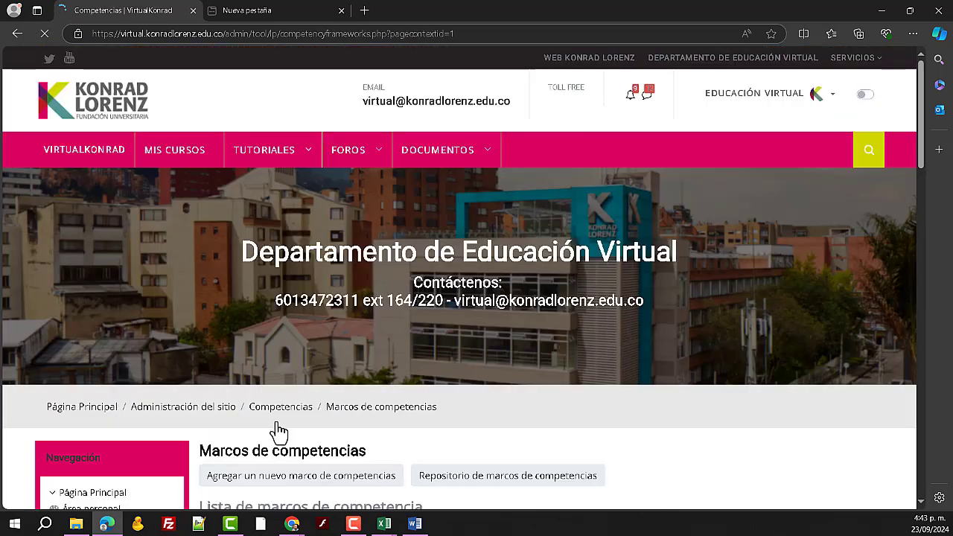
scroll(510, 410, down, 3)
scroll(511, 411, down, 5)
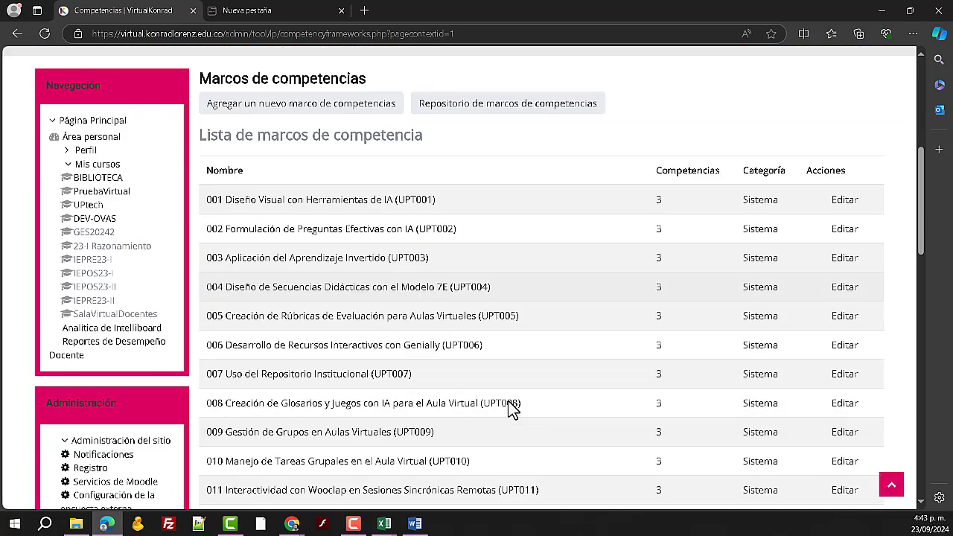
scroll(511, 410, up, 3)
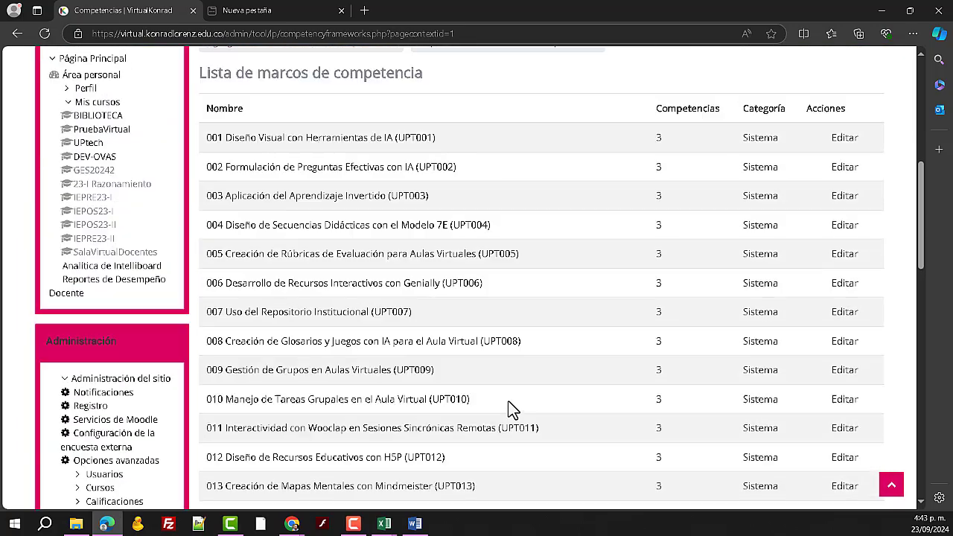
scroll(511, 410, up, 3)
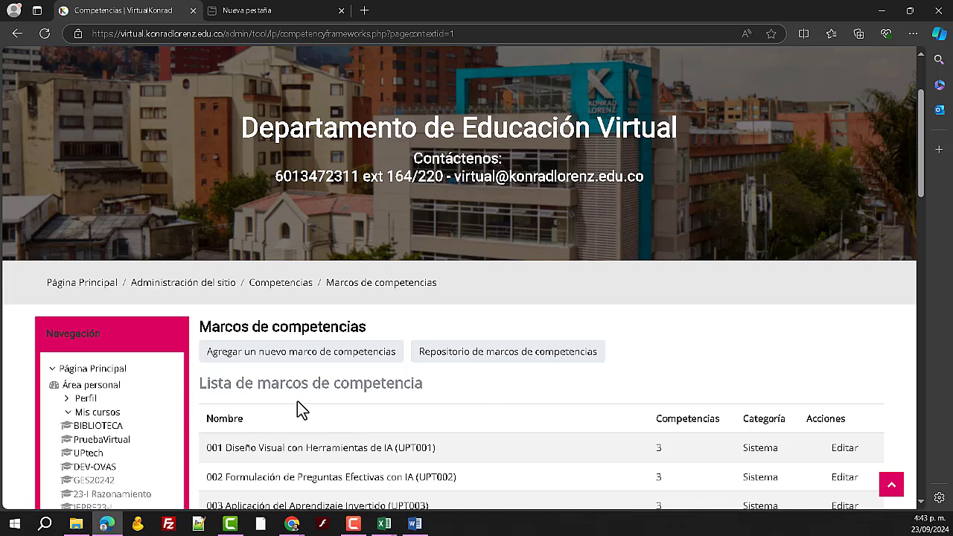
- Start adding a new competency framework and bring up its General settings
click(265, 359)
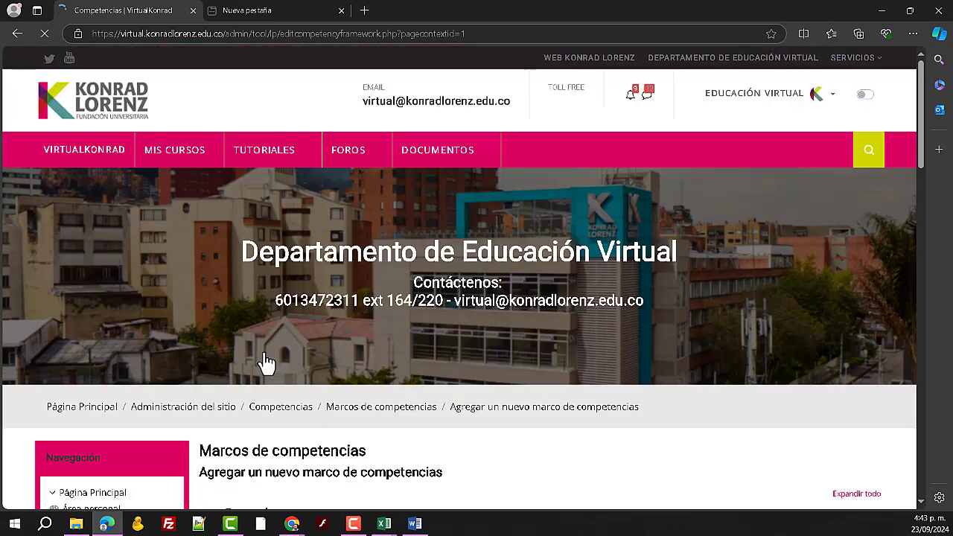
scroll(535, 454, down, 3)
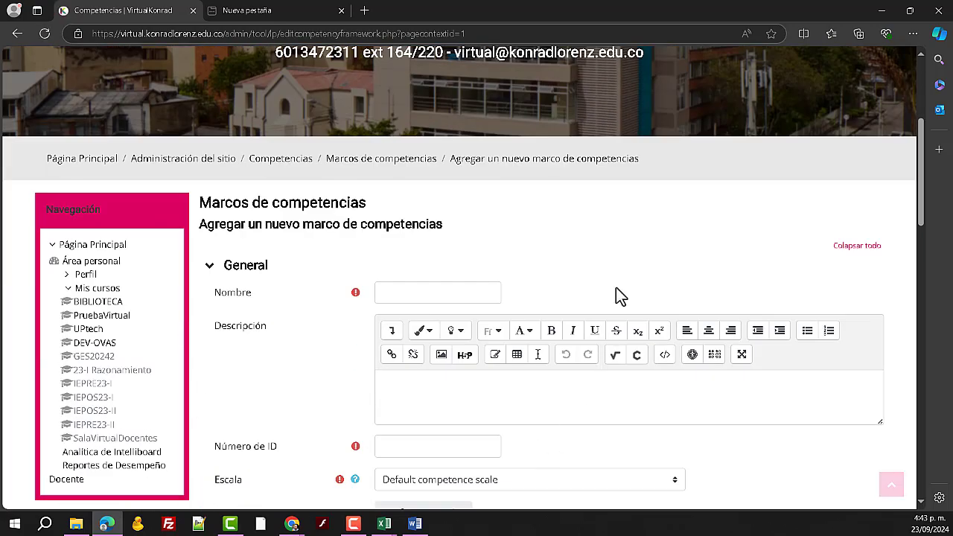
scroll(606, 304, down, 2)
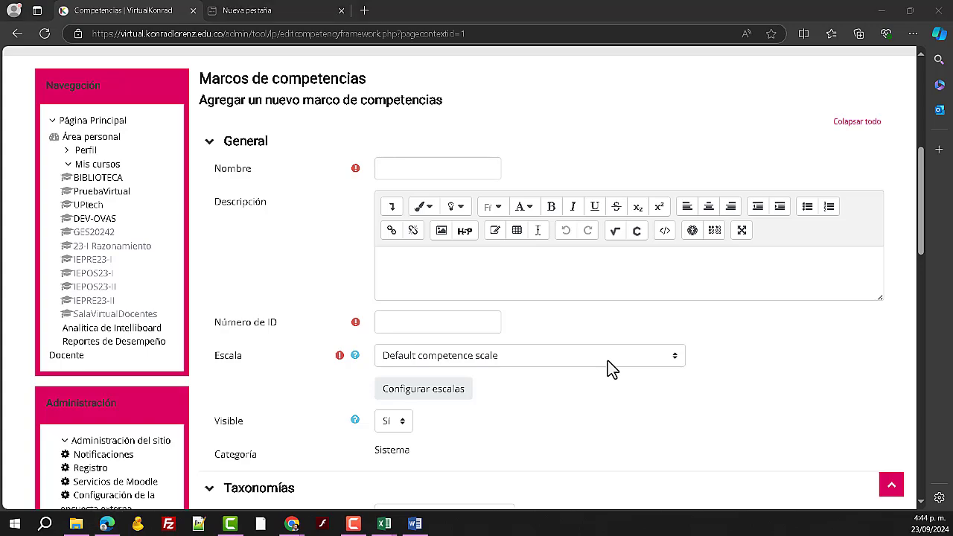
- Switch to the Excel workbook and copy the Marco General cell "Desarrollar el Pensamiento Crítico"
key(alt+Tab)
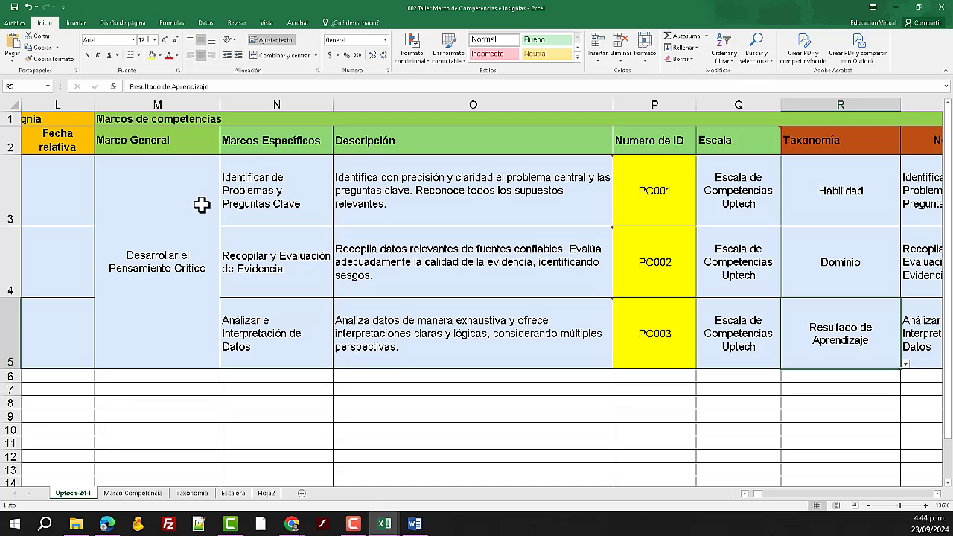
click(187, 237)
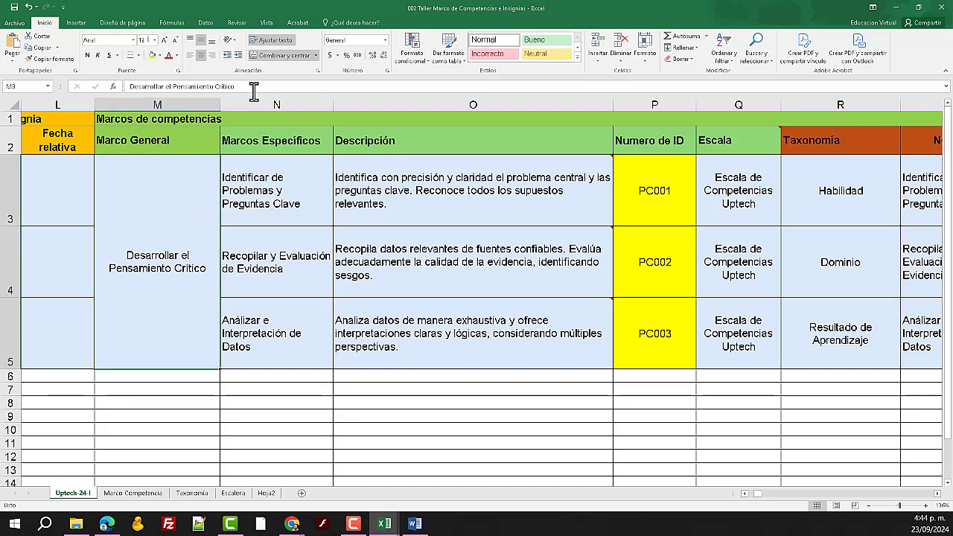
drag(253, 86, 130, 87)
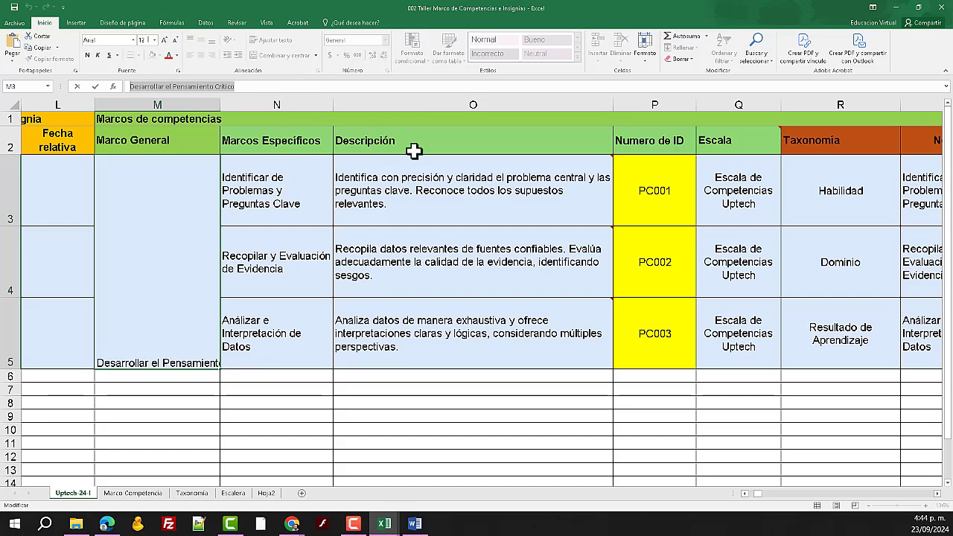
click(435, 181)
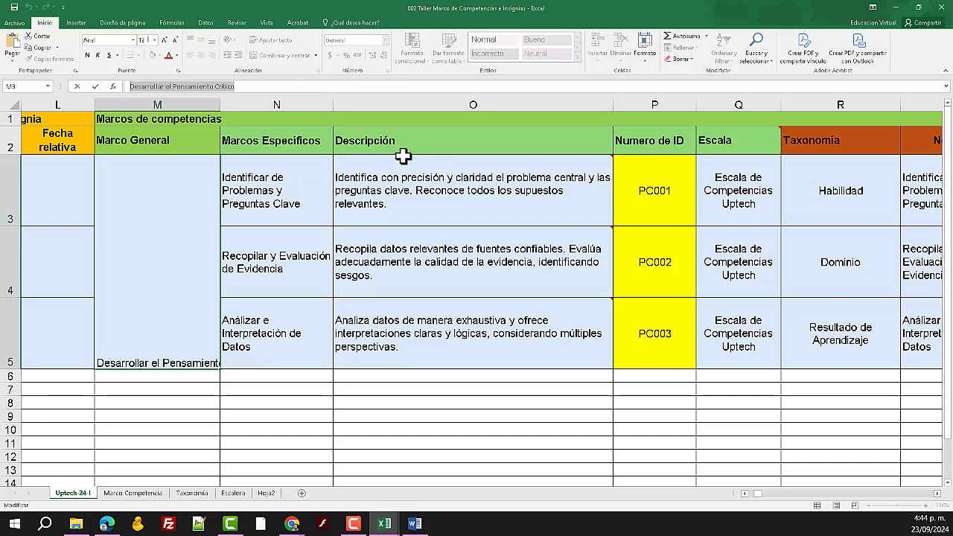
click(171, 262)
right_click(171, 257)
click(144, 238)
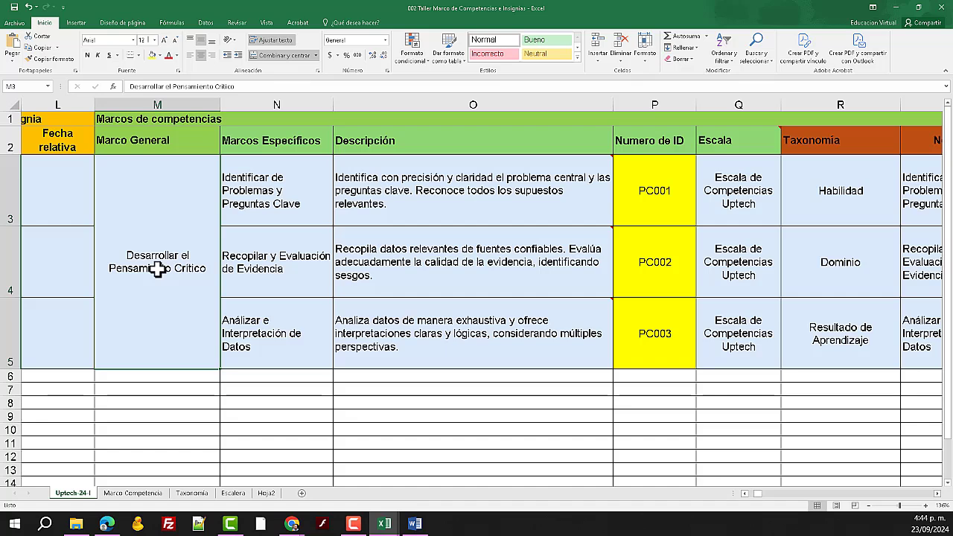
right_click(157, 269)
click(184, 288)
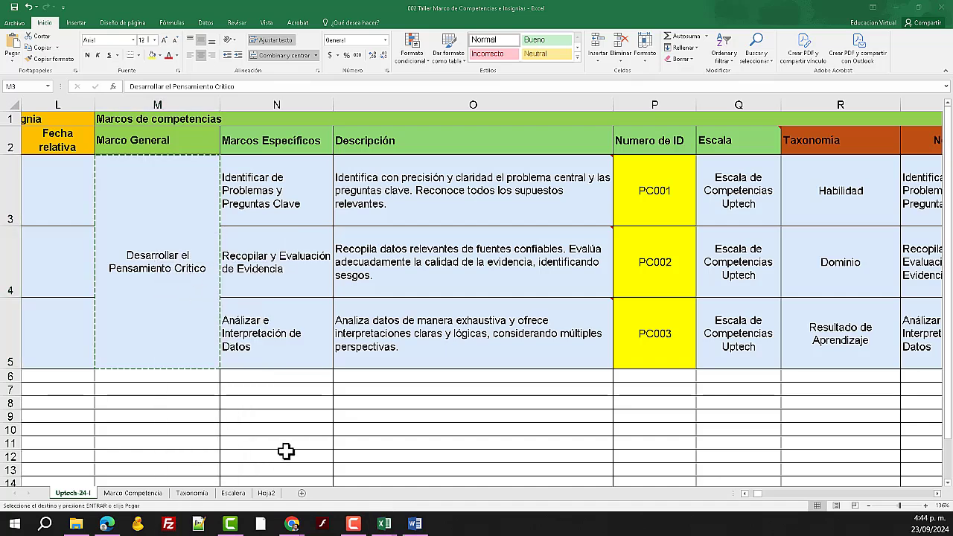
- Return to the Moodle form in the browser and name the framework "Desarrollar el Pensamiento Crítico", leaving the description empty
key(alt+Tab)
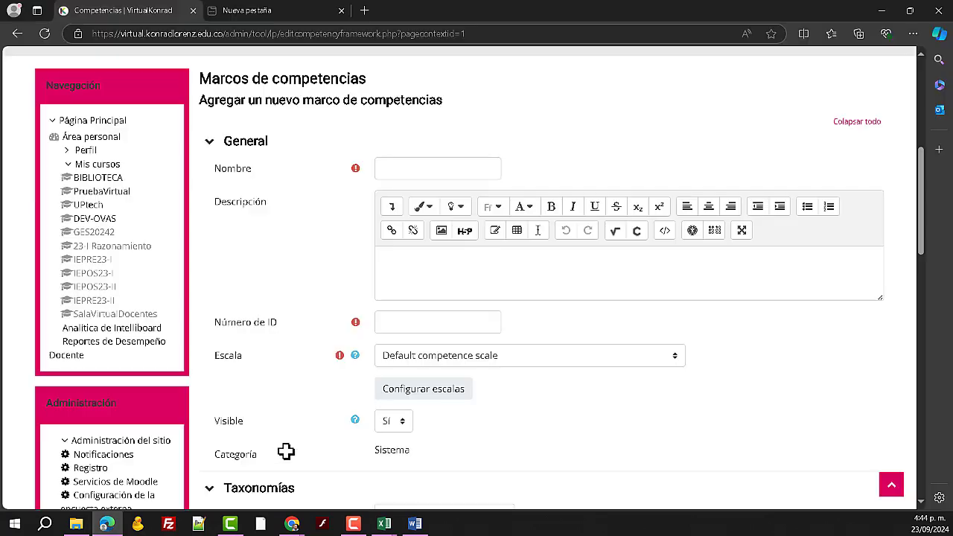
click(425, 168)
key(ctrl+v)
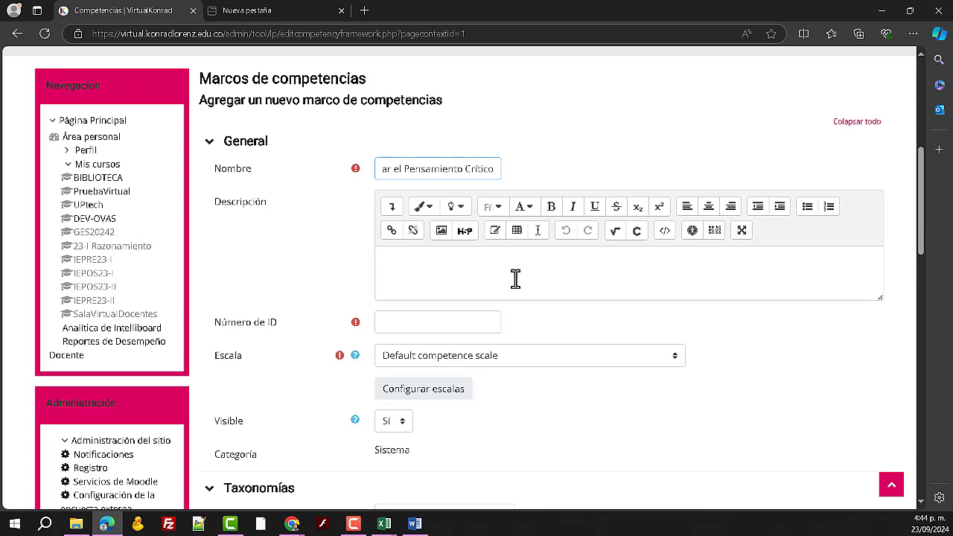
click(463, 277)
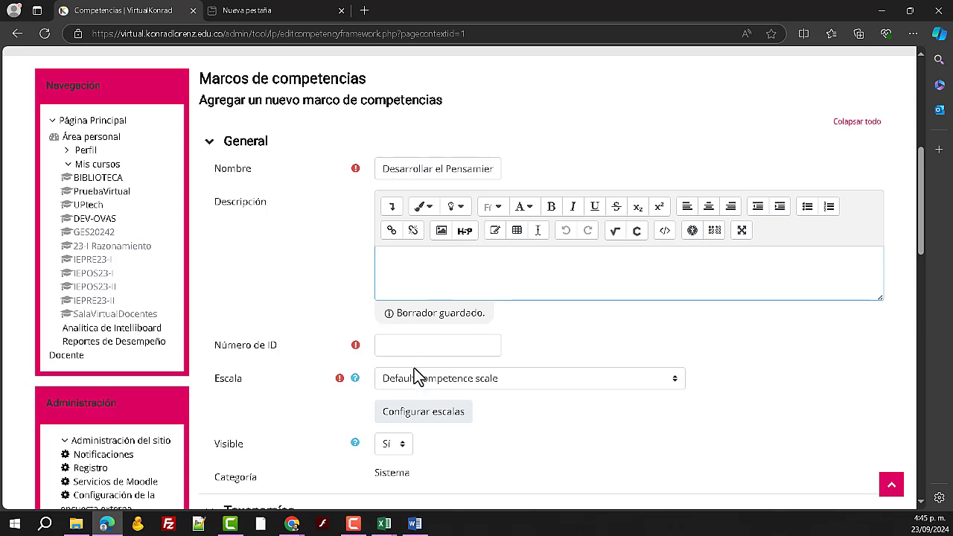
- Copy PC001 from the Numero de ID column of the Excel sheet into the framework's Número de ID in the browser
click(399, 345)
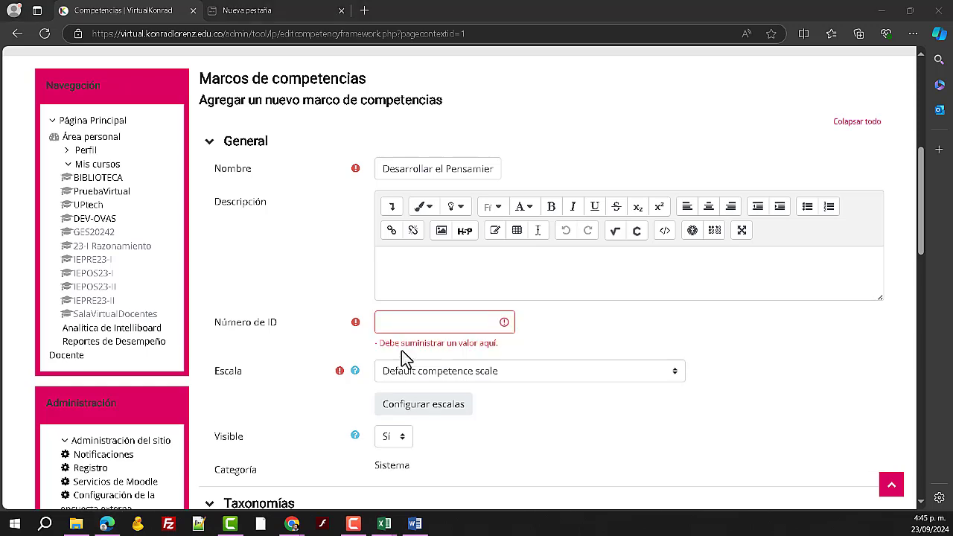
key(alt+Tab)
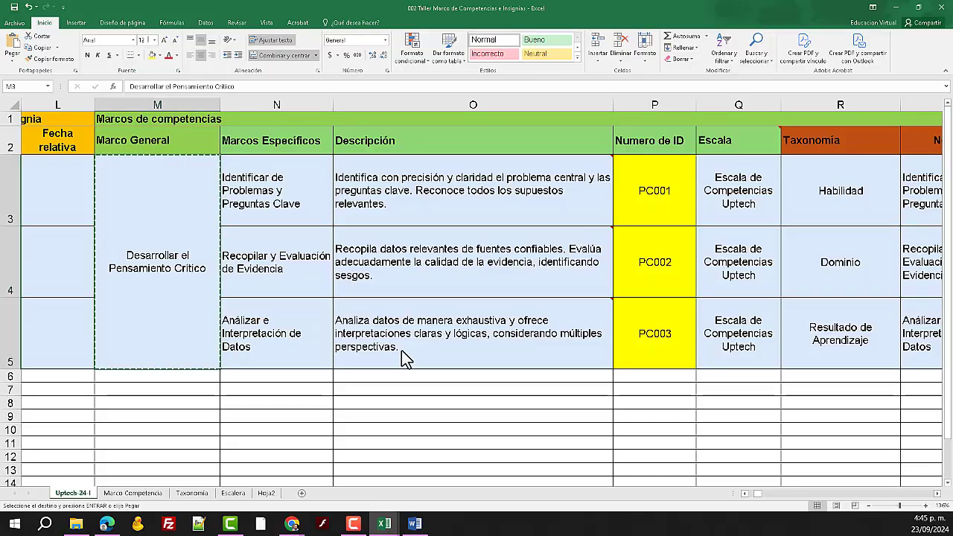
click(650, 209)
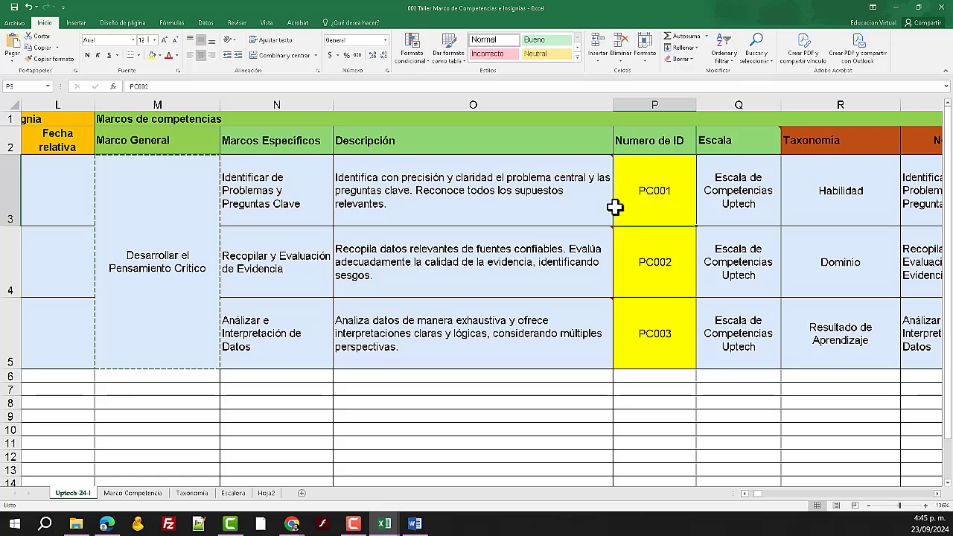
right_click(665, 196)
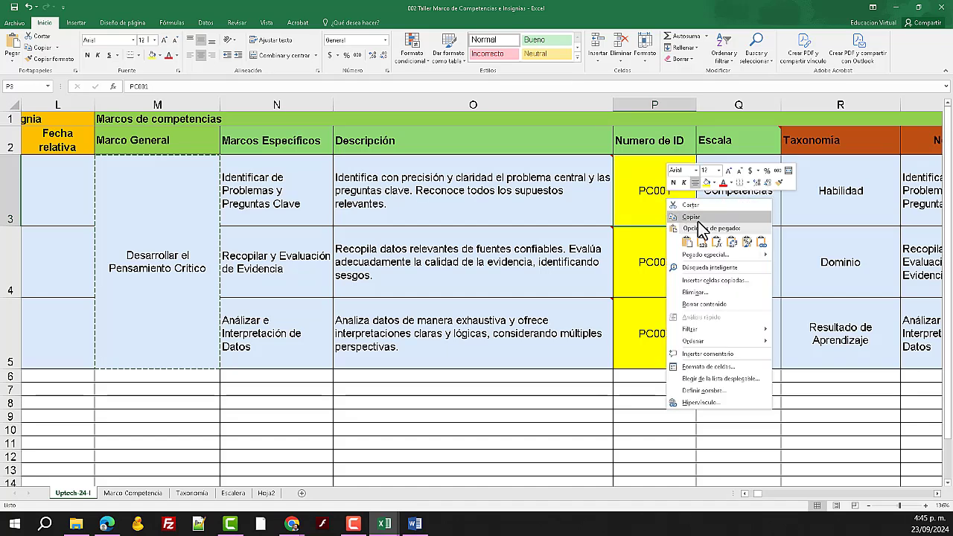
click(691, 216)
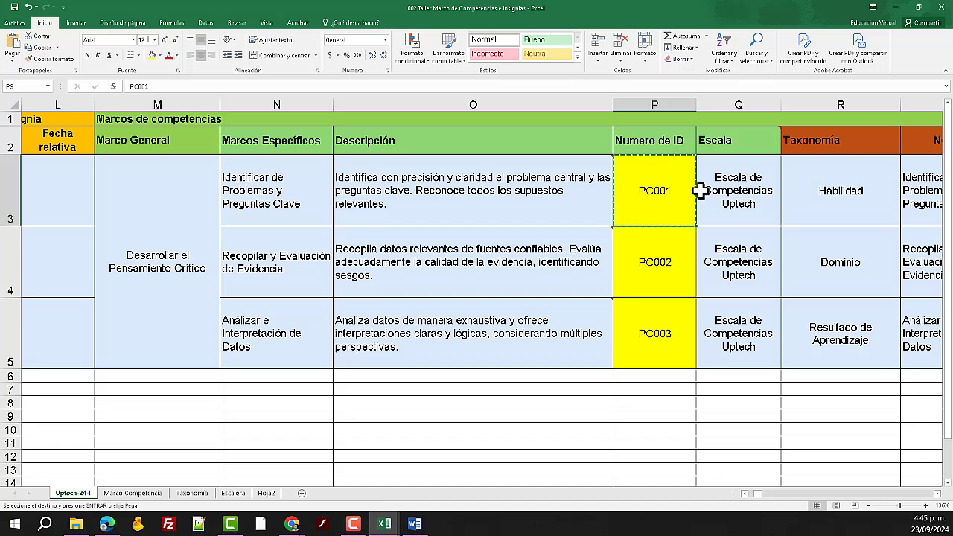
key(alt)
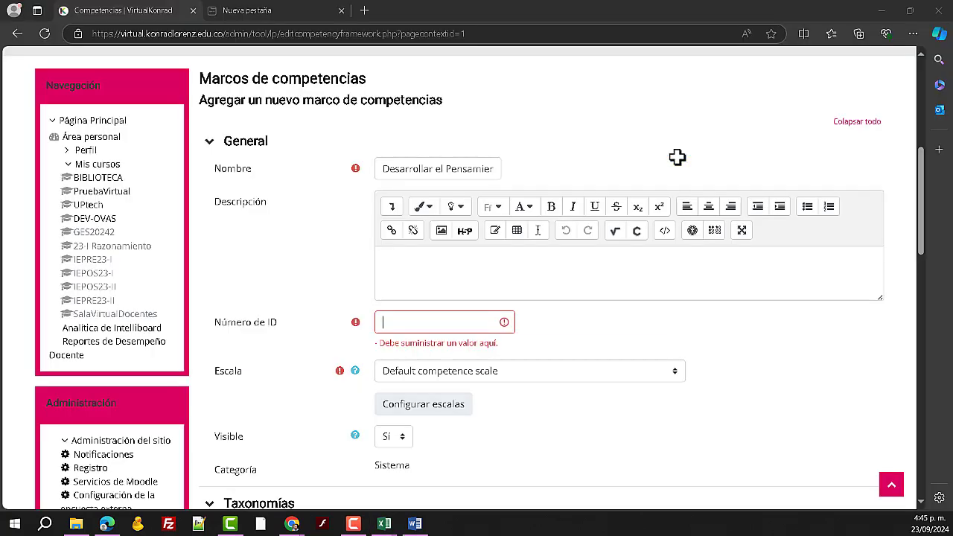
key(alt+Tab)
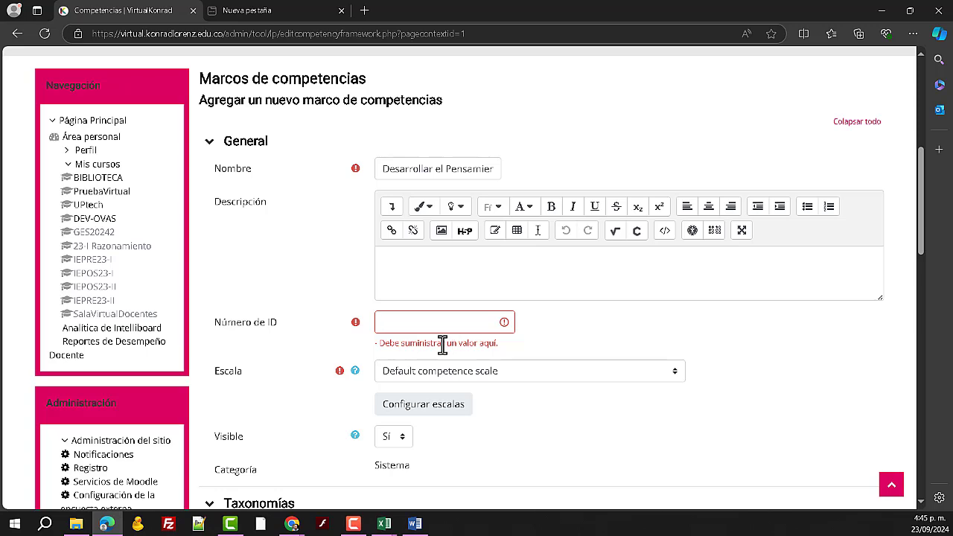
text(PC001)
click(630, 322)
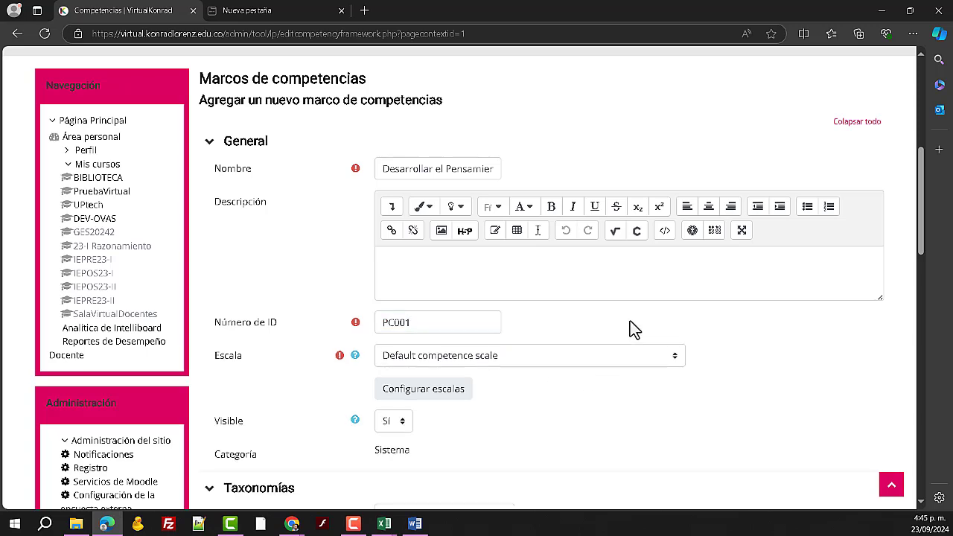
- Set the framework's scale to "Escala de Competencias UpTech"
scroll(630, 324, down, 3)
scroll(625, 321, up, 1)
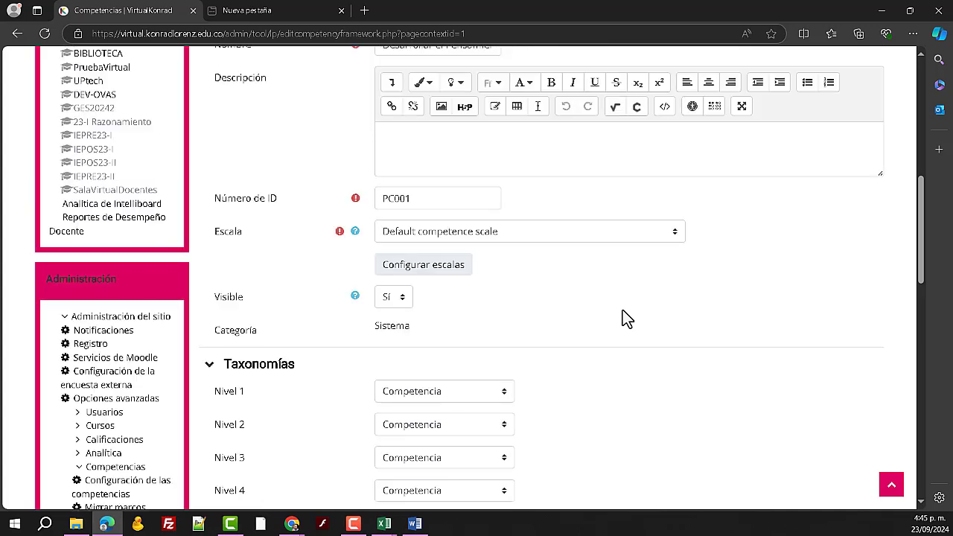
click(545, 237)
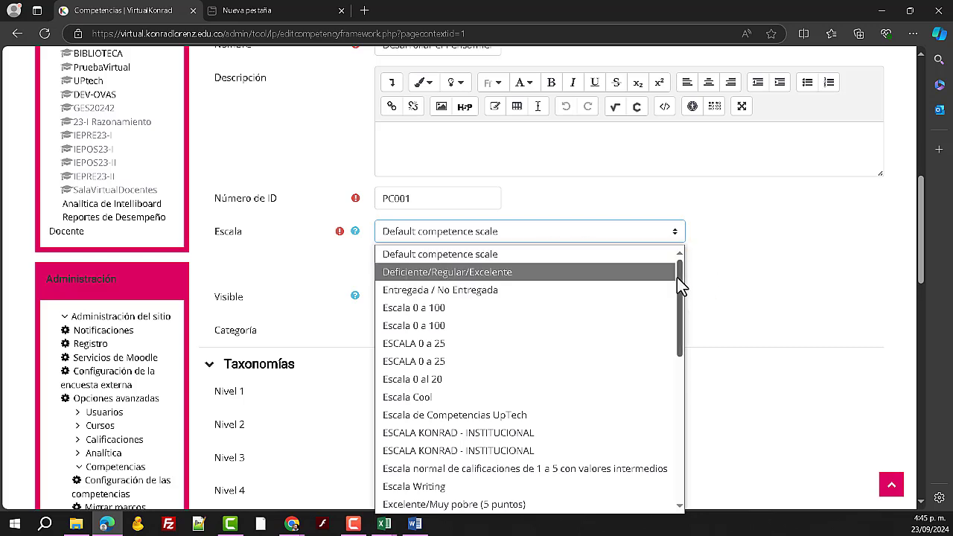
drag(677, 275, 677, 294)
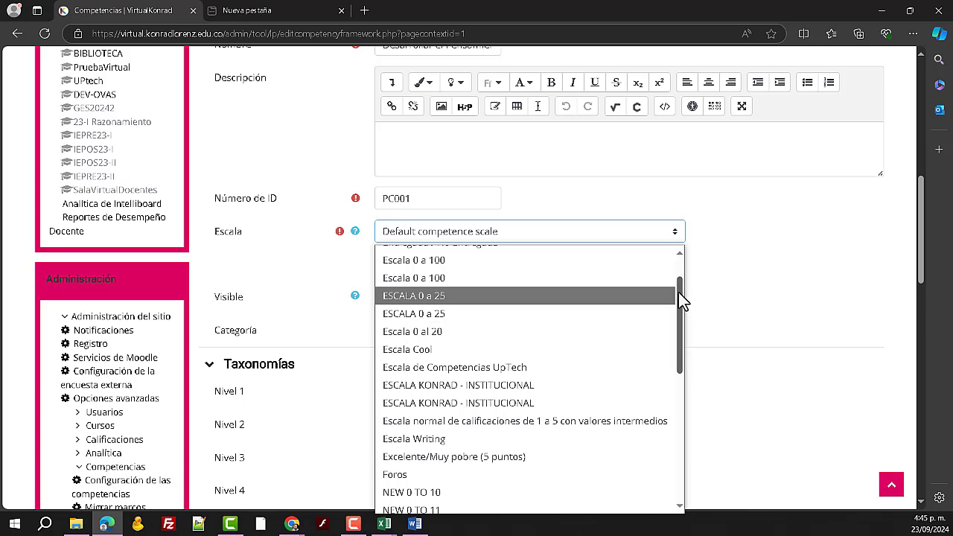
drag(678, 292, 679, 270)
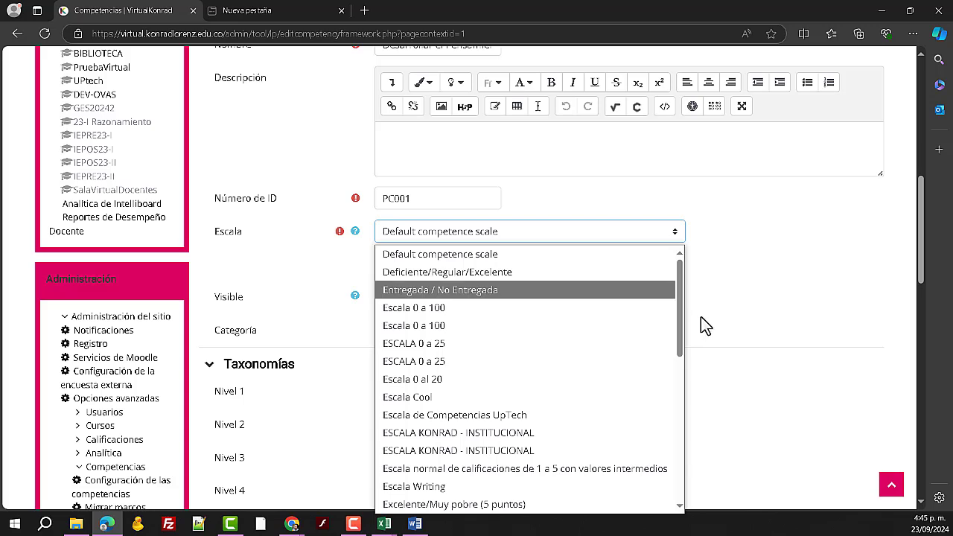
drag(679, 316, 682, 359)
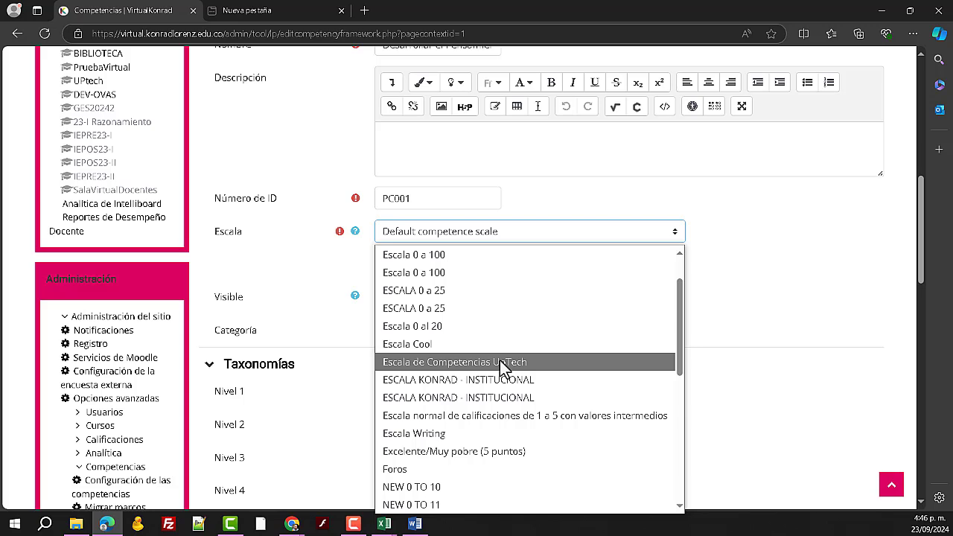
click(500, 362)
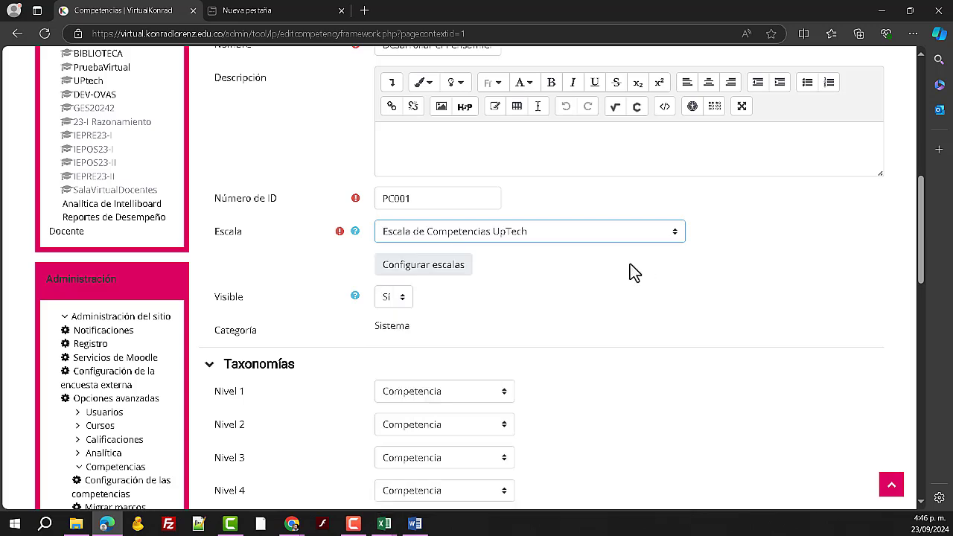
- Configure the competency scale with Nivel Básico as the default and Nivel Básico, Nivel Intermedio and Nivel Avanzado all marked as Superada
click(456, 266)
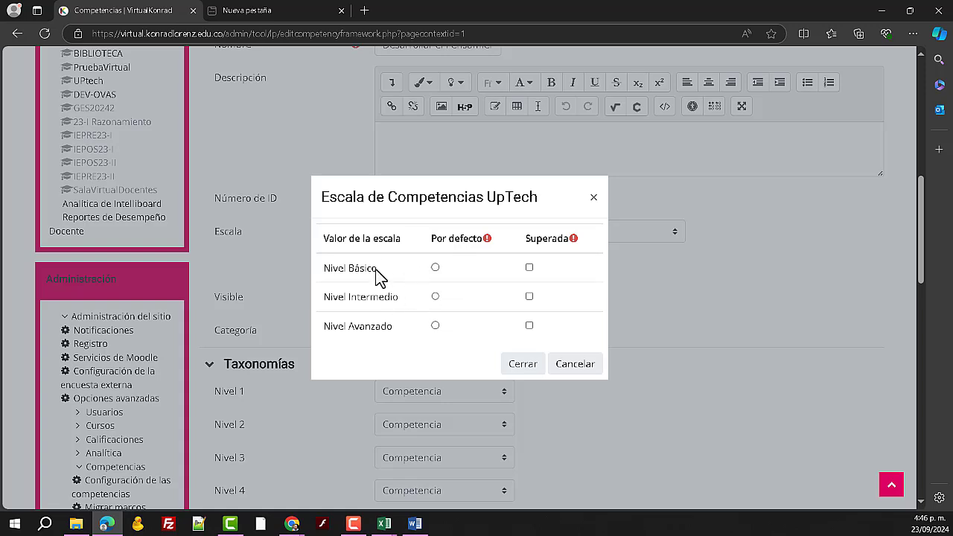
click(436, 268)
click(529, 270)
click(530, 297)
click(530, 325)
click(522, 366)
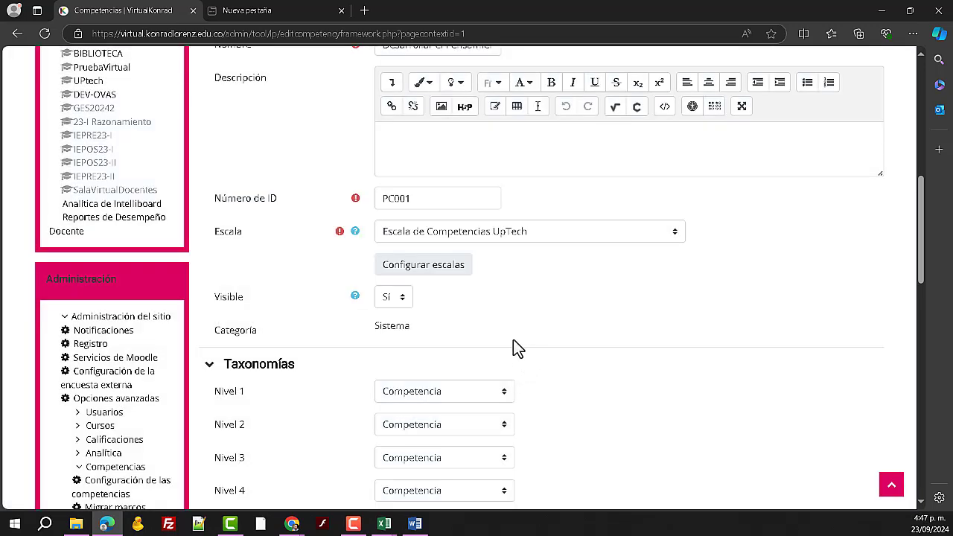
- Switch to the Excel workbook and examine the Taxonomía options for the PC001 row, keeping Habilidad selected
scroll(504, 331, down, 3)
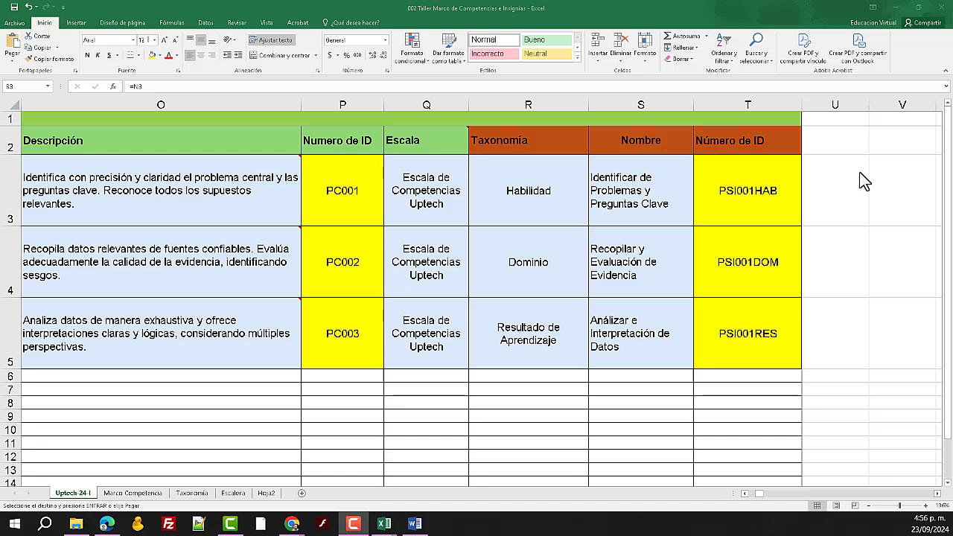
click(595, 218)
click(581, 192)
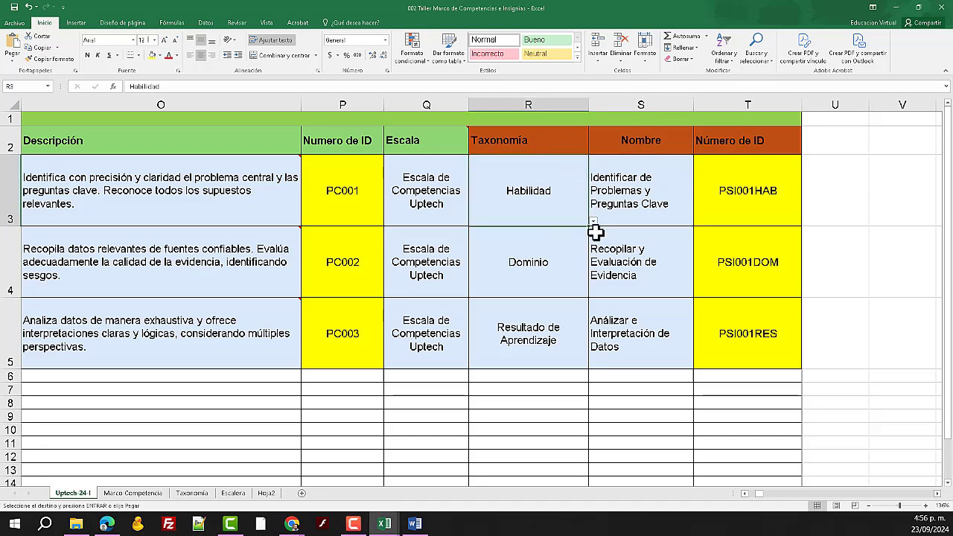
click(593, 222)
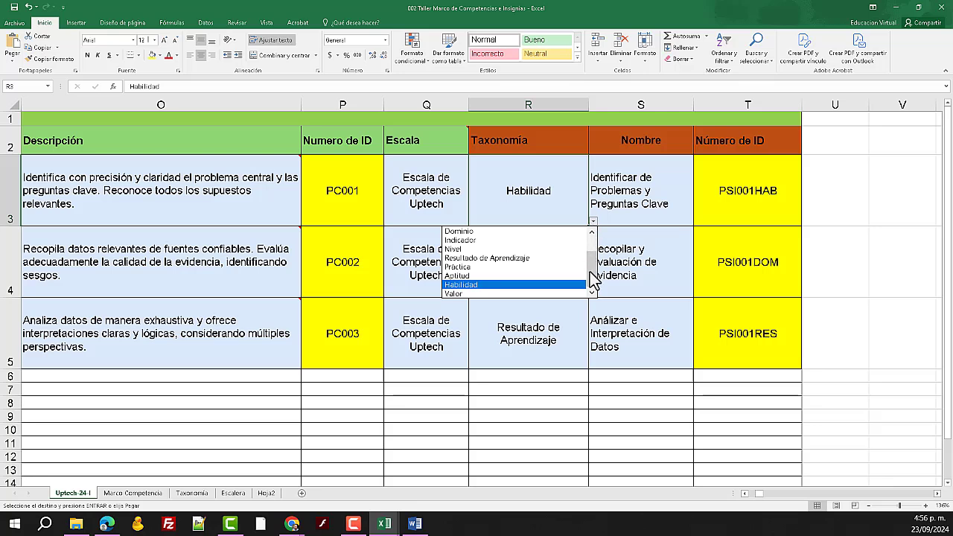
scroll(596, 253, up, 1)
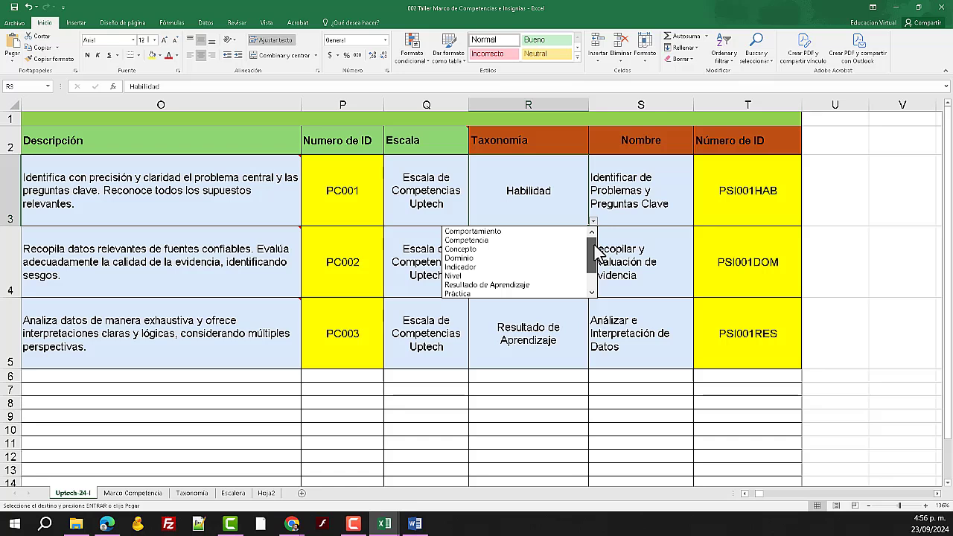
drag(596, 253, 598, 283)
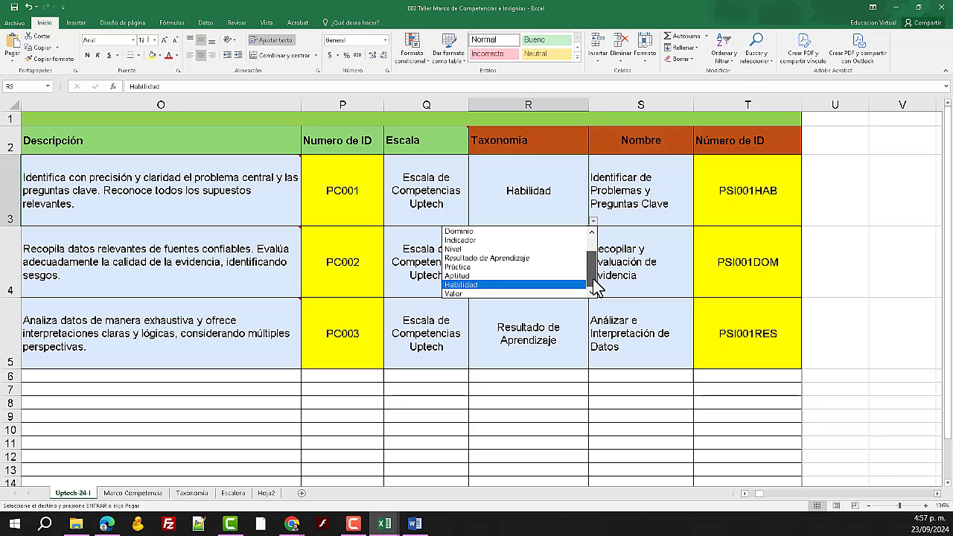
drag(596, 286, 594, 268)
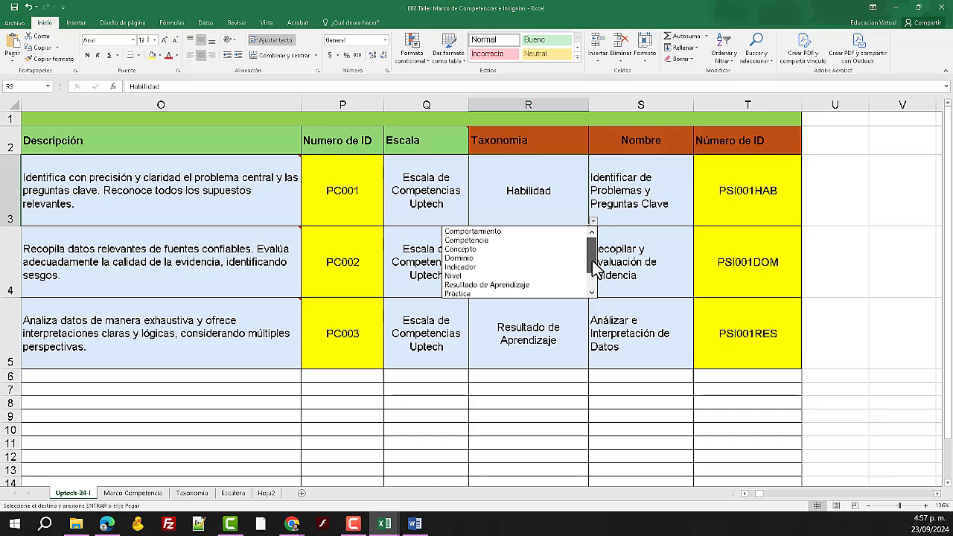
scroll(593, 265, down, 1)
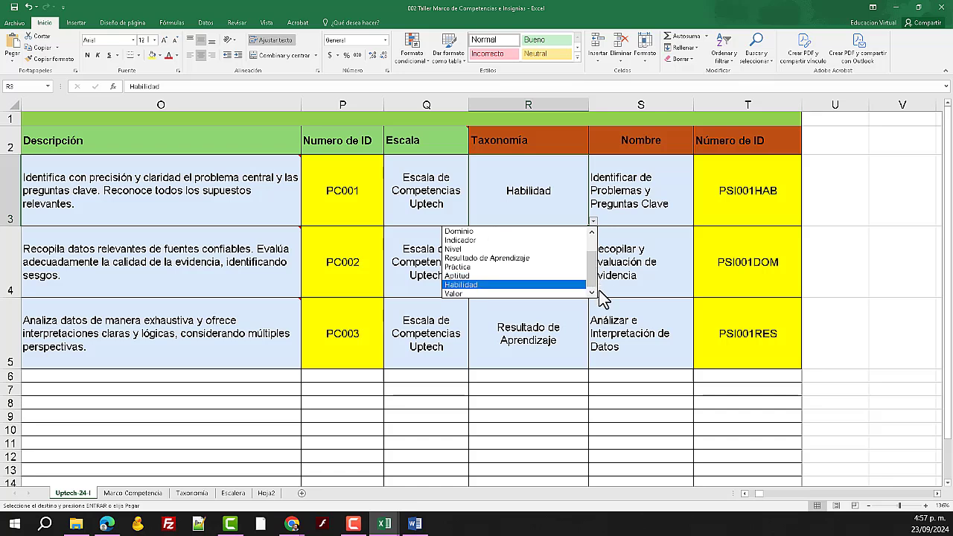
drag(593, 269, 595, 233)
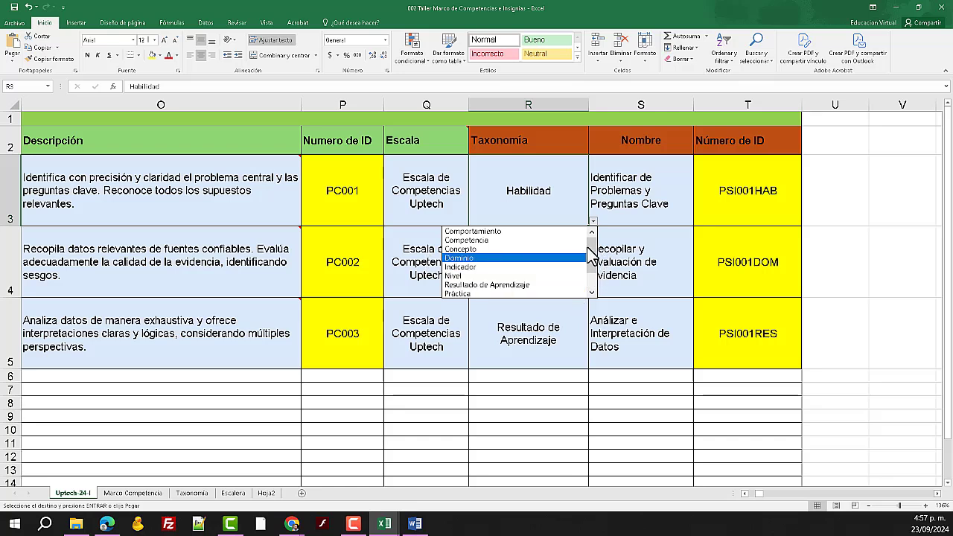
drag(592, 257, 589, 273)
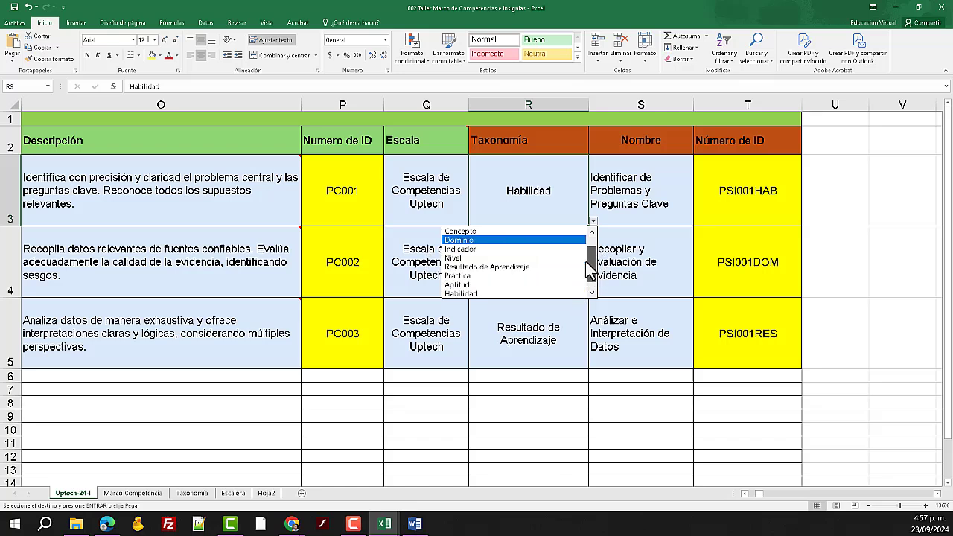
click(461, 295)
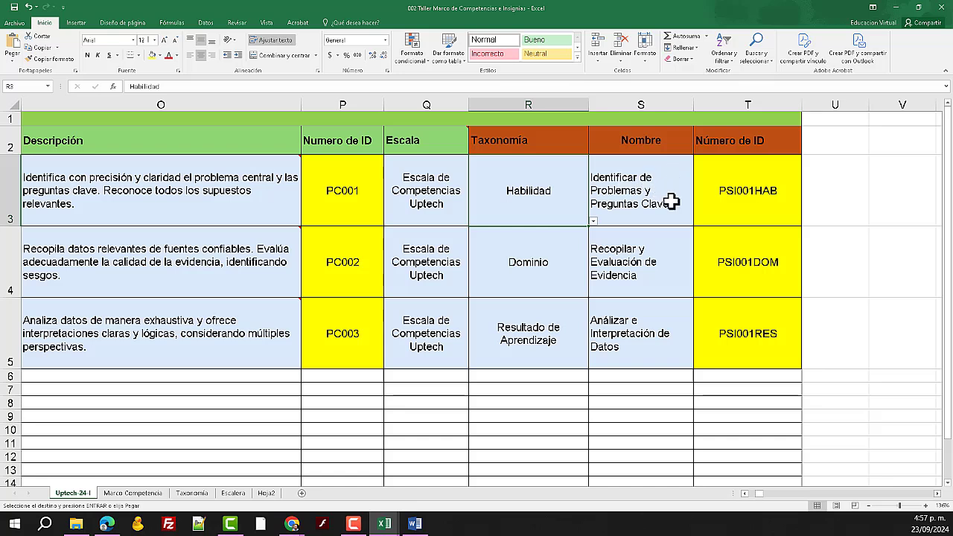
- Check the planned Taxonomía cells for PC002 and PC003, and review the PC001 row's option list again
click(536, 264)
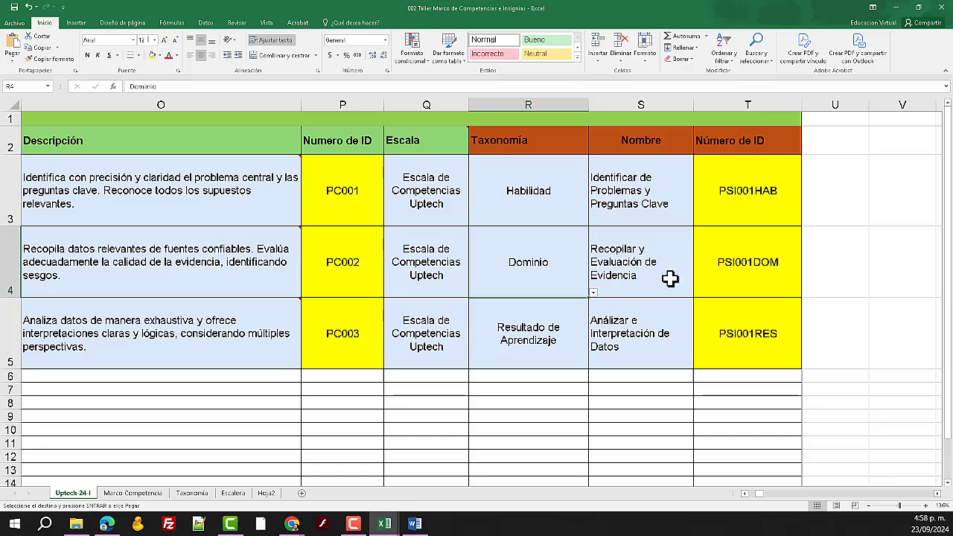
click(563, 339)
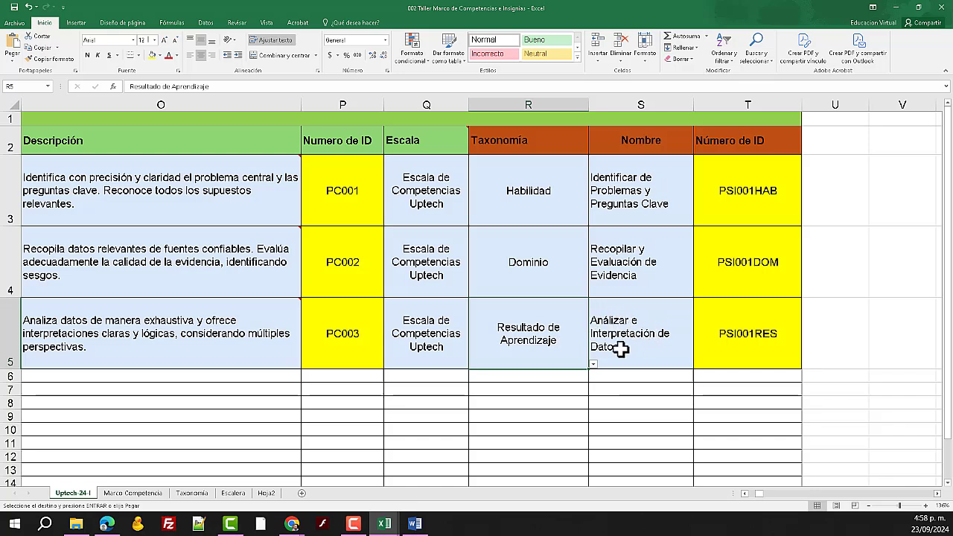
click(585, 222)
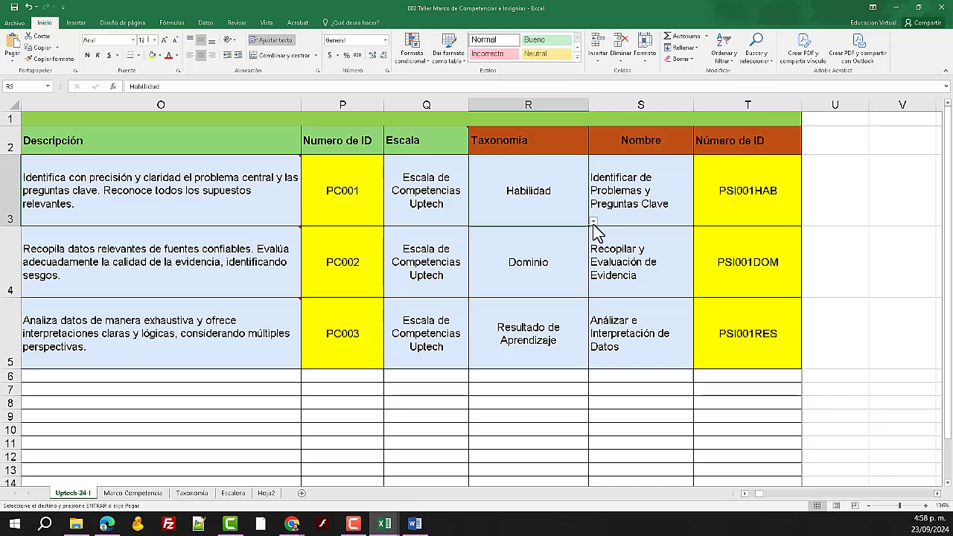
click(593, 222)
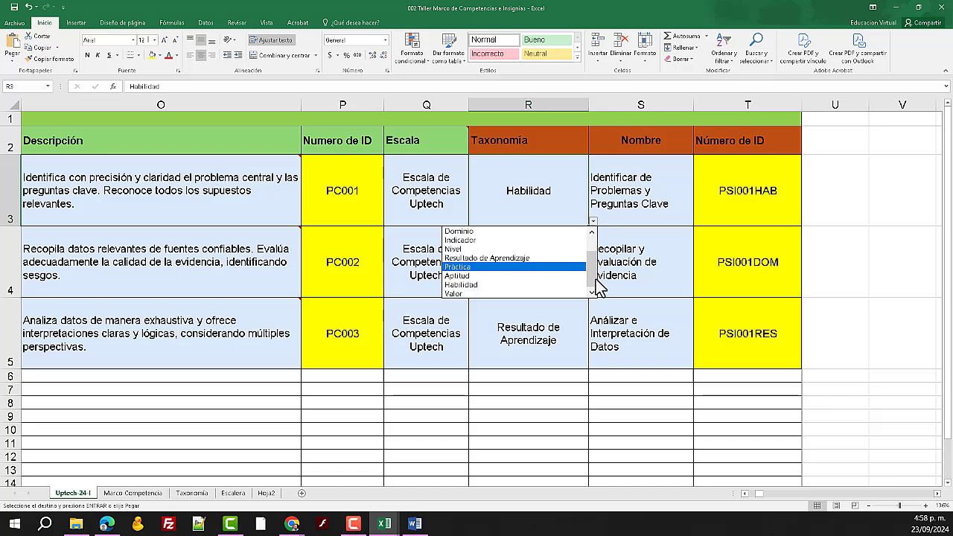
mouse_move(594, 278)
mouse_down()
mouse_move(596, 250)
mouse_move(595, 296)
mouse_up()
click(747, 198)
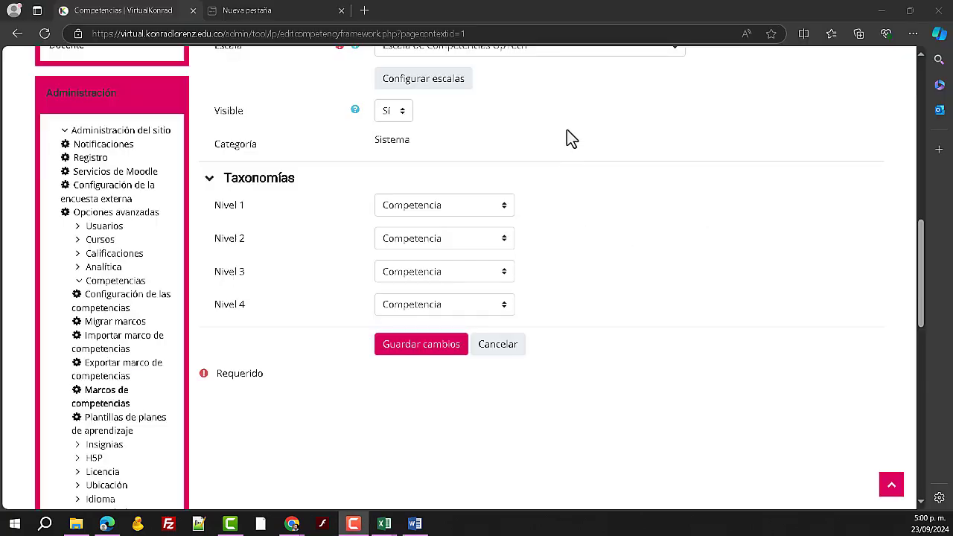
- In the browser's Moodle form, set taxonomy levels 1 to 3 to Habilidad, Dominio and Resultado de aprendizaje, and save the framework
click(505, 211)
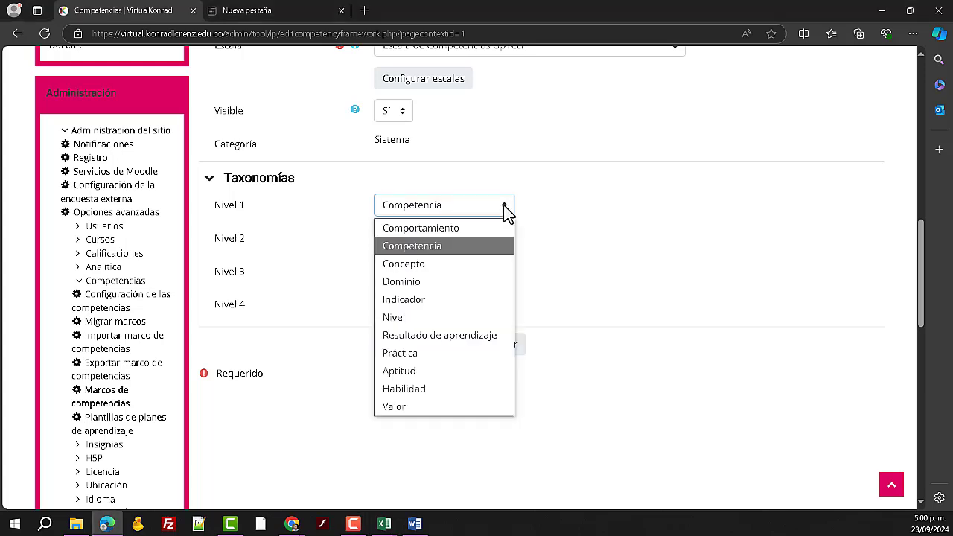
click(412, 389)
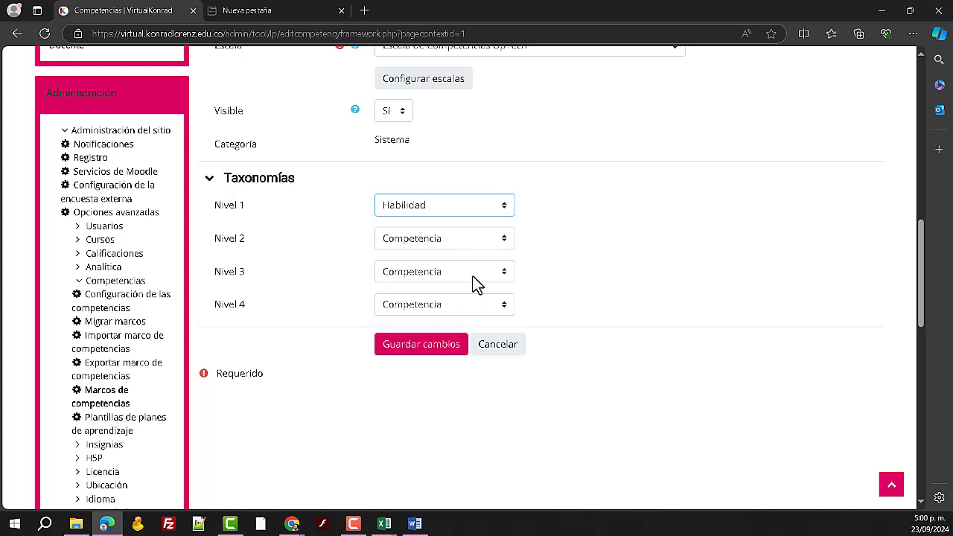
click(475, 243)
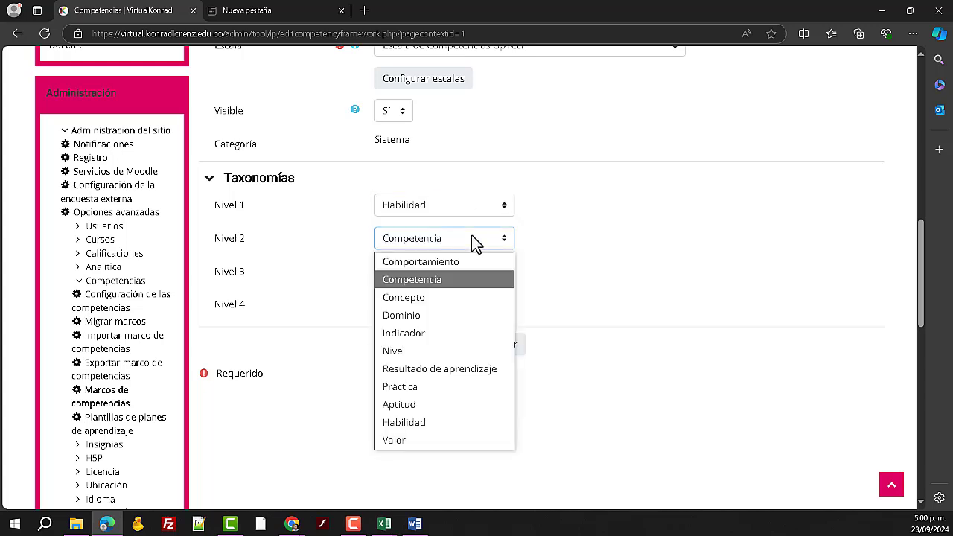
click(398, 318)
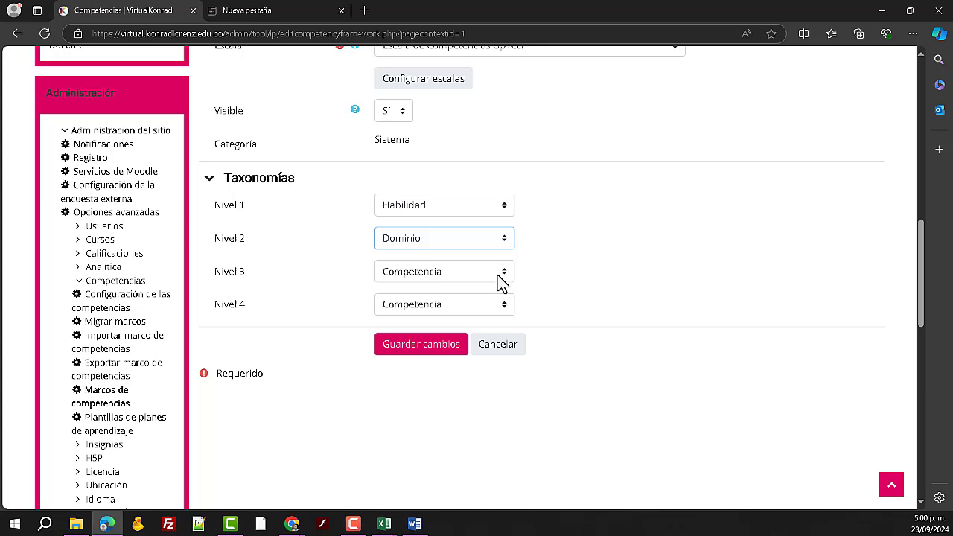
click(455, 273)
click(449, 402)
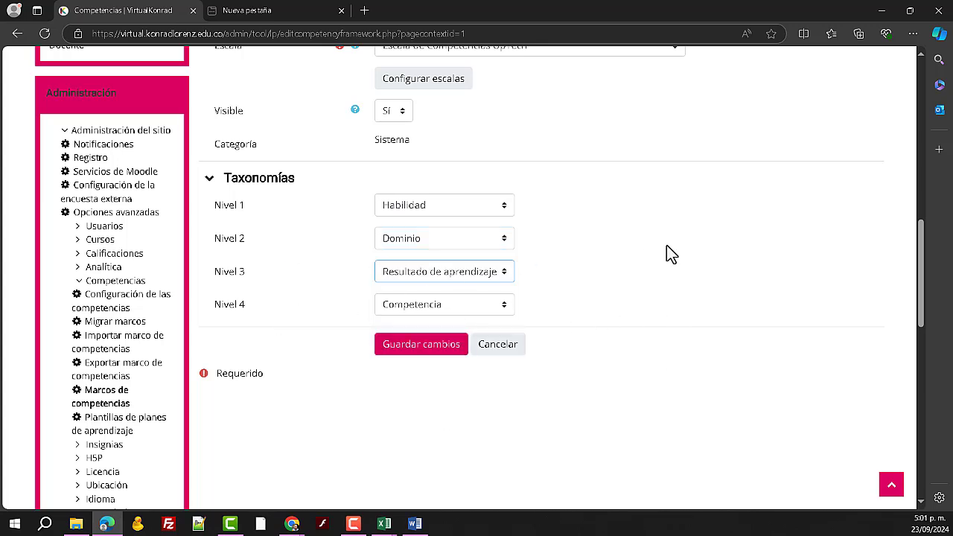
click(426, 353)
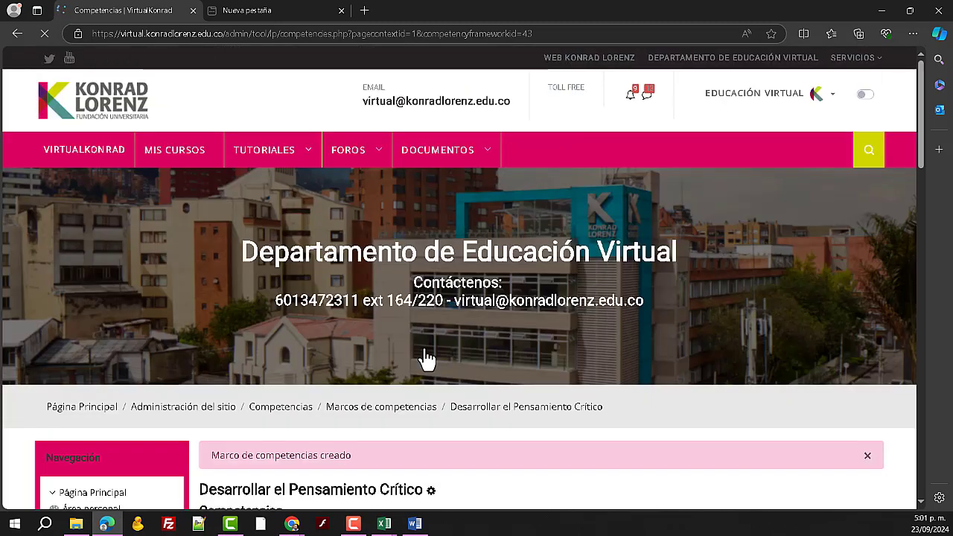
- Select Desarrollar el Pensamiento Crítico in the competency tree and start adding a habilidad to it
scroll(362, 431, down, 2)
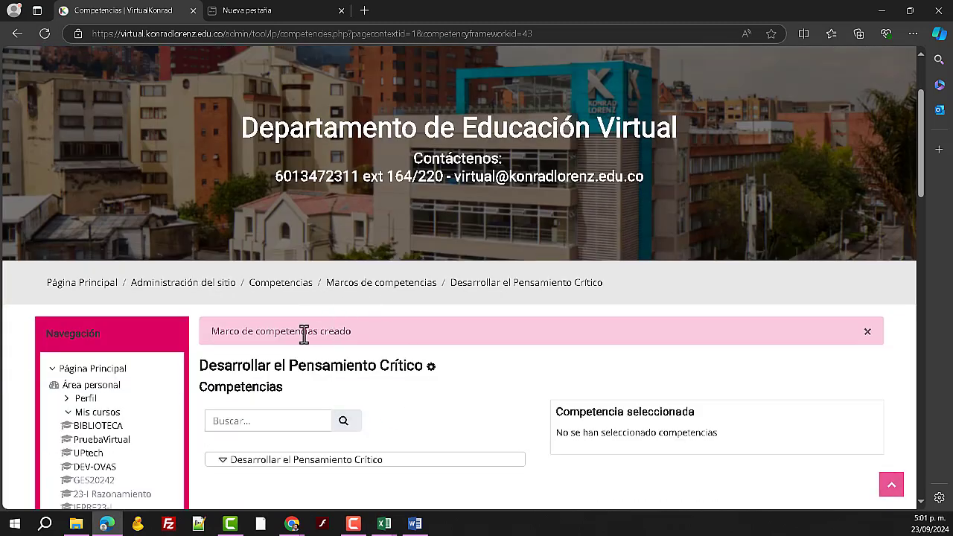
scroll(492, 409, down, 1)
scroll(492, 408, down, 1)
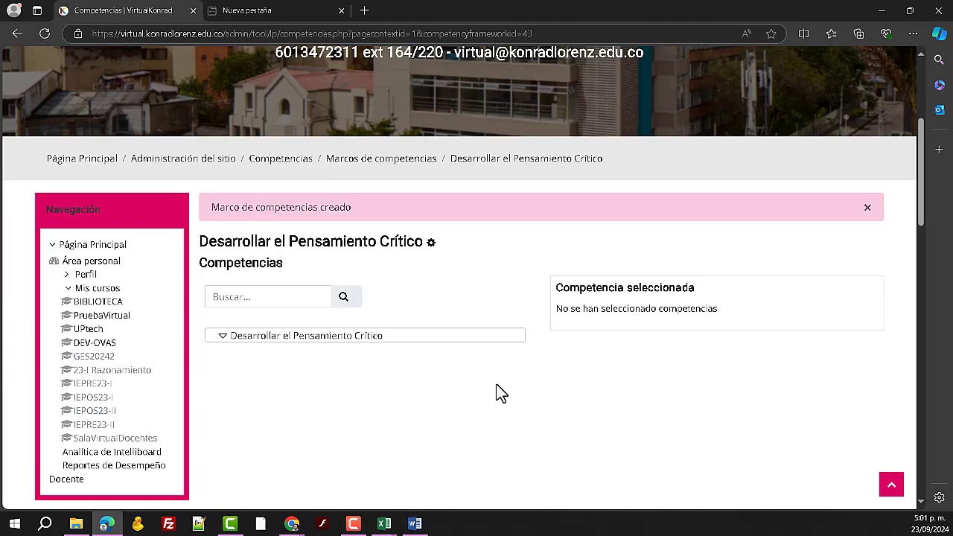
scroll(499, 261, down, 2)
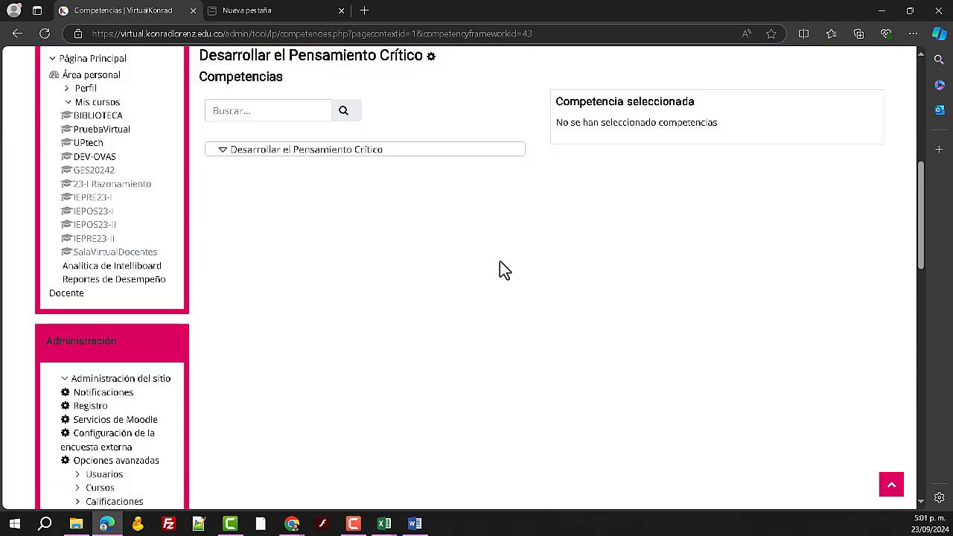
scroll(492, 289, up, 1)
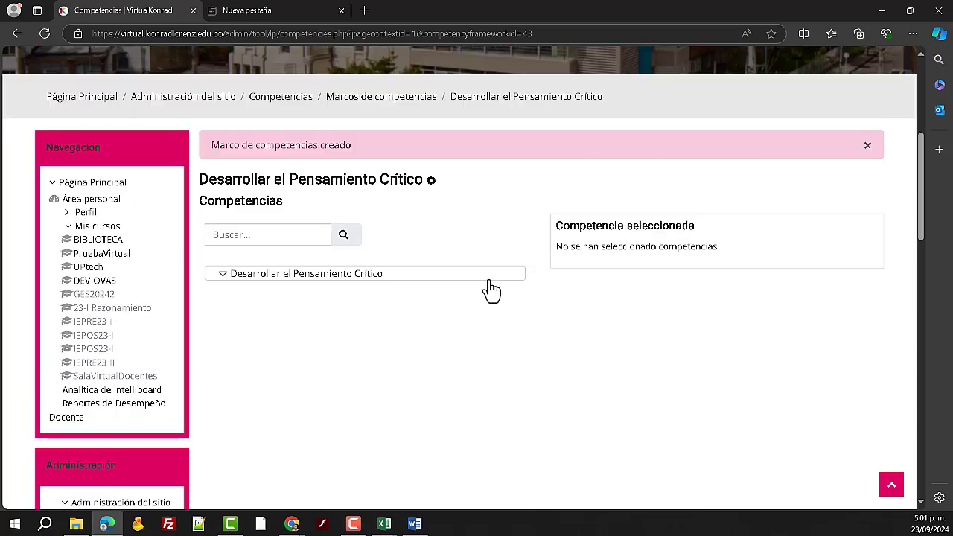
click(257, 277)
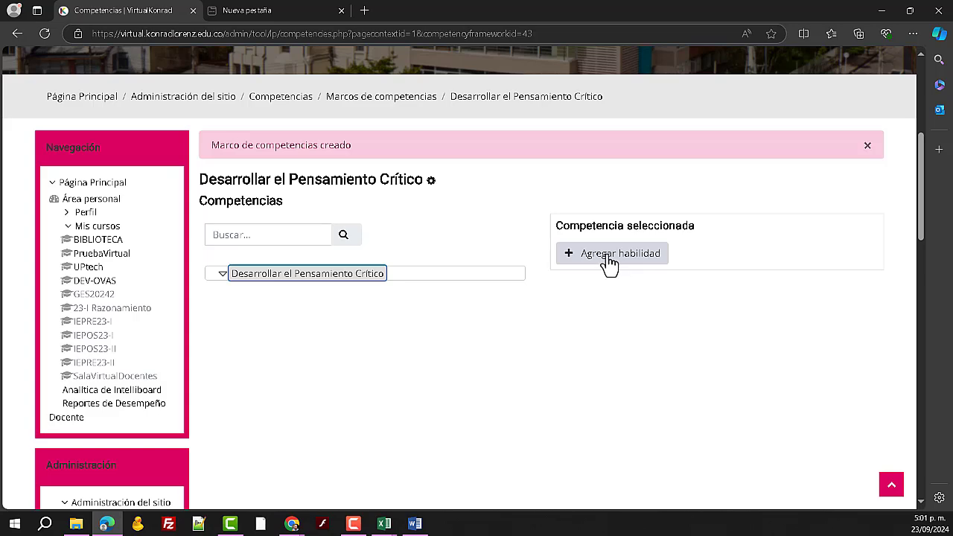
click(609, 257)
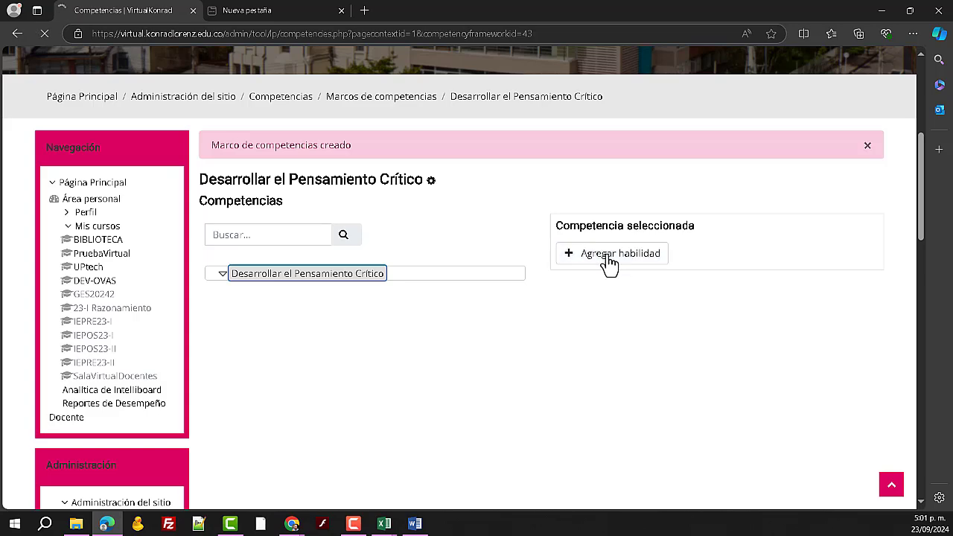
scroll(670, 389, down, 4)
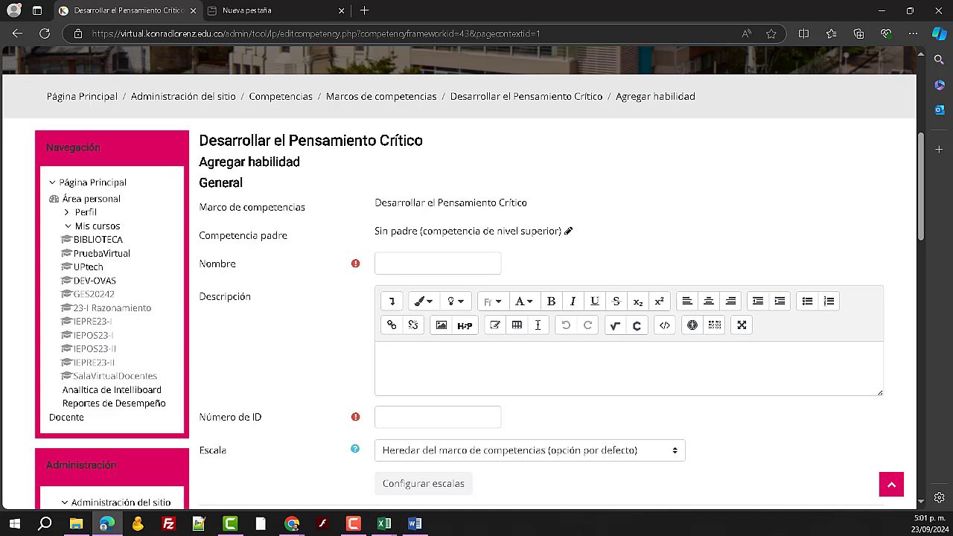
- Copy the name "Identificar de Problemas y Preguntas Clave" from the Excel sheet into the habilidad's Nombre field in the browser
key(alt+Tab)
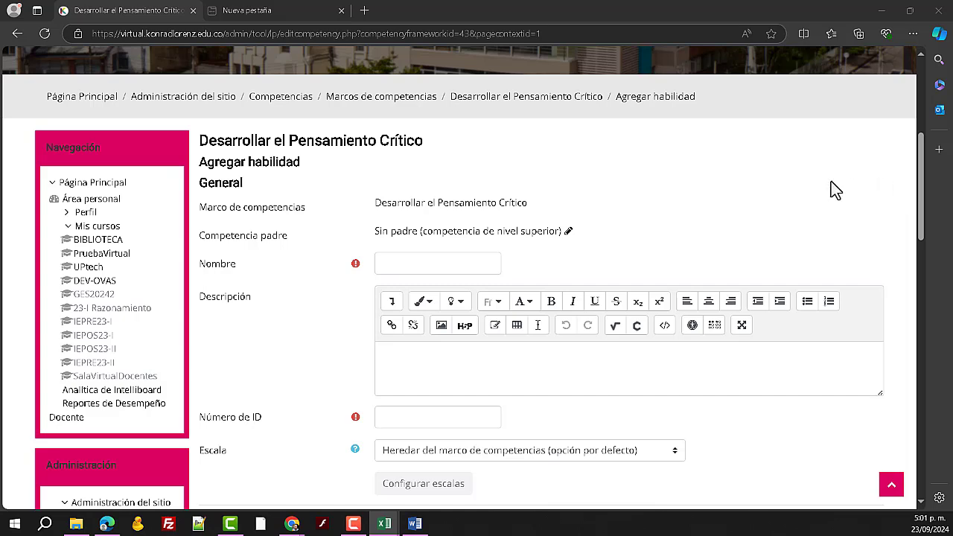
right_click(388, 264)
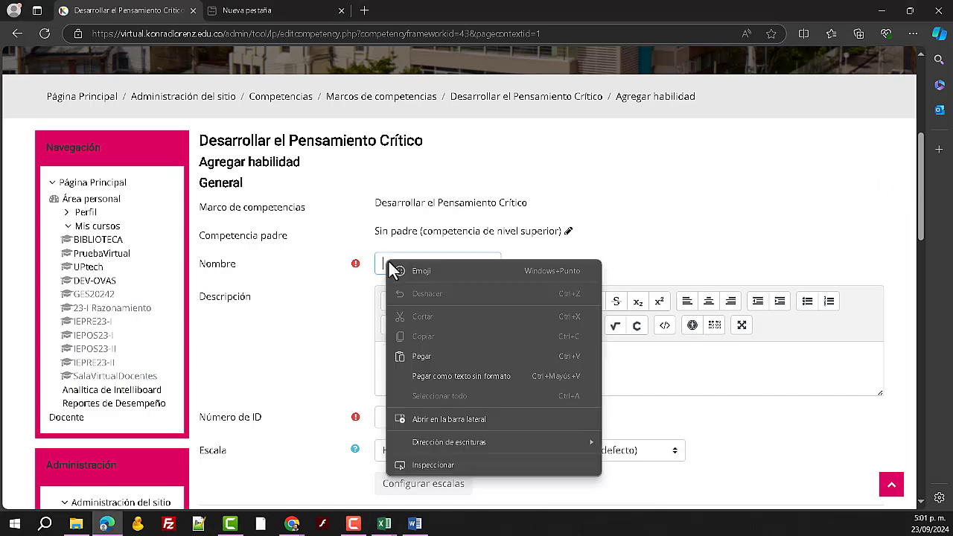
click(421, 356)
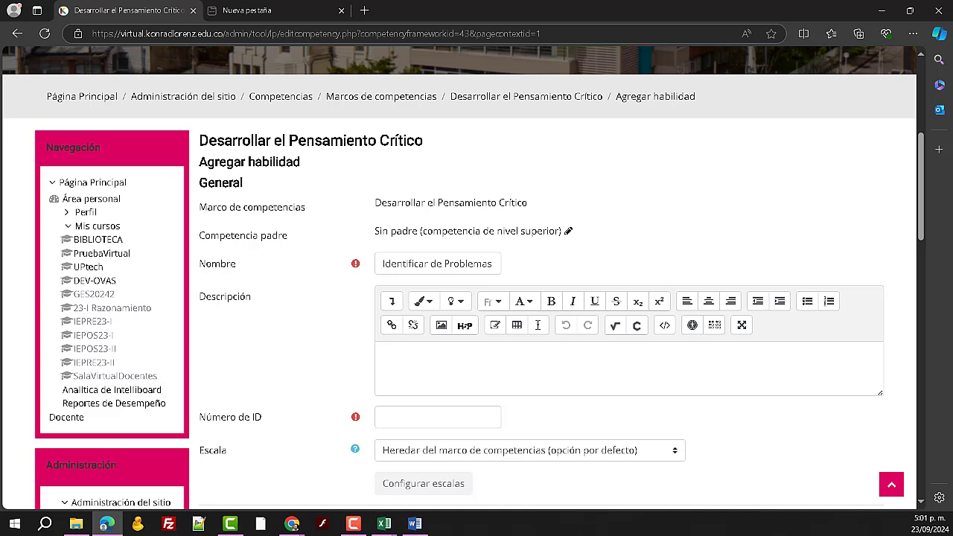
- Set the habilidad's Número de ID to PCI001HAB, adapting the ID planned in the Excel sheet
key(alt+Tab)
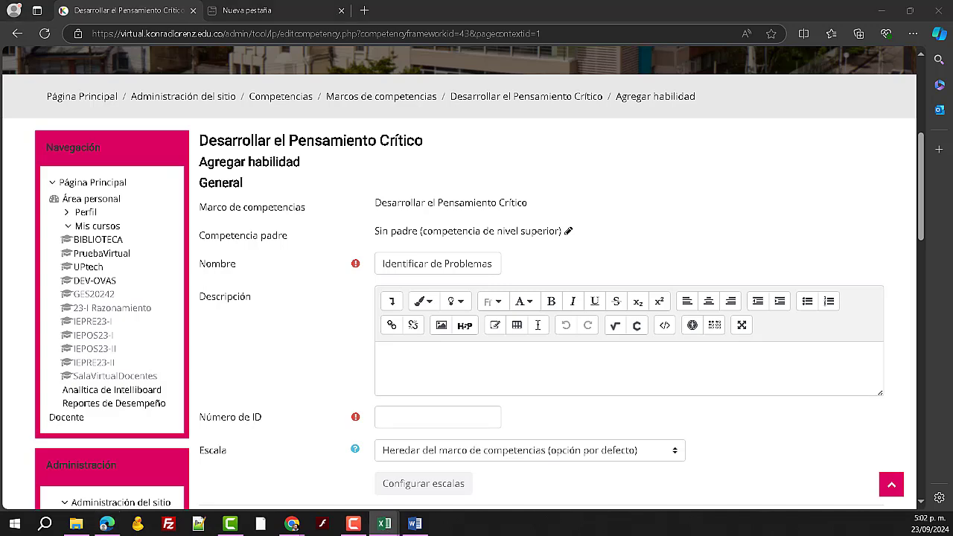
click(399, 416)
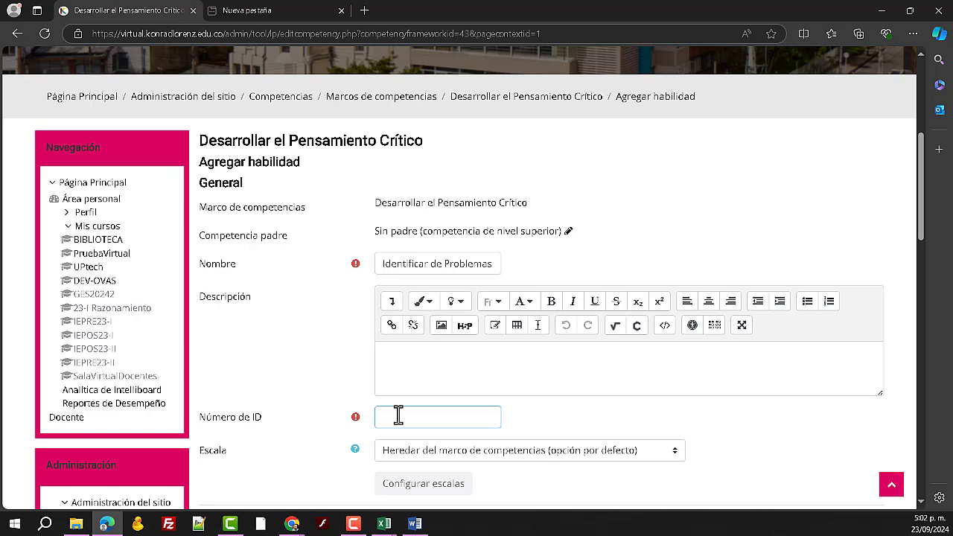
text(PSI001HAB)
click(326, 363)
scroll(328, 365, down, 2)
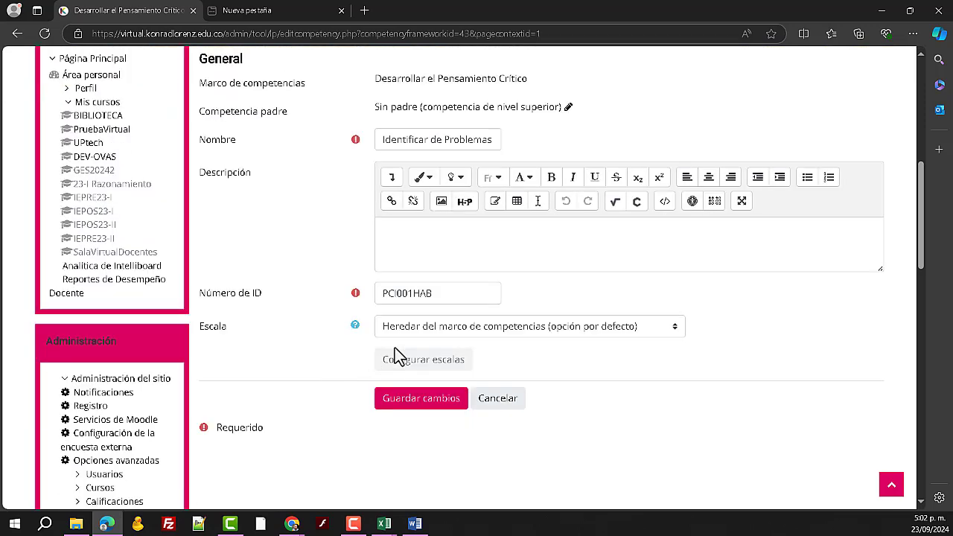
- Review the available Escala options, keep Heredar del marco de competencias, and save the habilidad
click(586, 335)
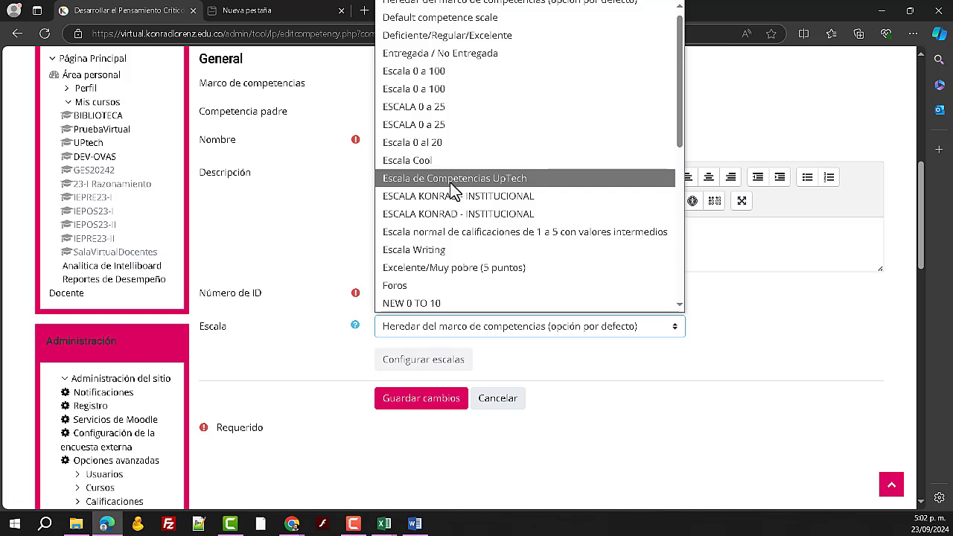
click(738, 333)
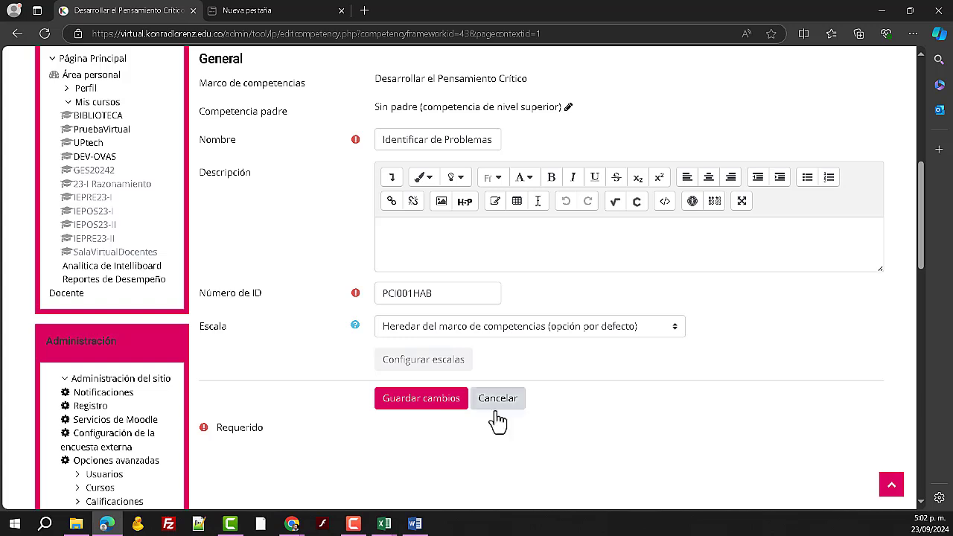
click(422, 403)
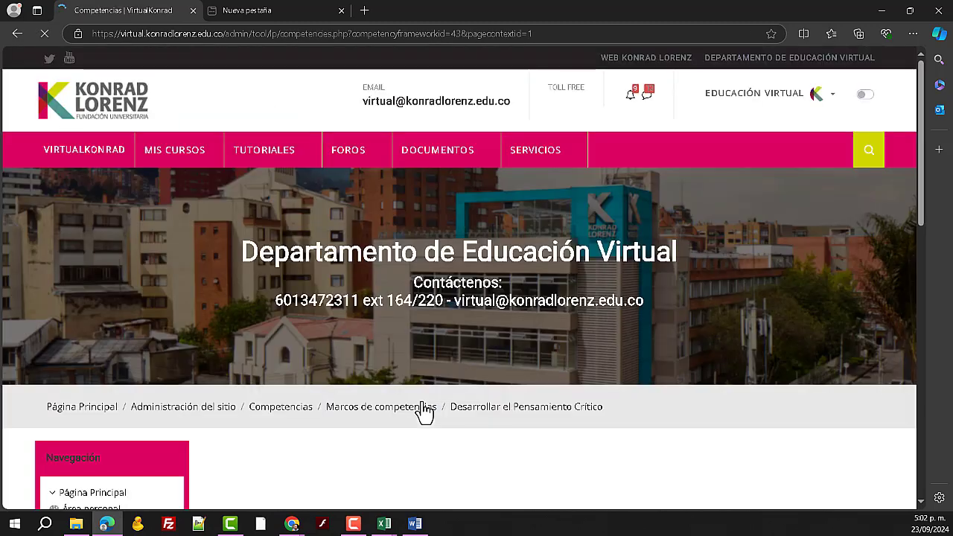
- Select Identificar de Problemas y Preguntas Clave in the competency tree and start adding a dominio under it
scroll(428, 406, down, 5)
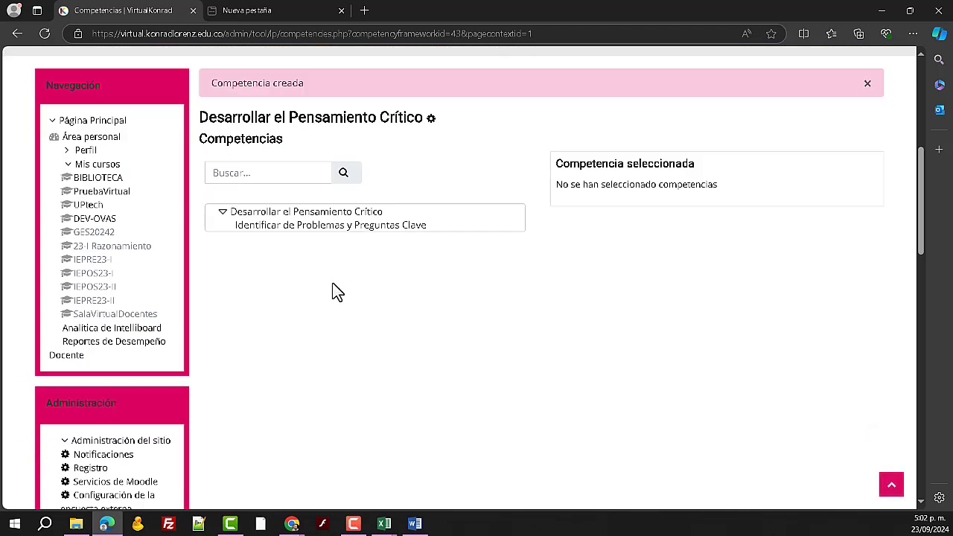
click(317, 229)
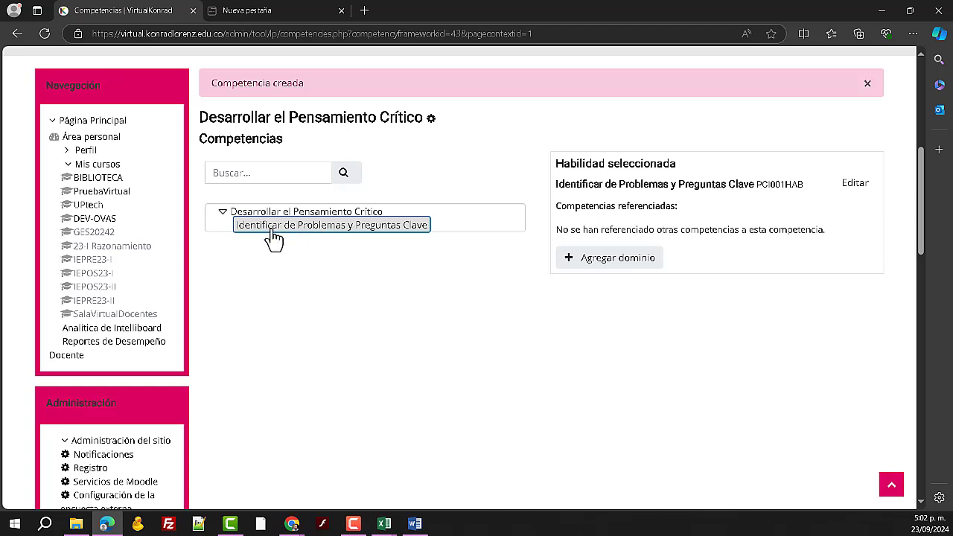
click(625, 259)
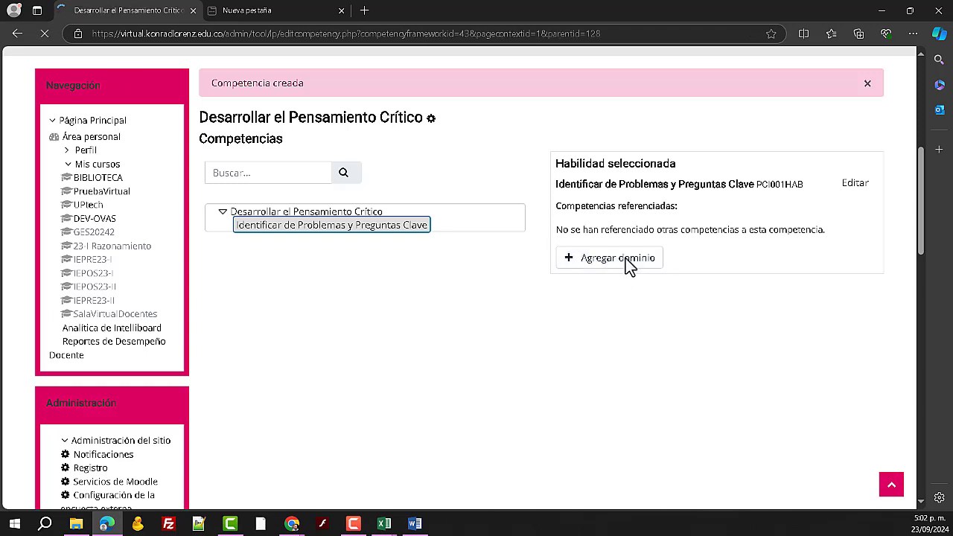
scroll(758, 392, down, 4)
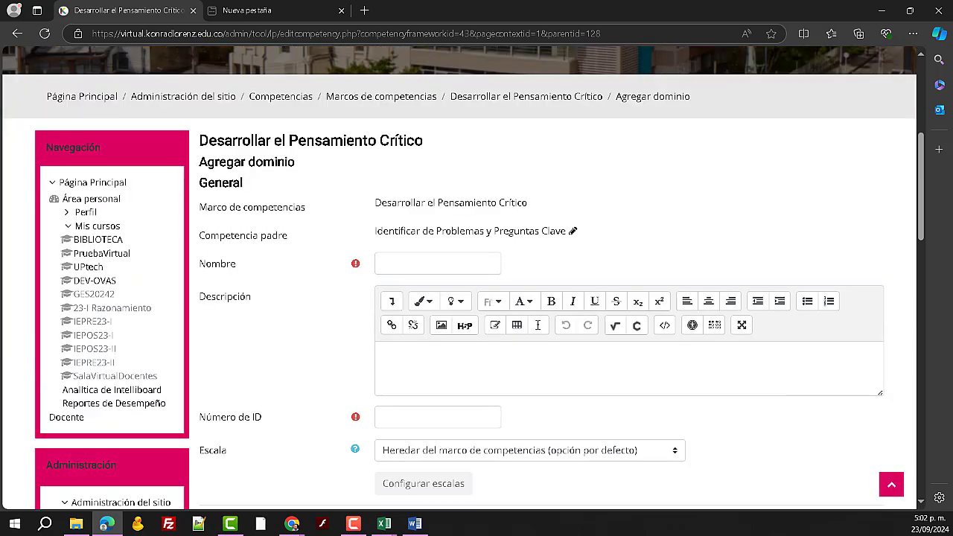
- Copy the name "Recopilar y Evaluación de Evidencia" from the Excel sheet into the dominio's Nombre field in the browser
key(alt+Tab)
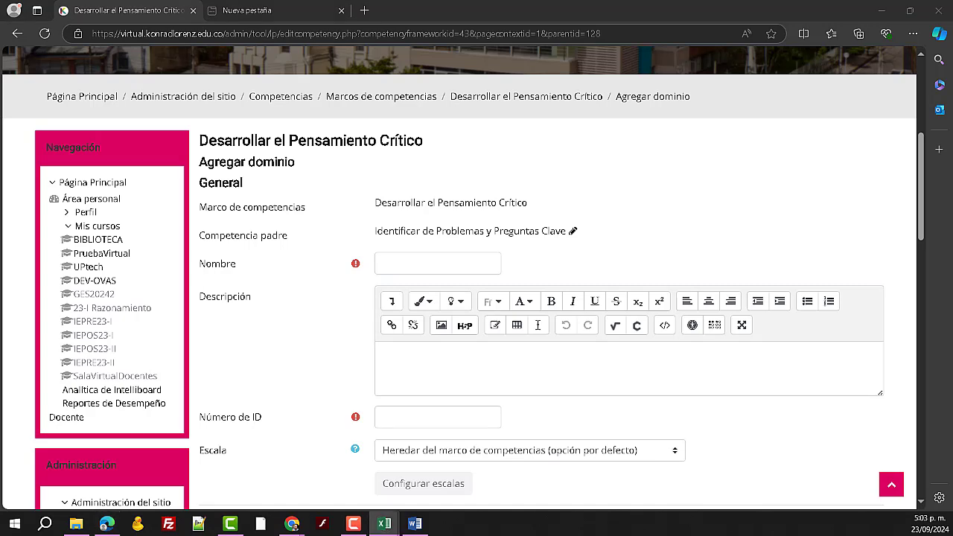
click(402, 271)
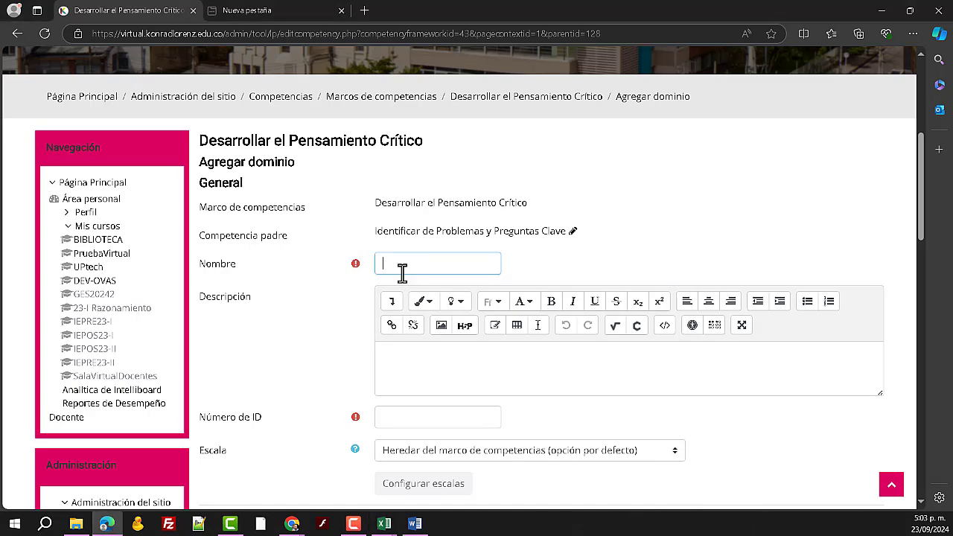
text(Recopilar y Evaluación de Evidencia)
- Set the dominio's Número de ID to PCI001DOM, adapting the ID planned in Excel, and save the dominio
click(443, 414)
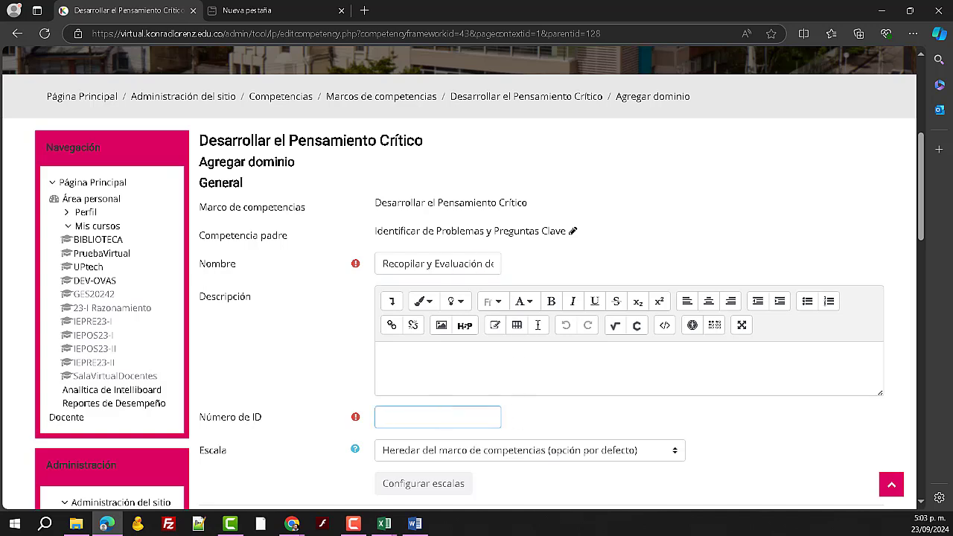
key(alt+Tab)
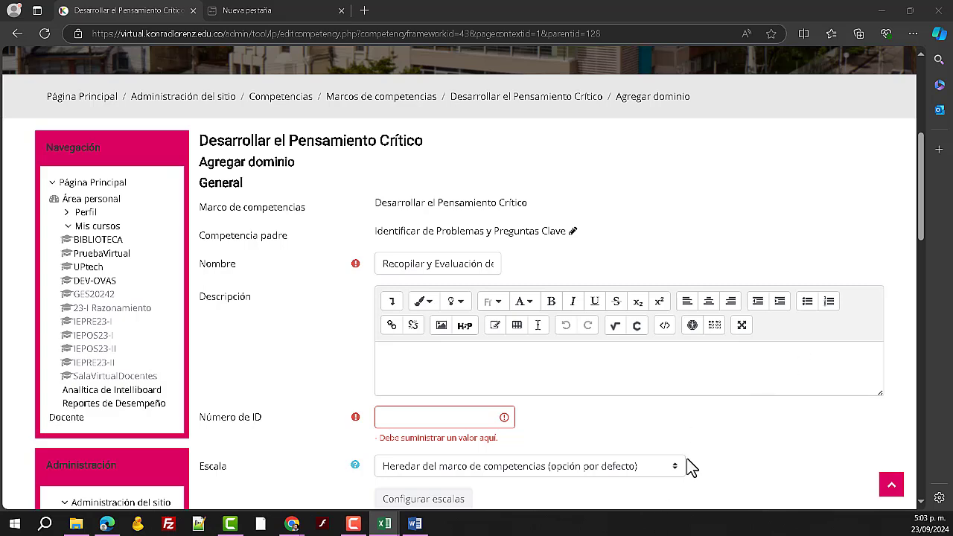
click(399, 417)
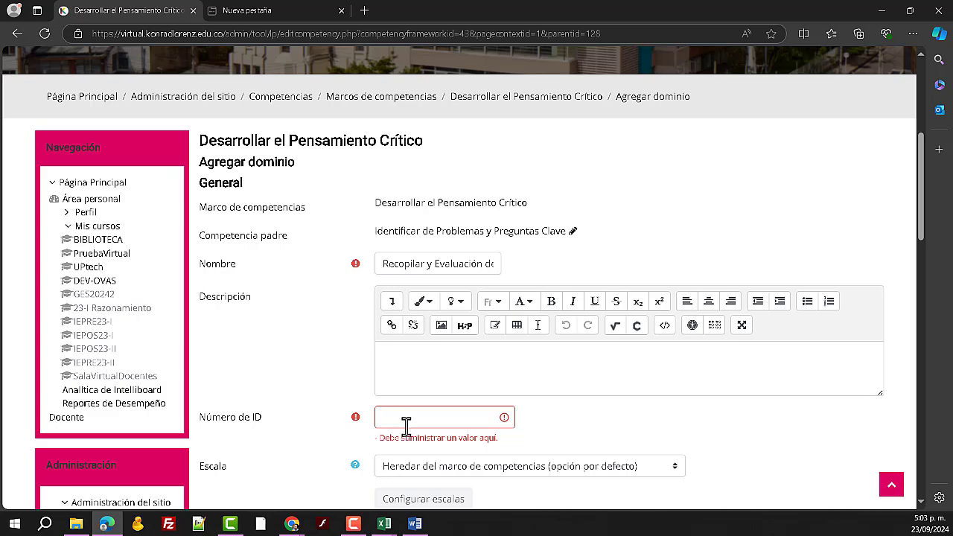
text(PSI001DOM)
key(BackSpace)
text(C)
scroll(608, 413, down, 3)
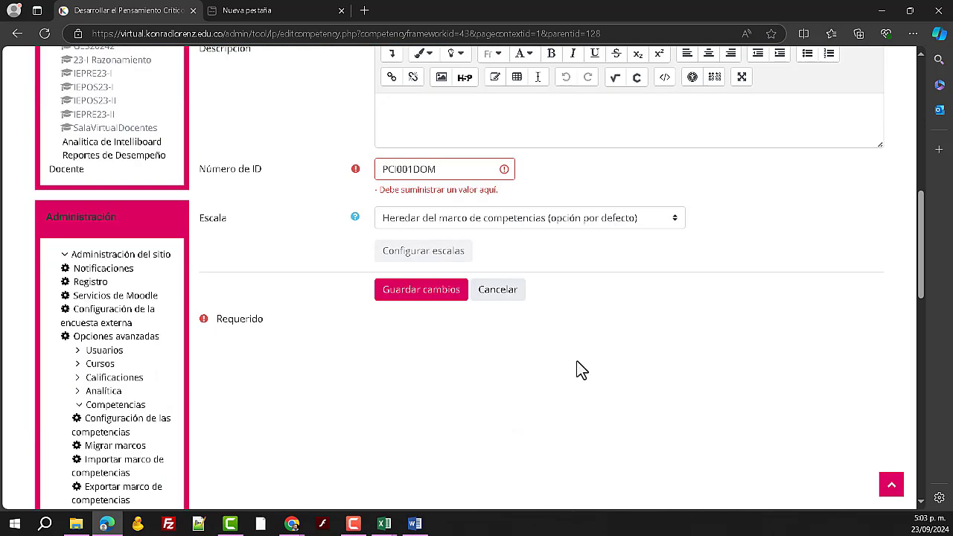
text(I)
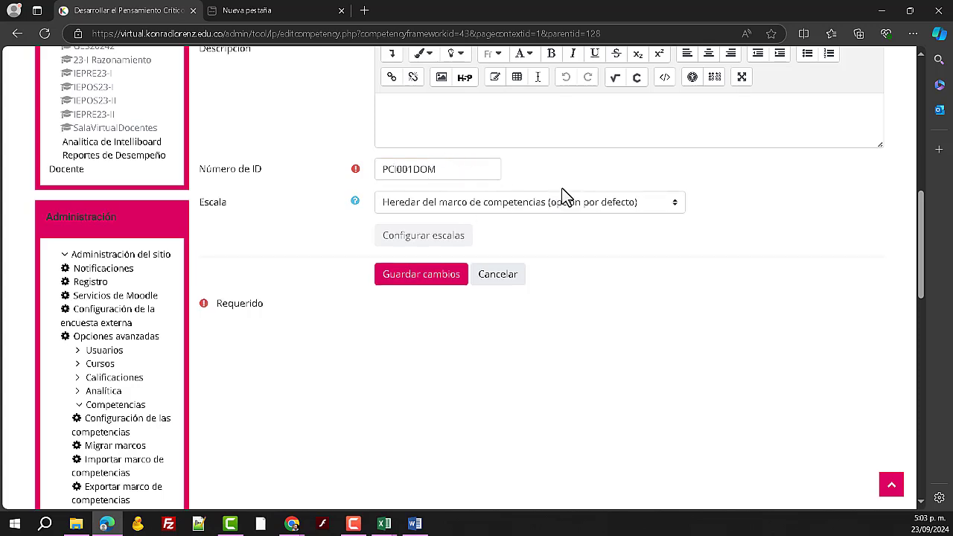
click(425, 285)
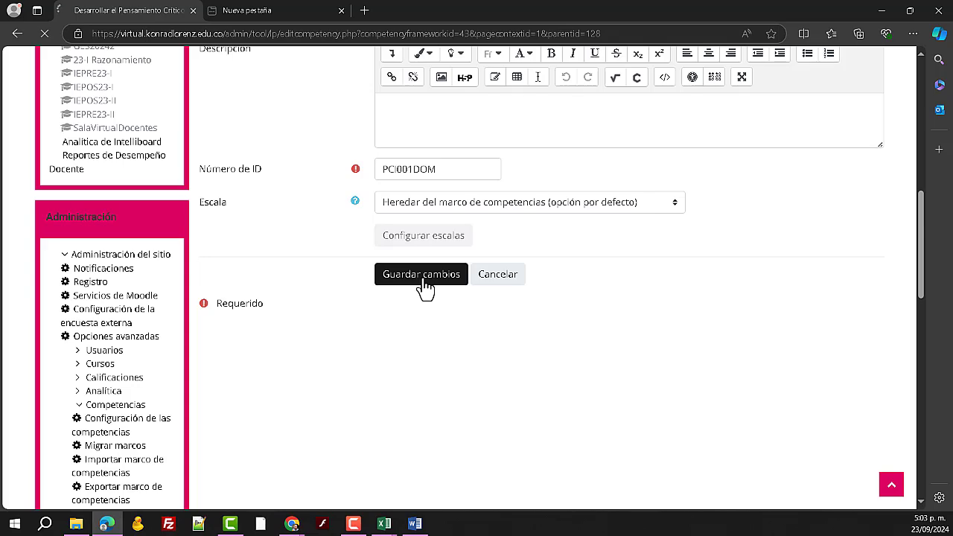
- Select Recopilar y Evaluación de Evidencia in the competency tree and start adding a resultado under it
scroll(706, 366, down, 5)
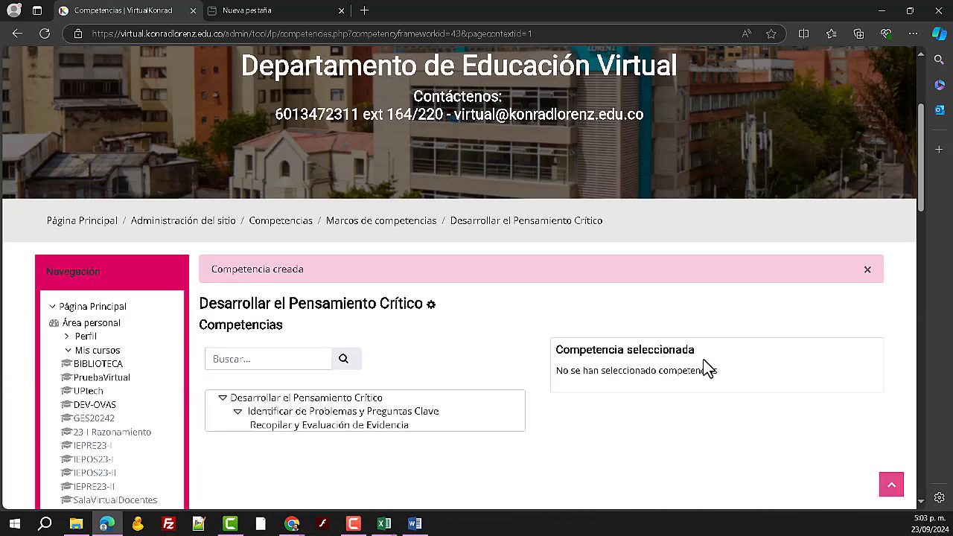
click(336, 240)
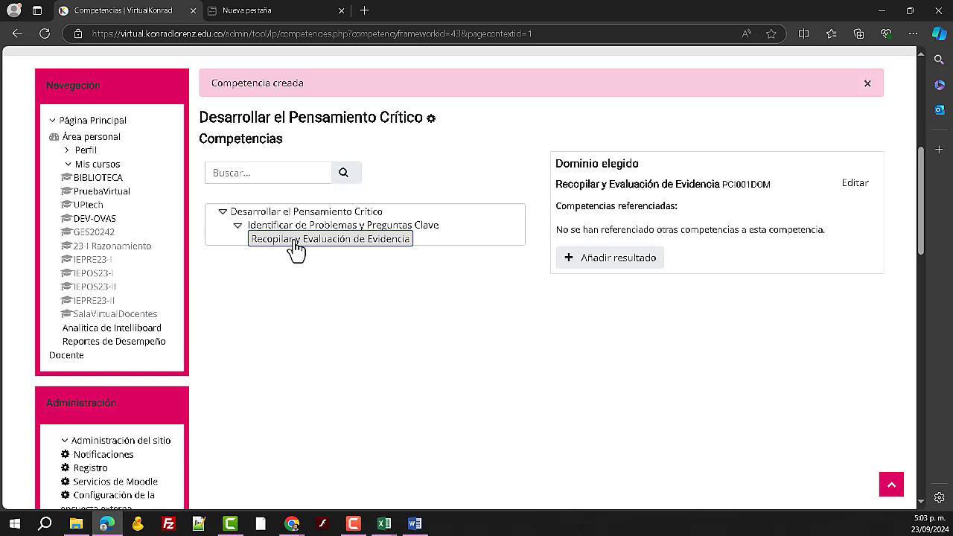
click(602, 260)
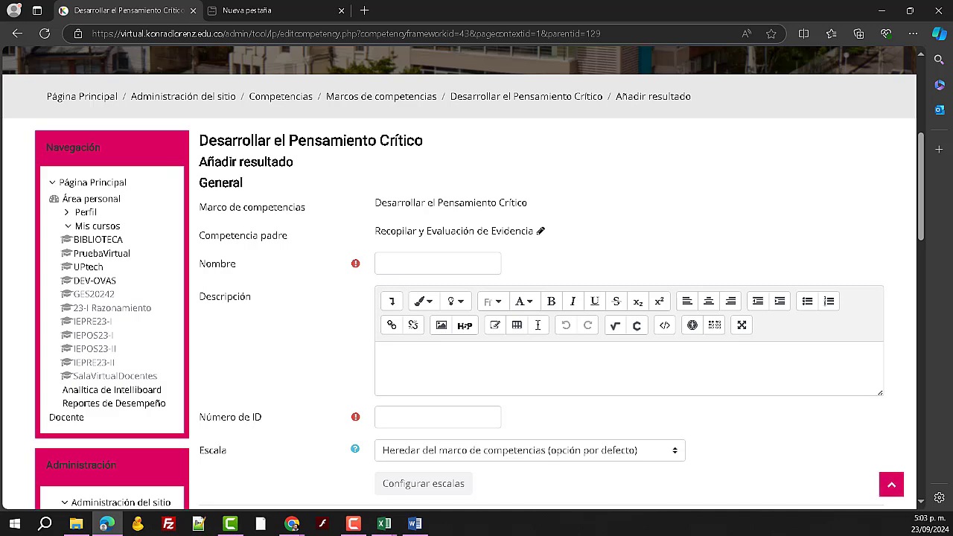
- Copy the name "Análizar e Interpretación de Datos" from the Excel sheet into the resultado's Nombre field in the browser
key(alt+Tab)
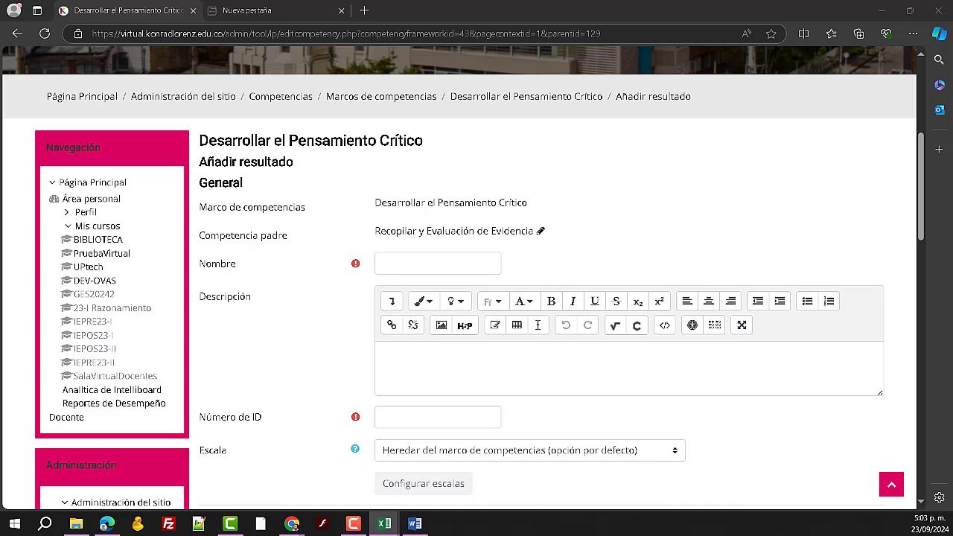
click(399, 267)
right_click(402, 266)
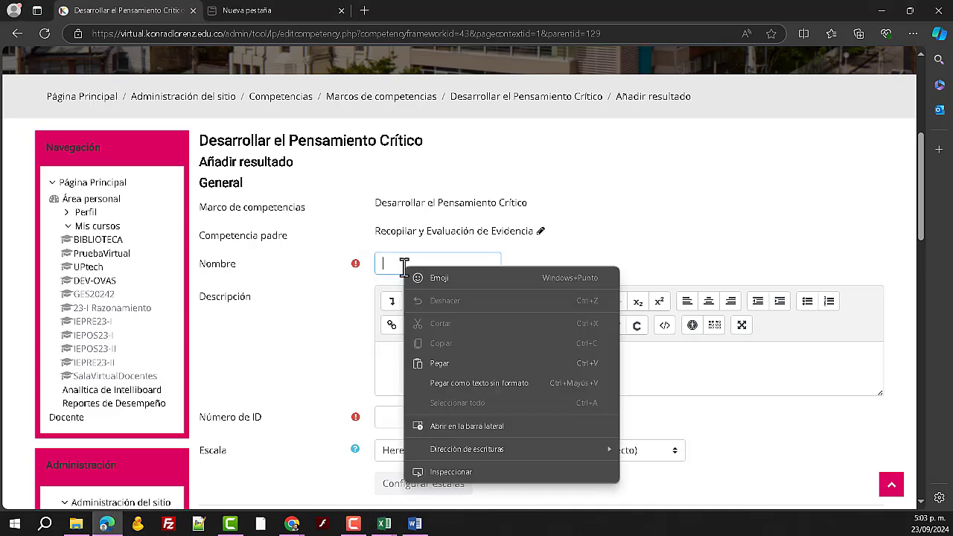
click(443, 365)
- Set the resultado's Número de ID to PCI001RES, adapting the ID planned in the Excel sheet
click(429, 417)
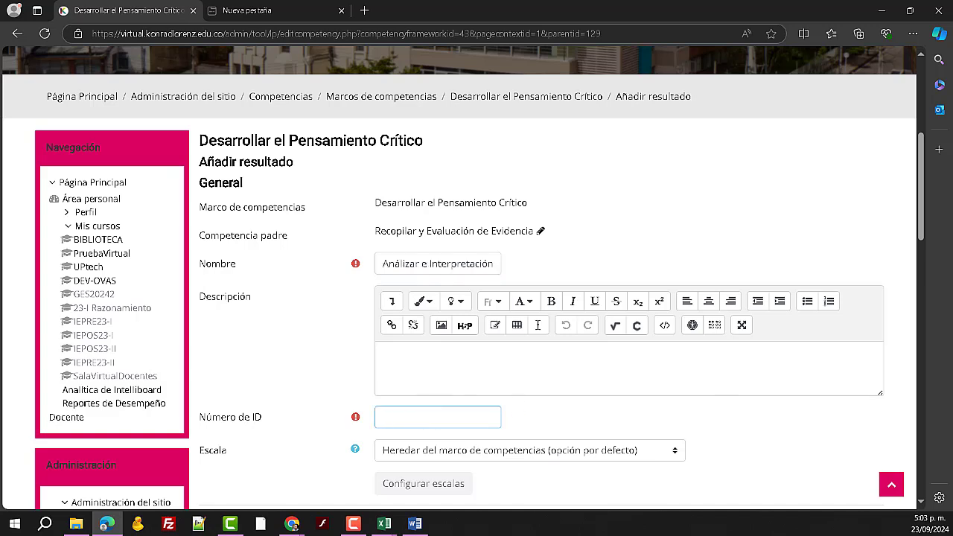
key(alt+Tab)
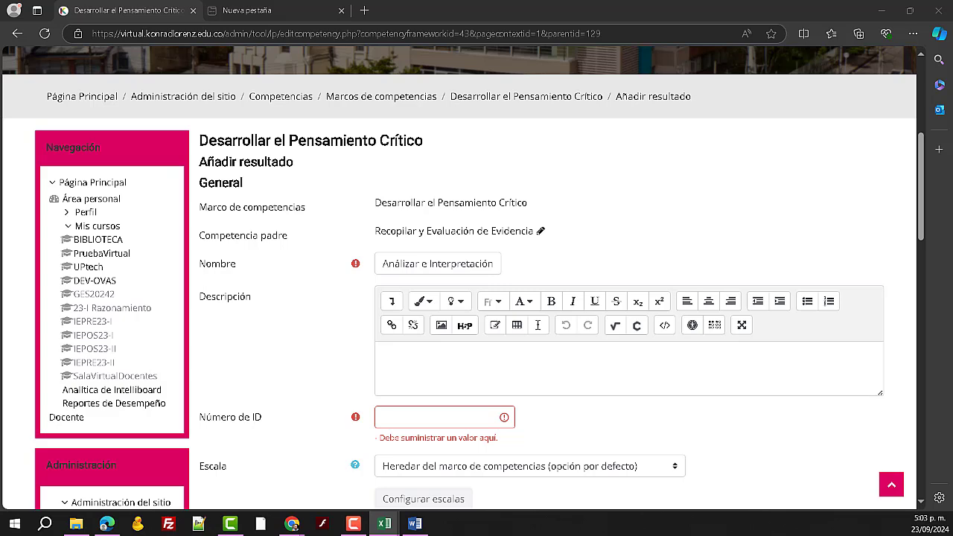
click(397, 418)
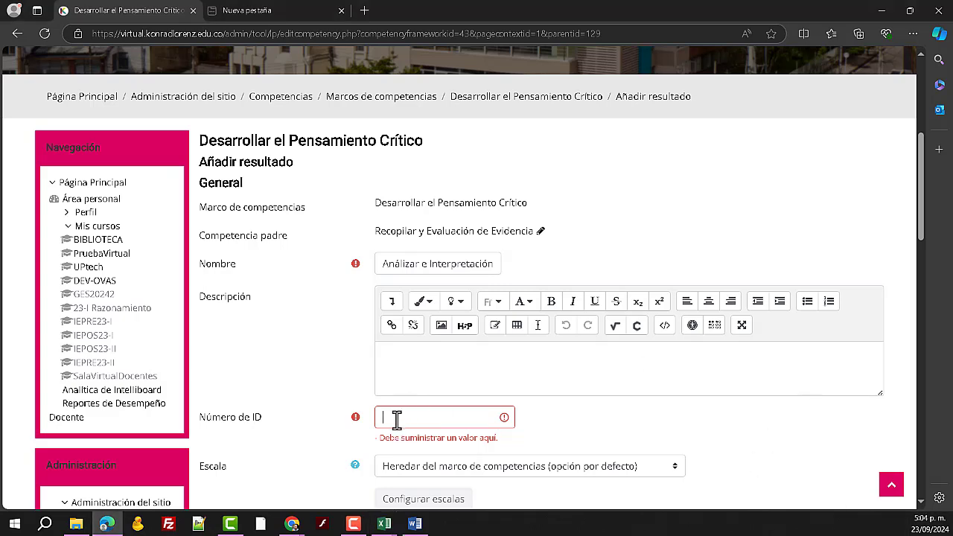
text(PS001RES)
key(BackSpace)
text(CI)
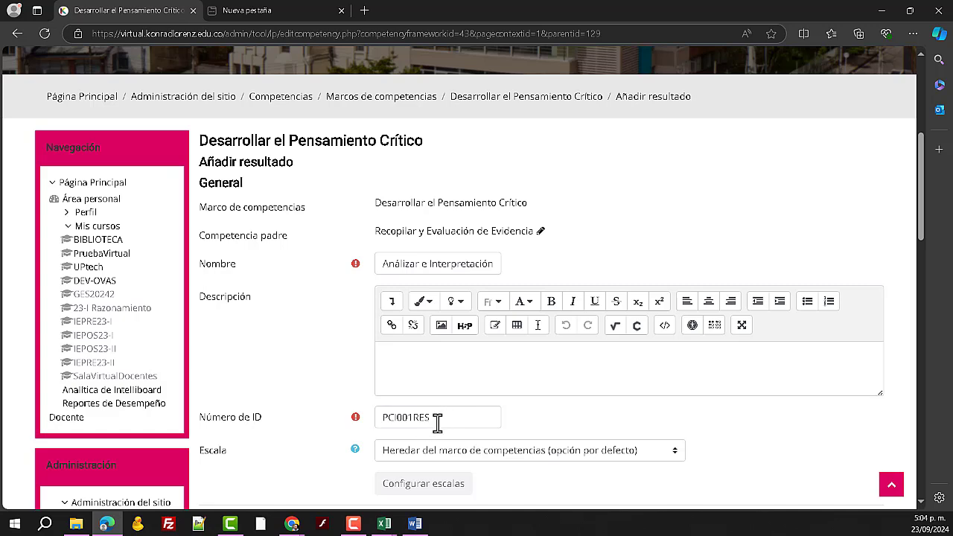
- Highlight the RES suffix of the ID and check it against the code list on the Excel workbook's Taxonomía sheet
click(431, 419)
key(shift+Left)
key(shift+Left)
key(shift+Left)
drag(952, 179, 409, 2)
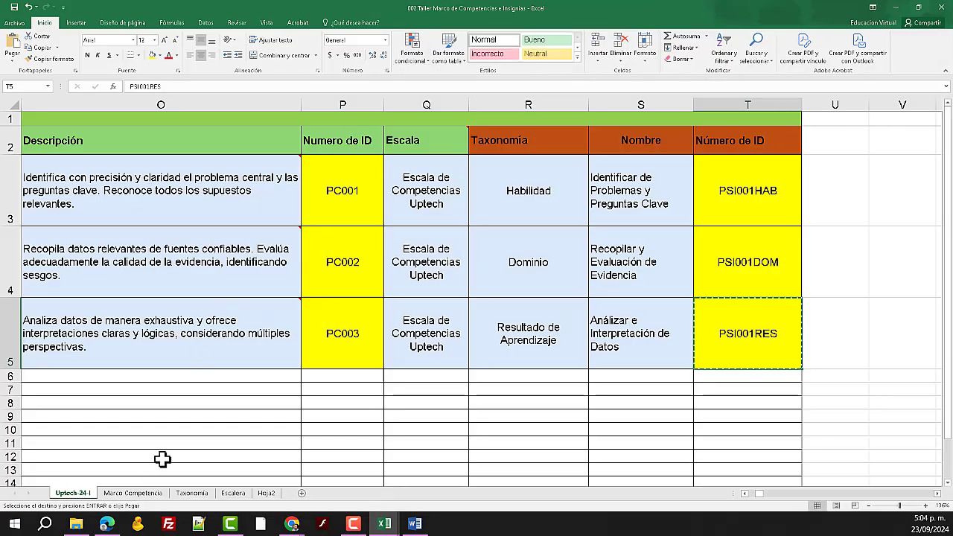
click(194, 495)
click(168, 224)
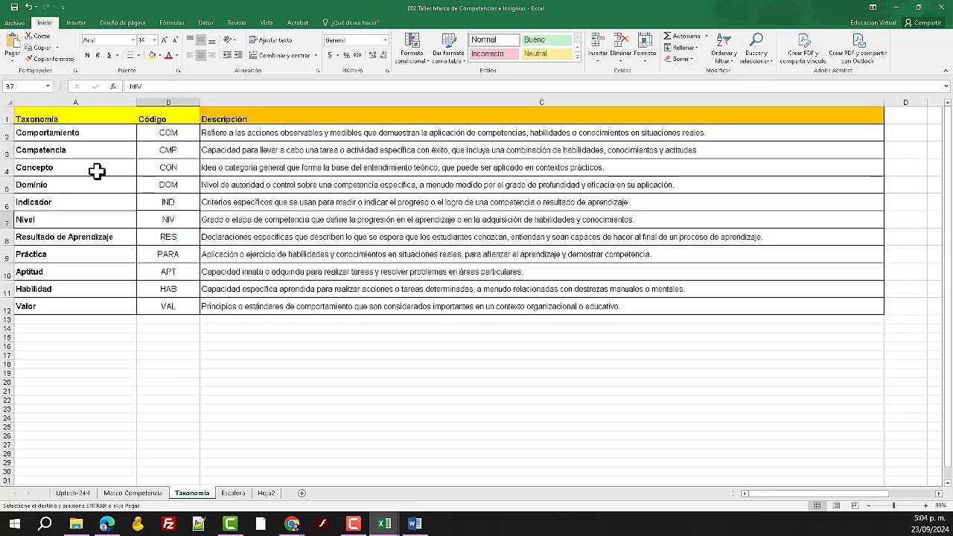
click(49, 134)
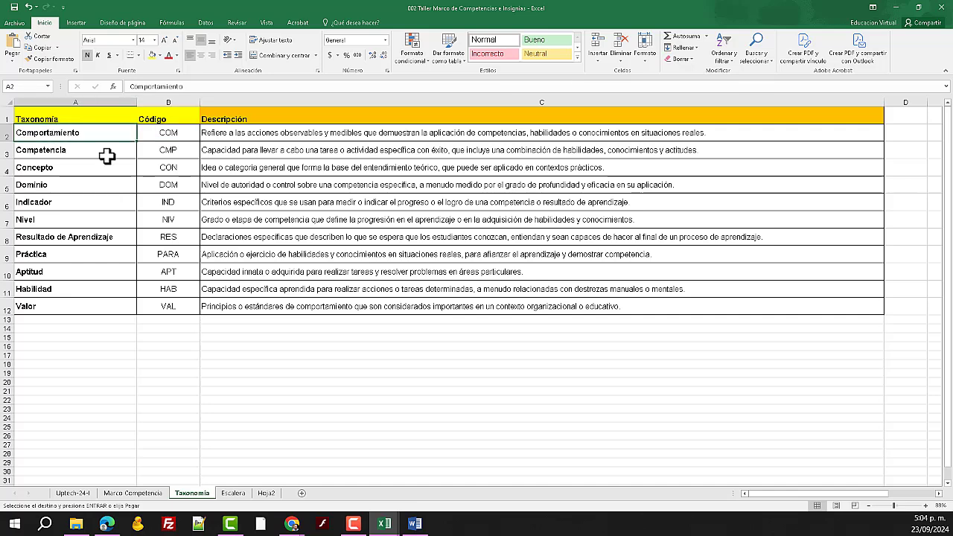
key(Down)
click(188, 167)
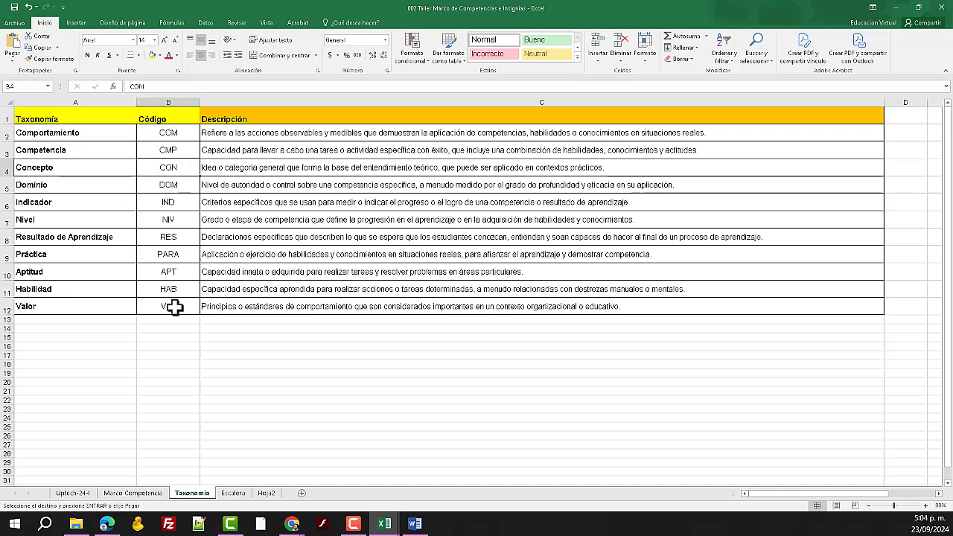
click(178, 237)
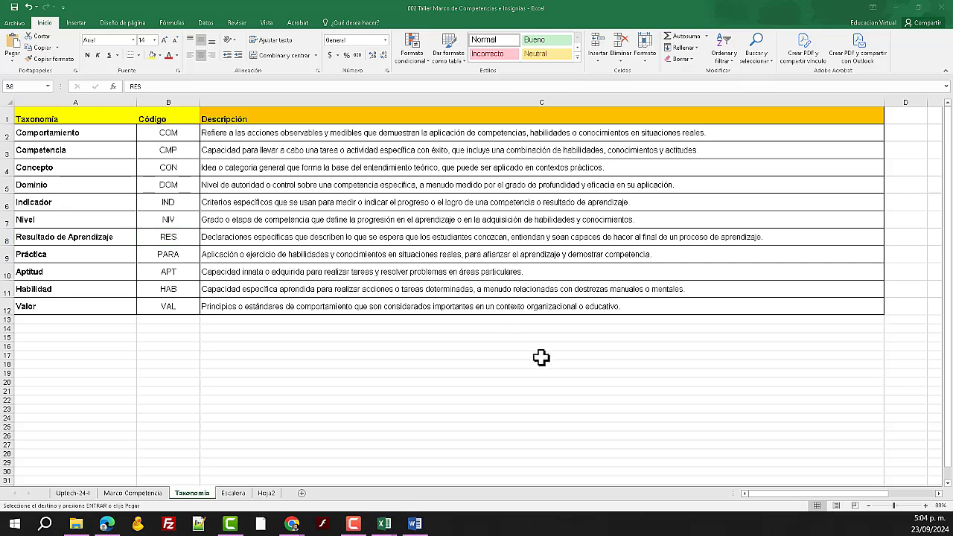
- Return to the browser's Añadir resultado form and save the resultado
key(alt+Tab)
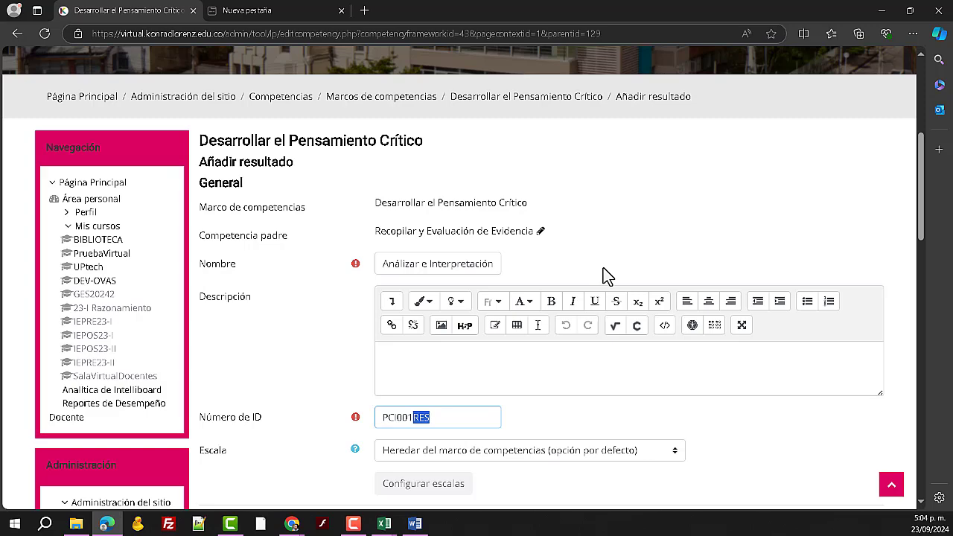
scroll(607, 277, down, 3)
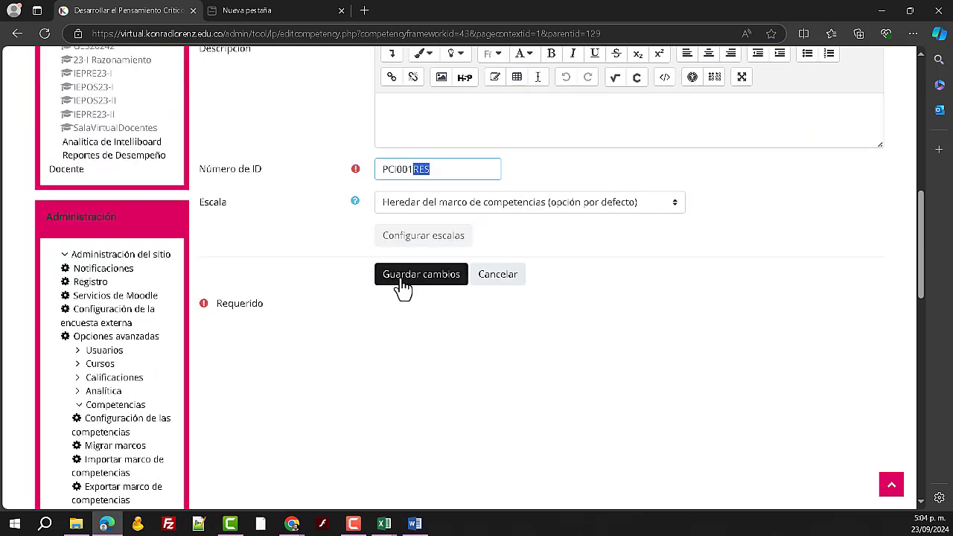
click(402, 283)
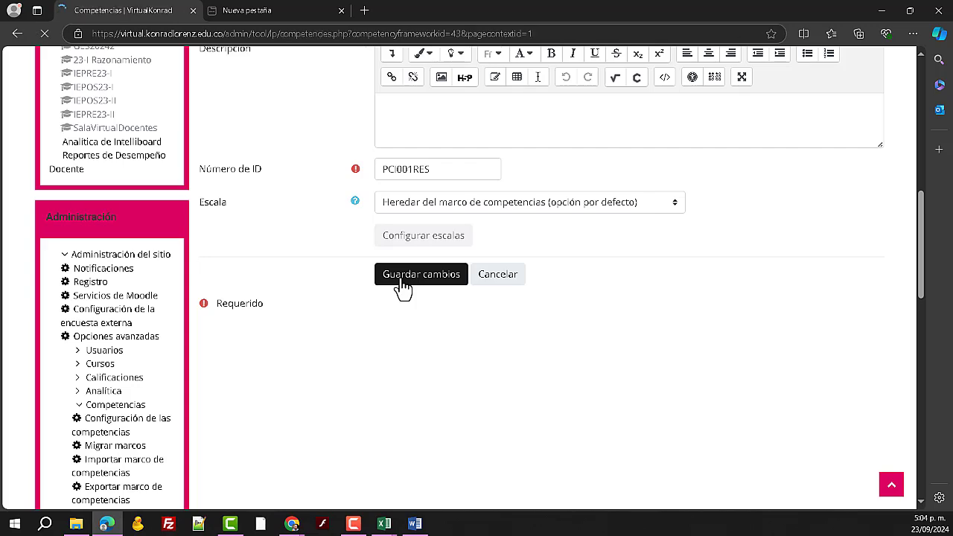
scroll(691, 376, down, 3)
scroll(674, 372, down, 2)
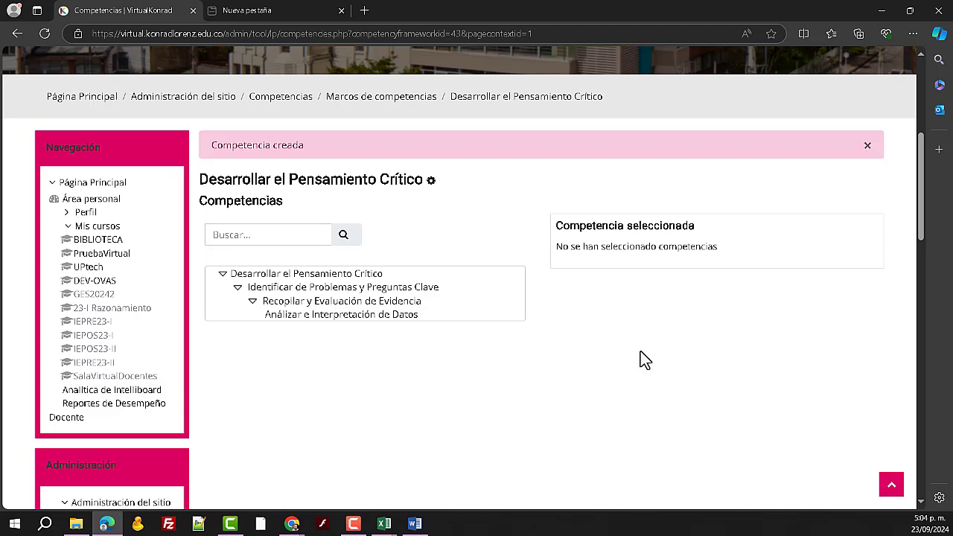
scroll(645, 360, down, 1)
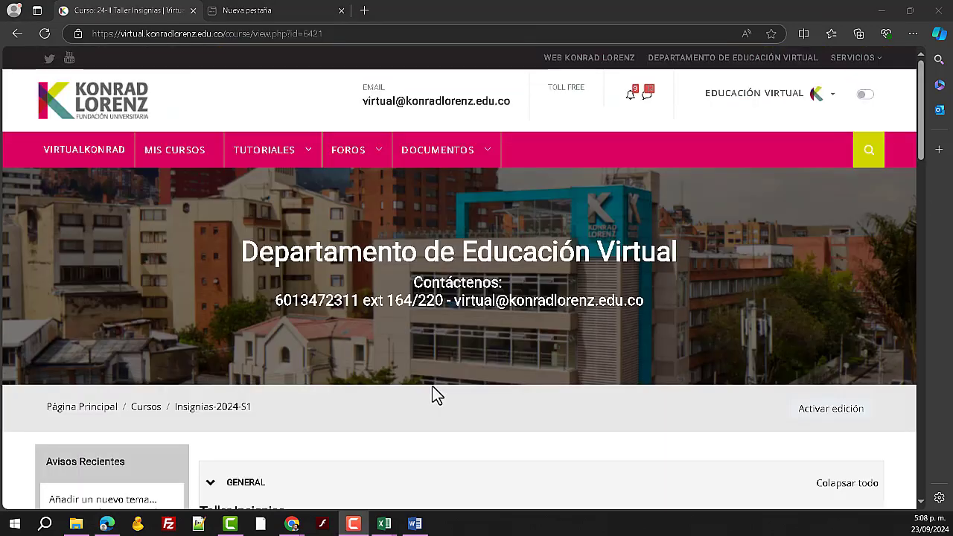
- Open the Competencias page of the Insignias-2024-S1 course
scroll(435, 395, down, 4)
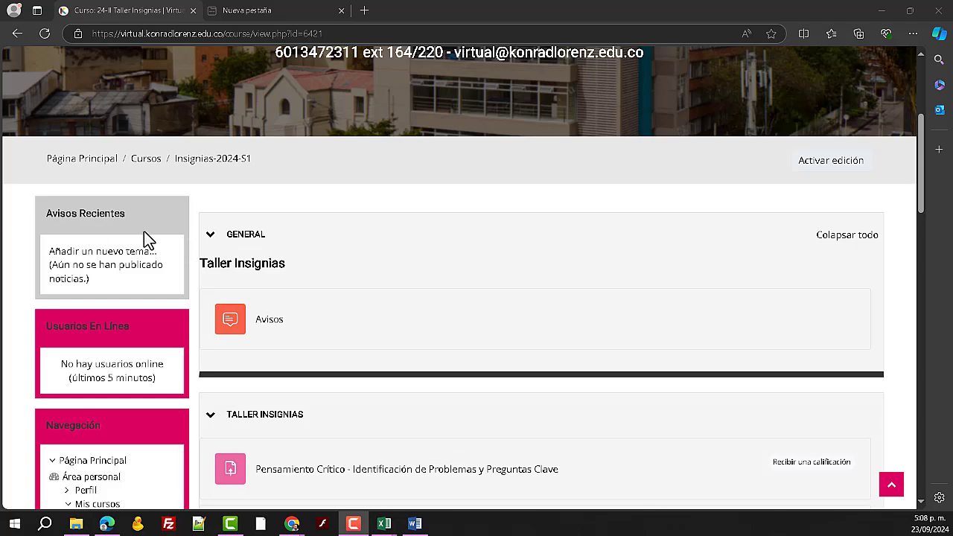
scroll(140, 320, down, 2)
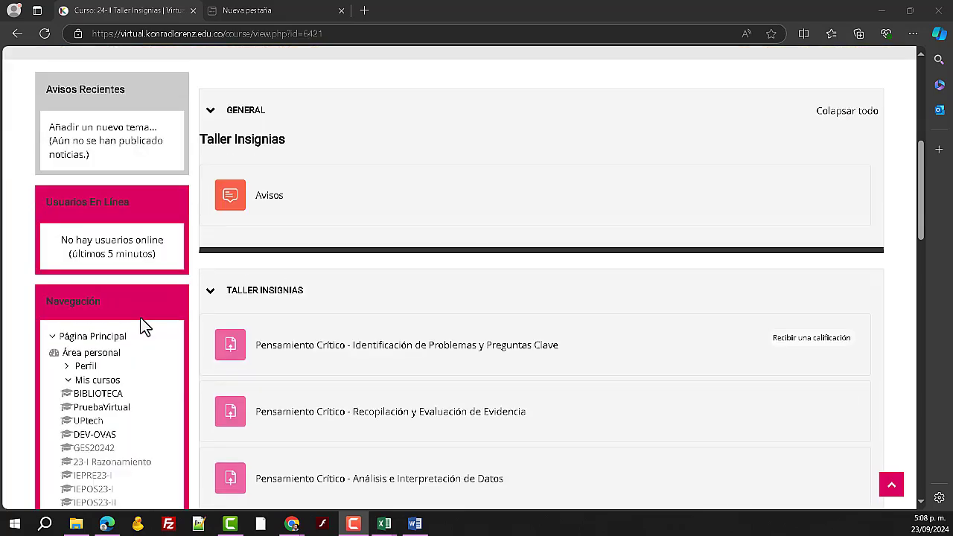
scroll(141, 339, down, 2)
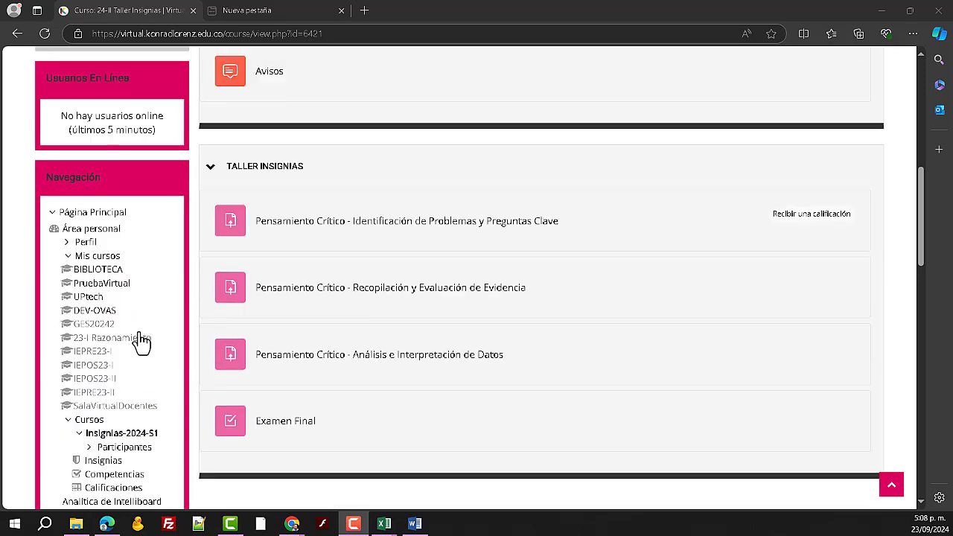
scroll(145, 337, down, 1)
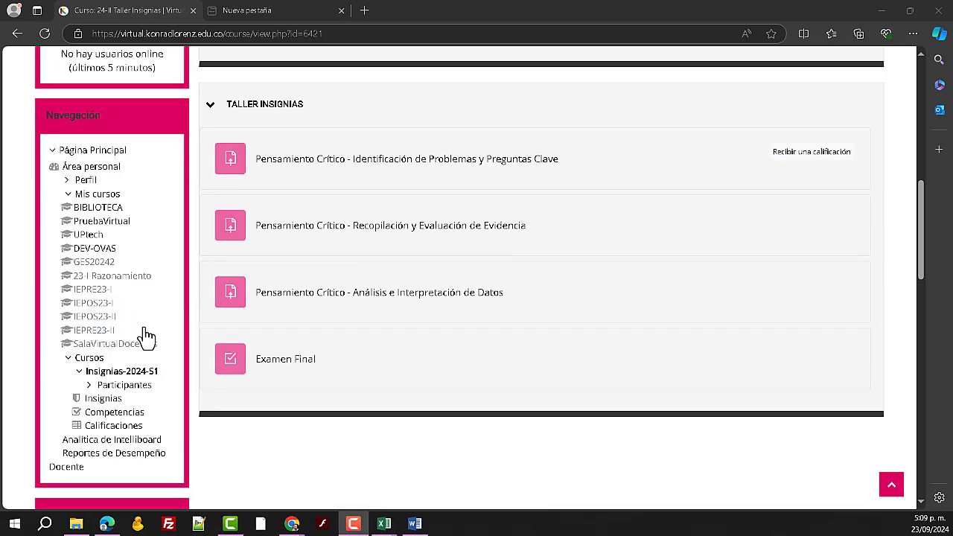
click(105, 416)
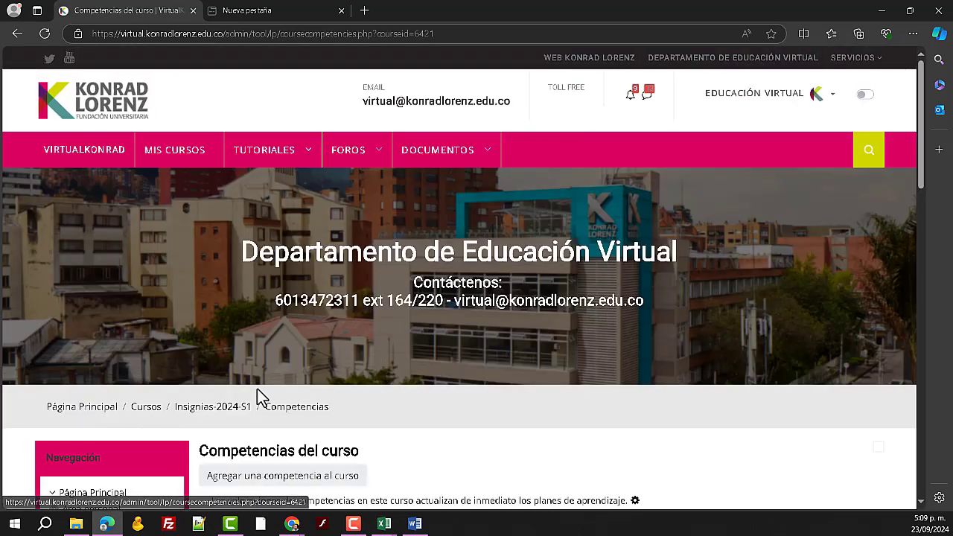
- Add the competency Identificar de Problemas y Preguntas Clave from the framework Desarrollar el Pensamiento Crítico PC001 to the course
scroll(257, 389, down, 3)
click(272, 303)
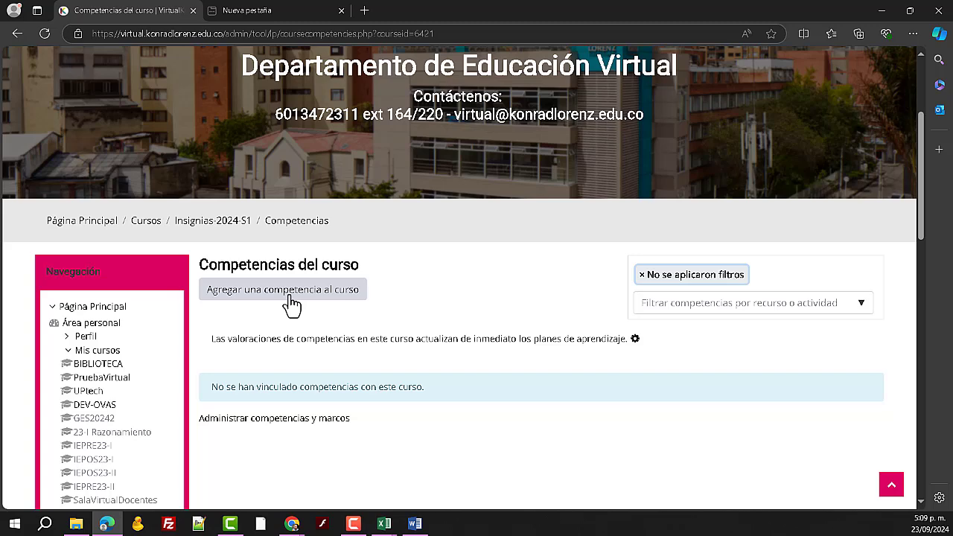
click(294, 299)
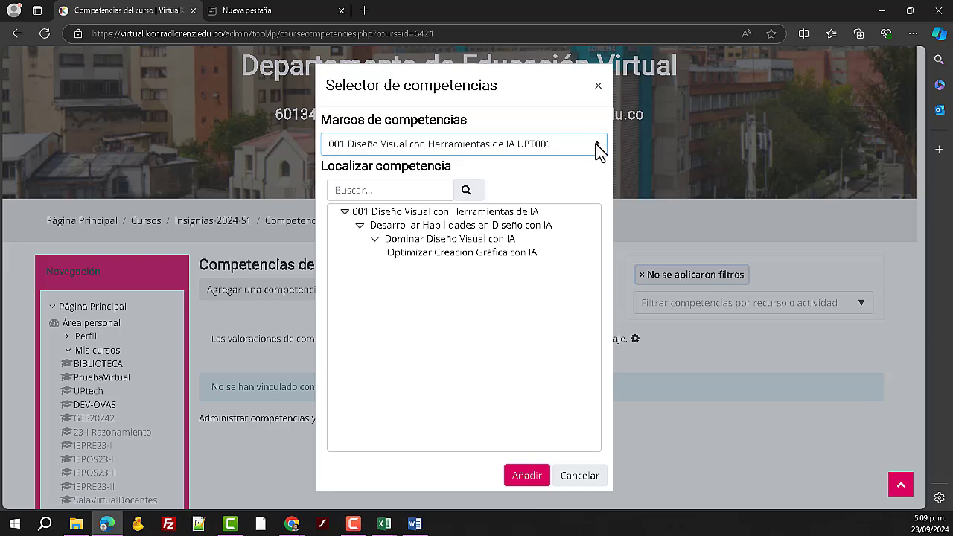
click(595, 144)
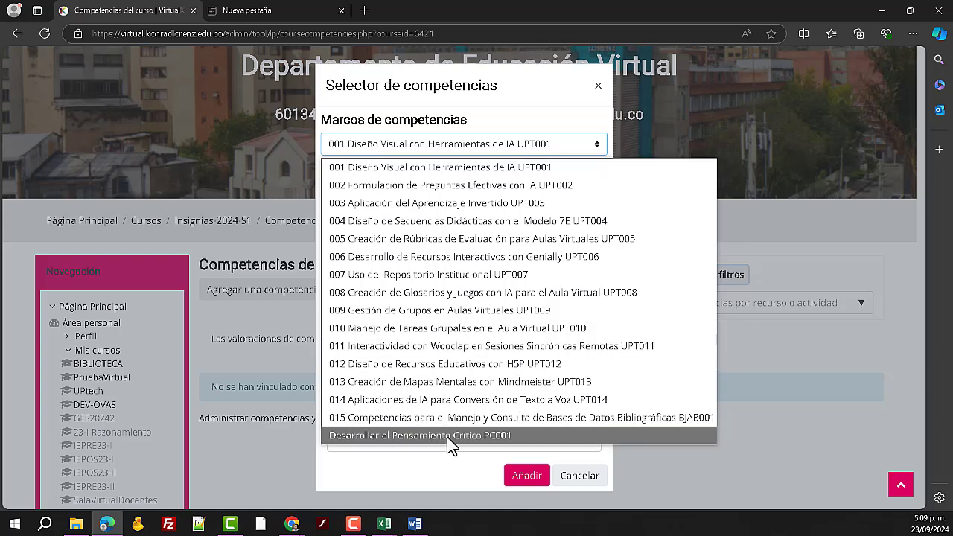
click(406, 434)
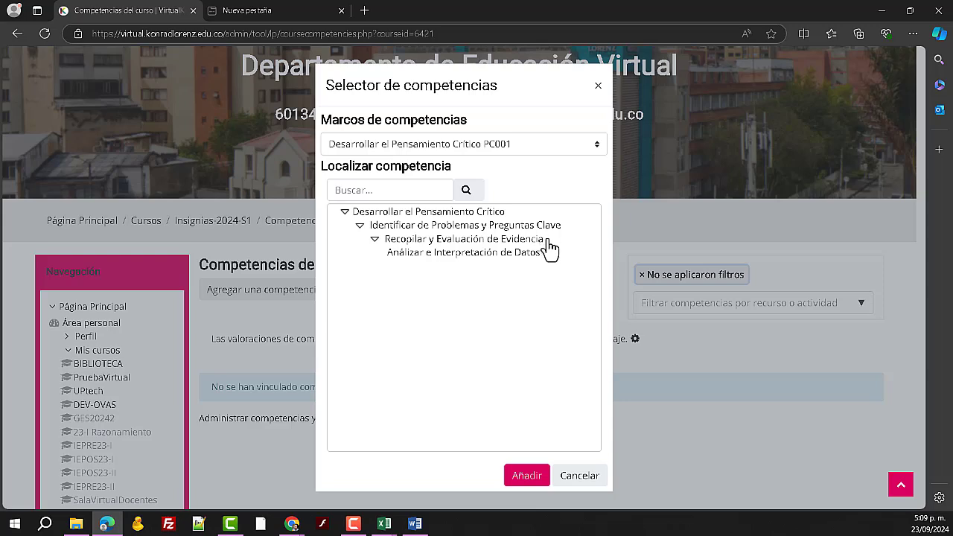
click(424, 225)
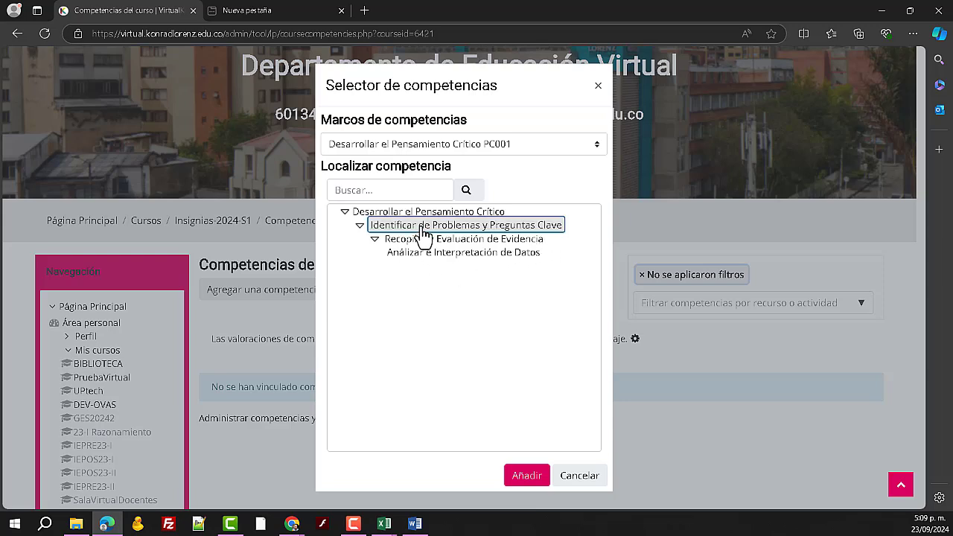
click(415, 238)
click(417, 225)
click(525, 476)
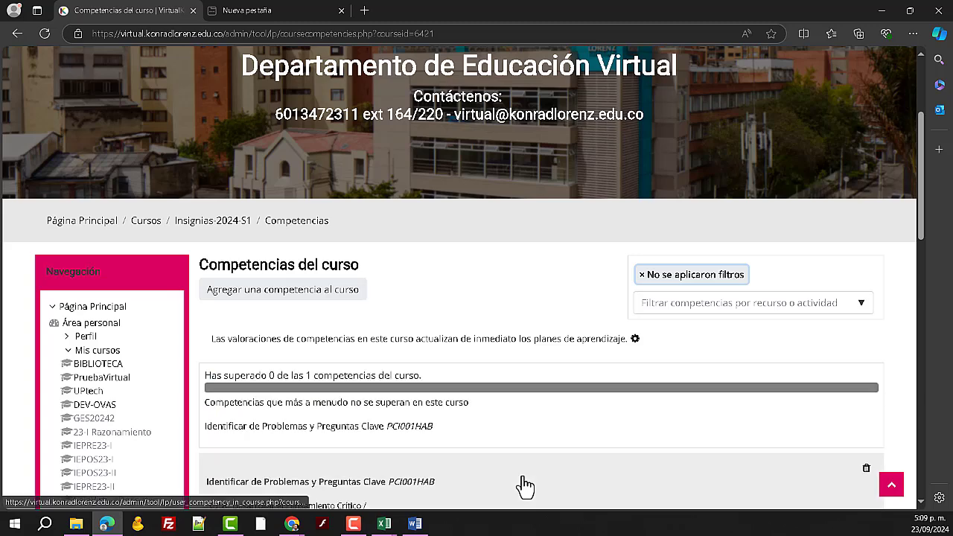
- Add the competency Recopilar y Evaluación de Evidencia from the framework Desarrollar el Pensamiento Crítico PC001 to the course
scroll(482, 380, down, 3)
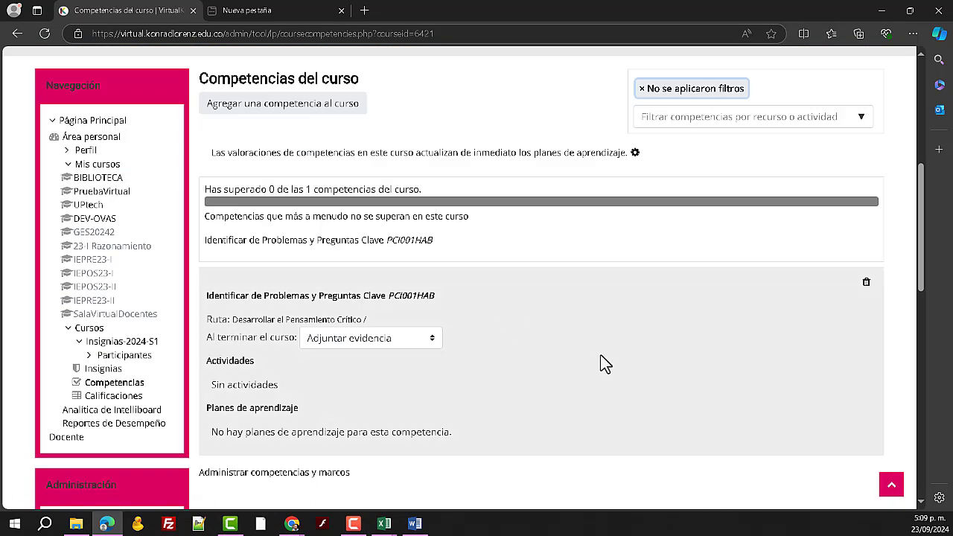
scroll(530, 363, down, 3)
scroll(479, 359, up, 2)
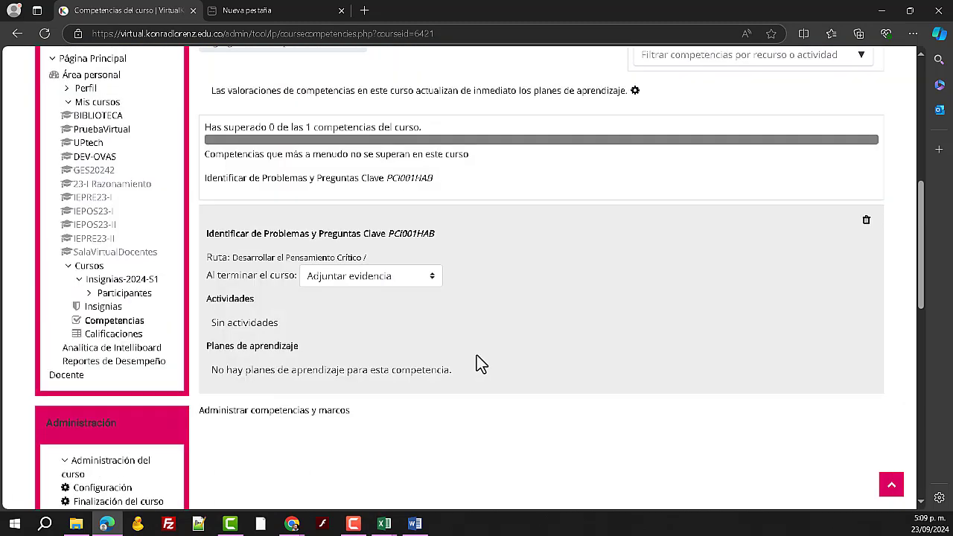
scroll(508, 367, up, 2)
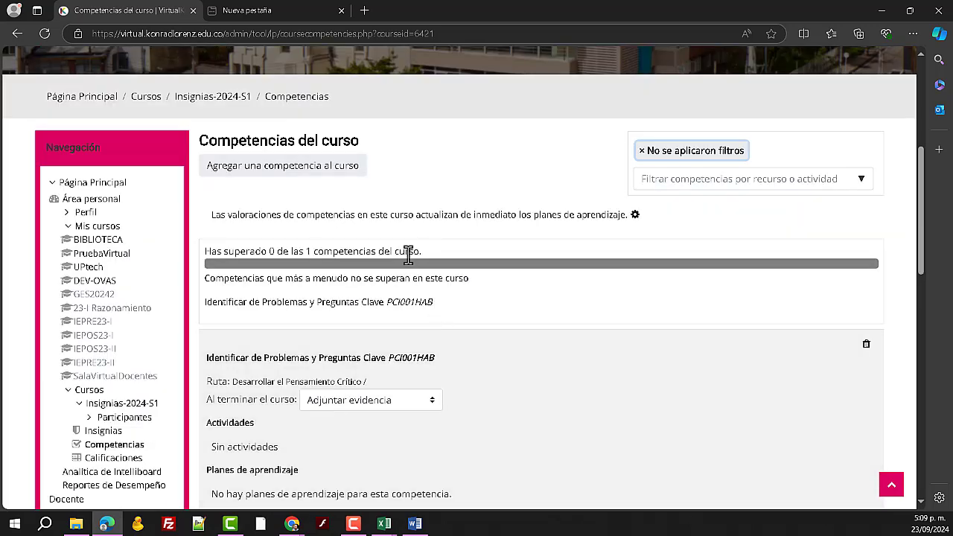
click(281, 171)
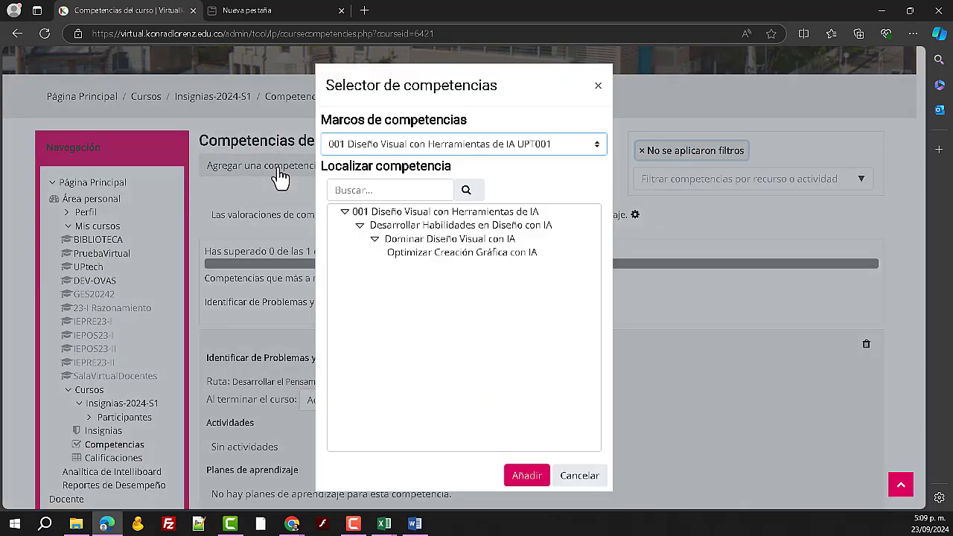
click(468, 146)
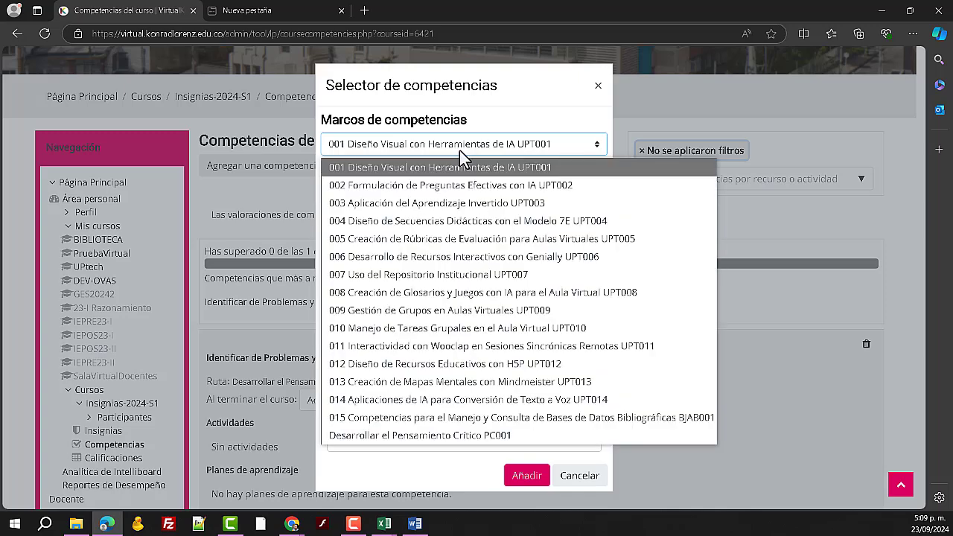
click(420, 435)
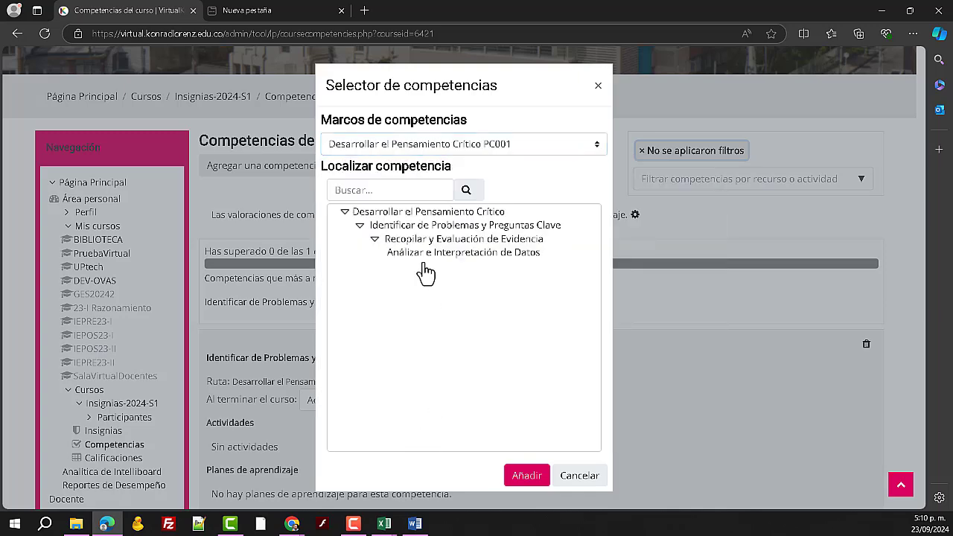
click(423, 241)
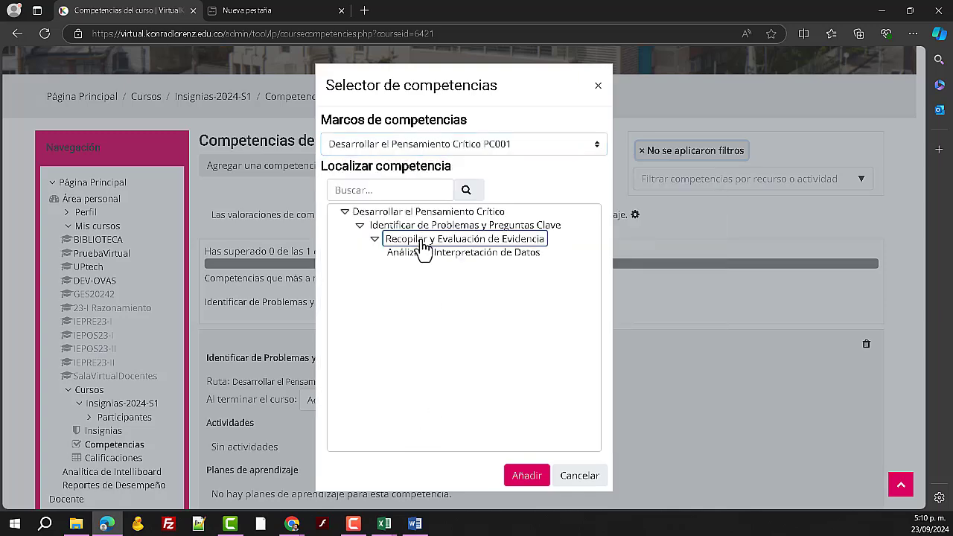
click(526, 478)
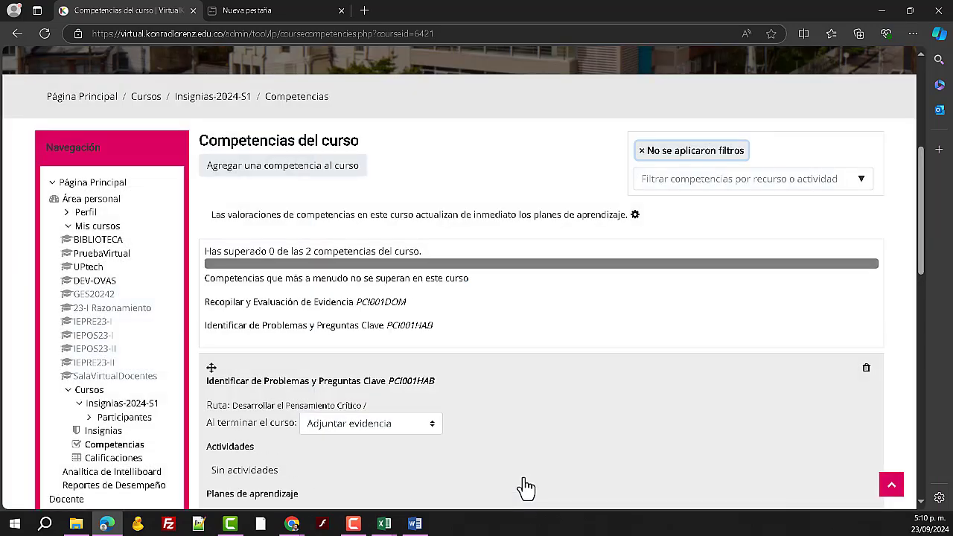
- Add the competency Análizar e Interpretación de Datos from the framework Desarrollar el Pensamiento Crítico PC001 to the course
scroll(525, 485, down, 4)
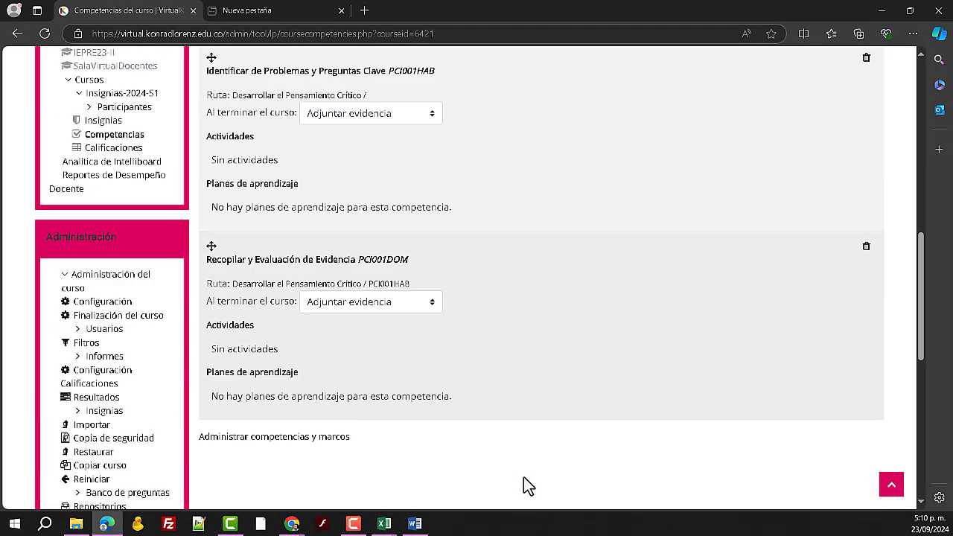
scroll(491, 372, up, 3)
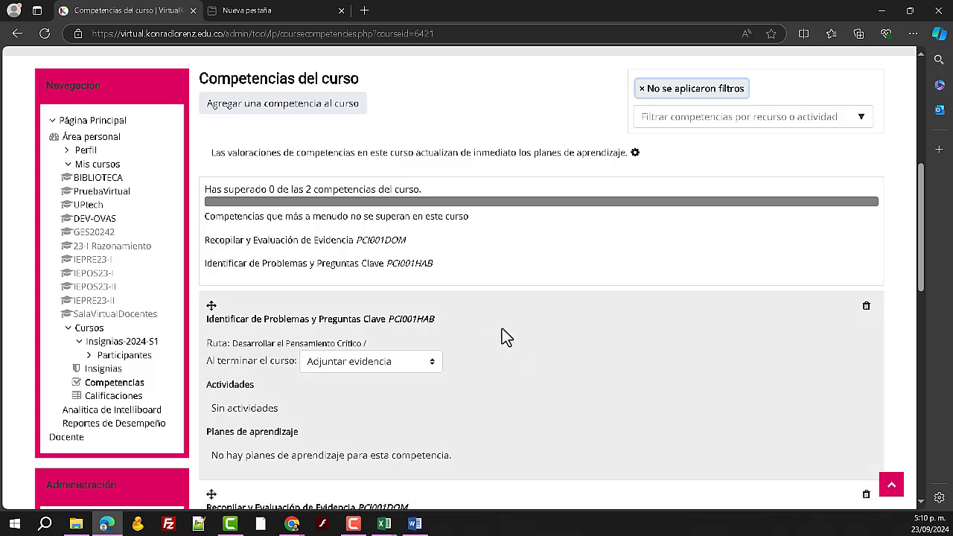
scroll(372, 194, up, 2)
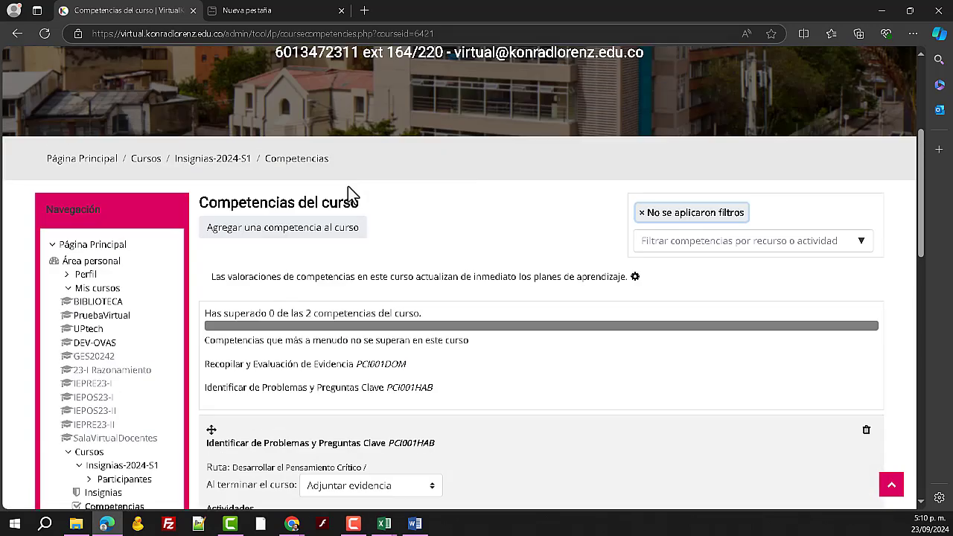
click(339, 238)
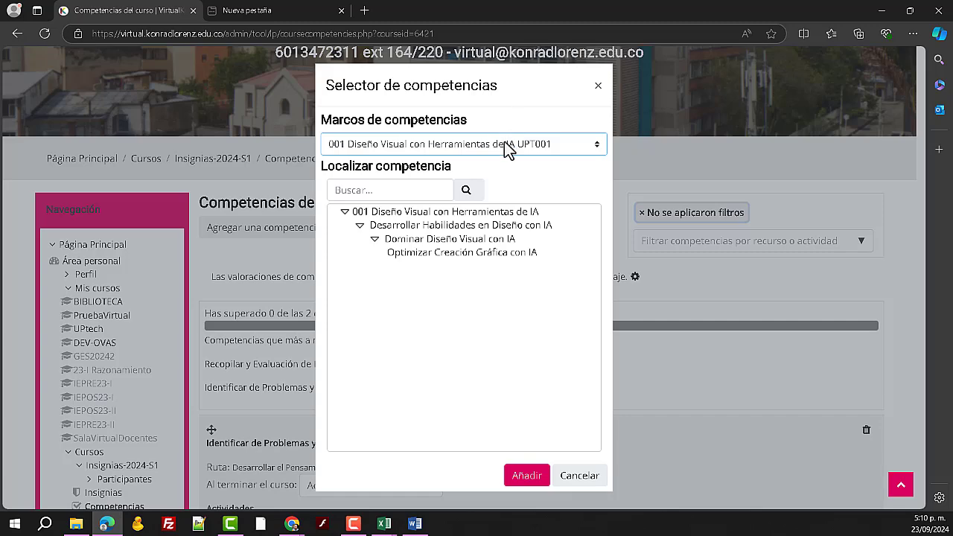
click(507, 146)
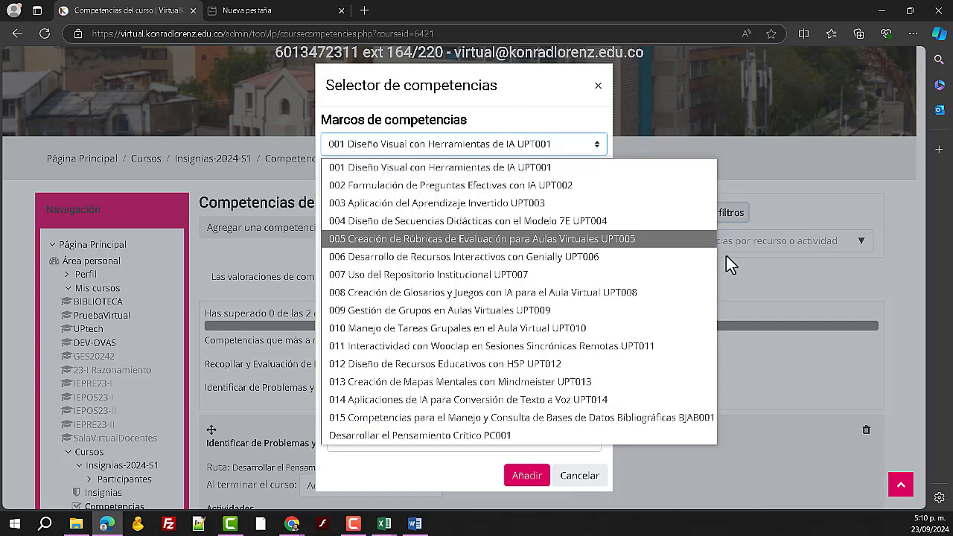
click(438, 438)
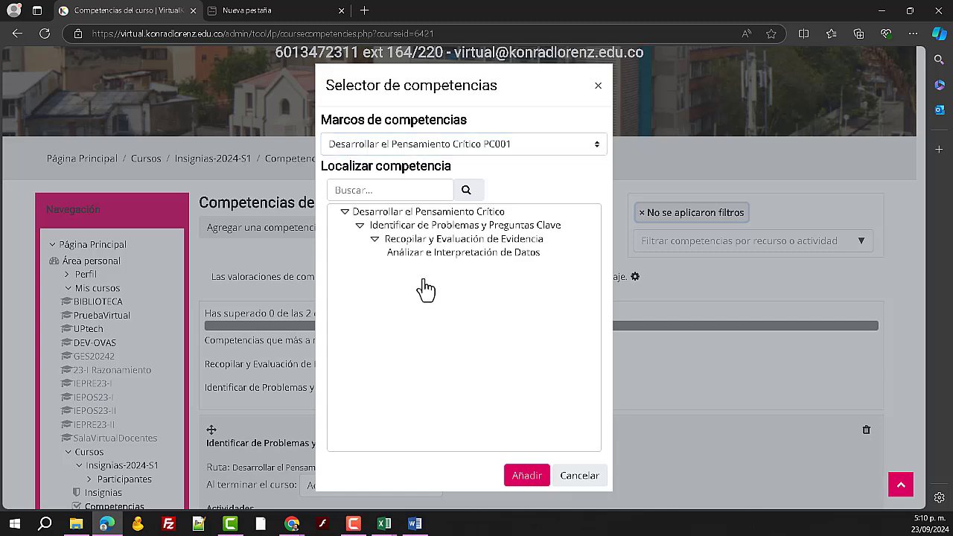
click(417, 254)
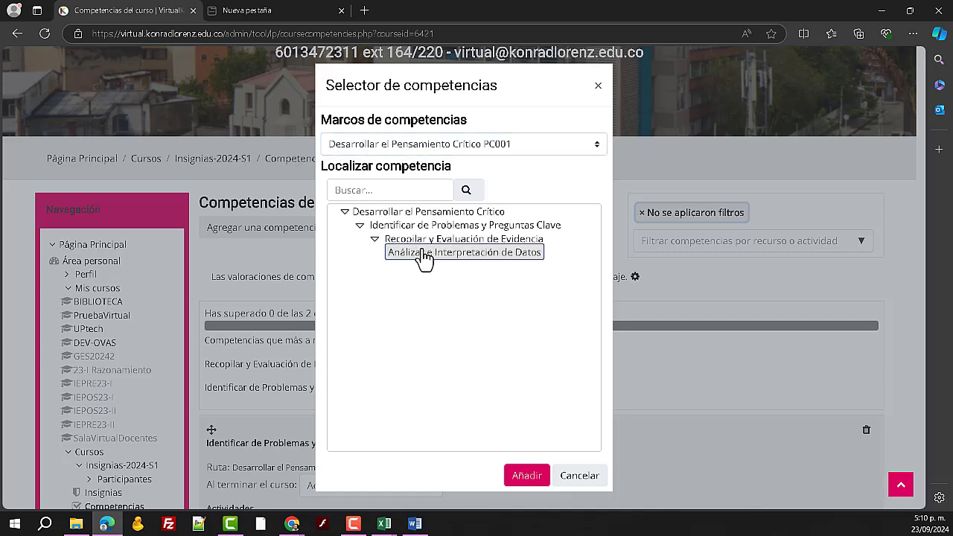
click(527, 476)
- Review the linked competencies and set Al terminar el curso to Completar la competencia for Identificar de Problemas y Preguntas Clave
scroll(530, 355, down, 3)
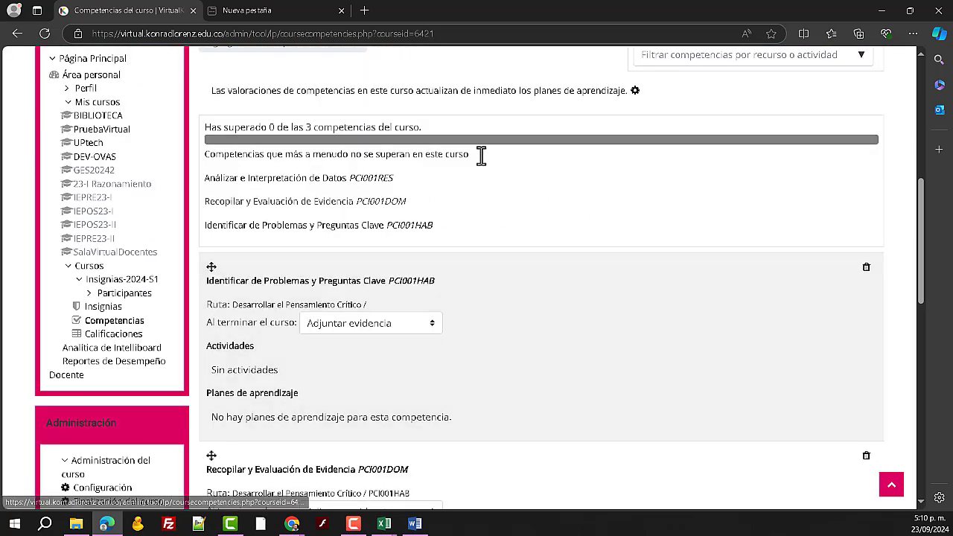
scroll(546, 298, down, 3)
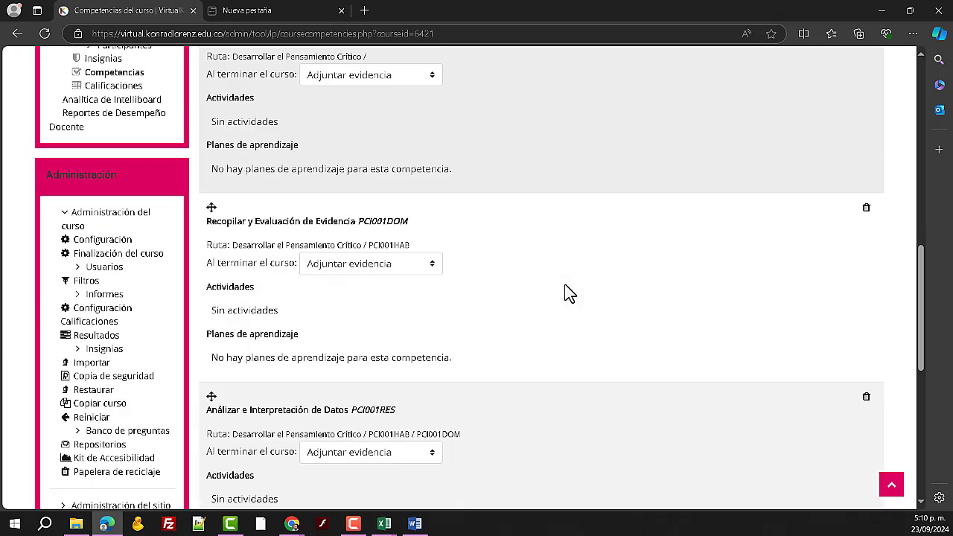
scroll(566, 293, down, 1)
scroll(566, 293, up, 5)
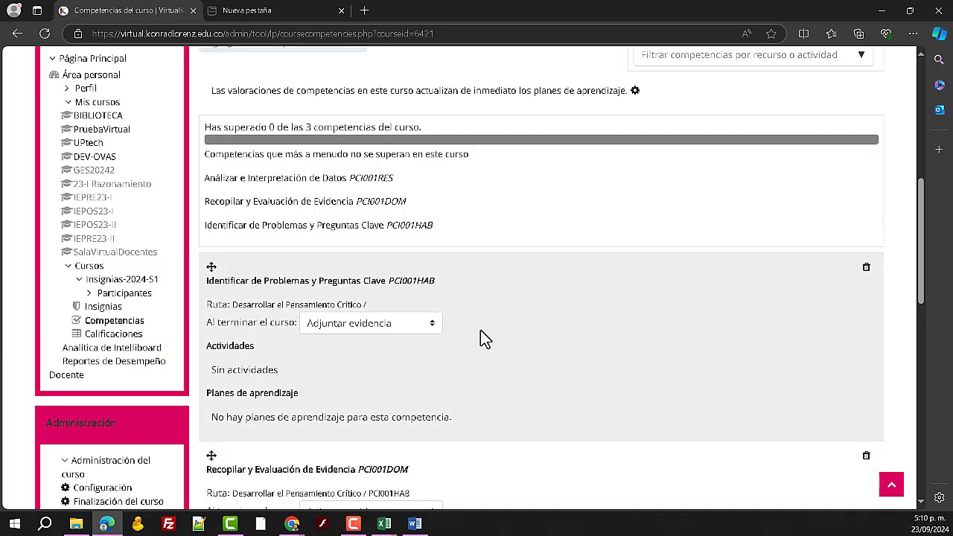
scroll(481, 330, down, 1)
click(426, 263)
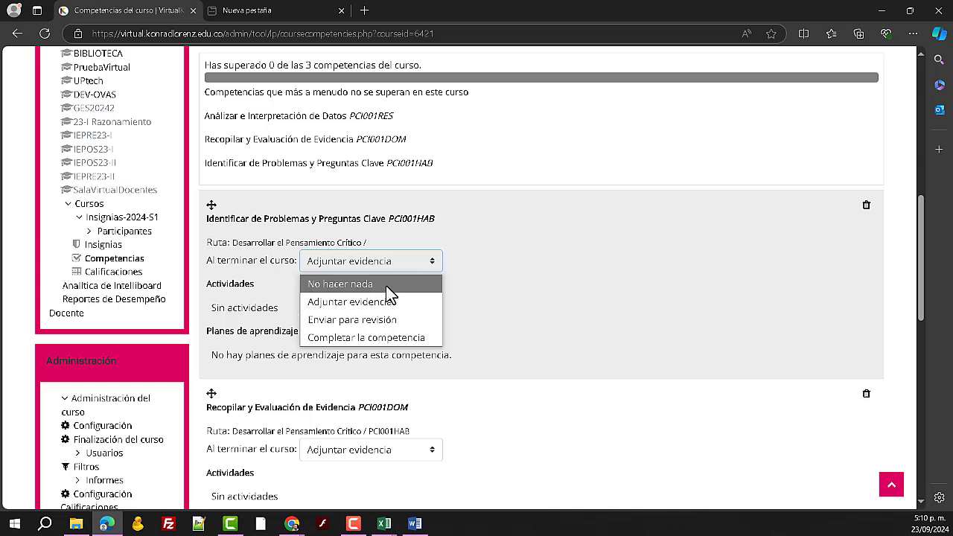
click(421, 344)
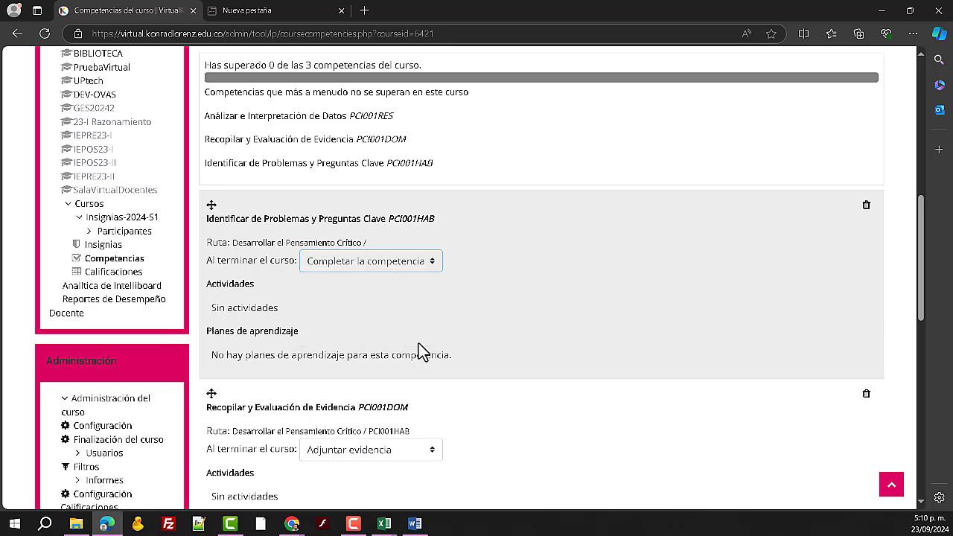
- Set Al terminar el curso to Completar la competencia for Recopilar y Evaluación de Evidencia
scroll(421, 350, down, 3)
click(426, 270)
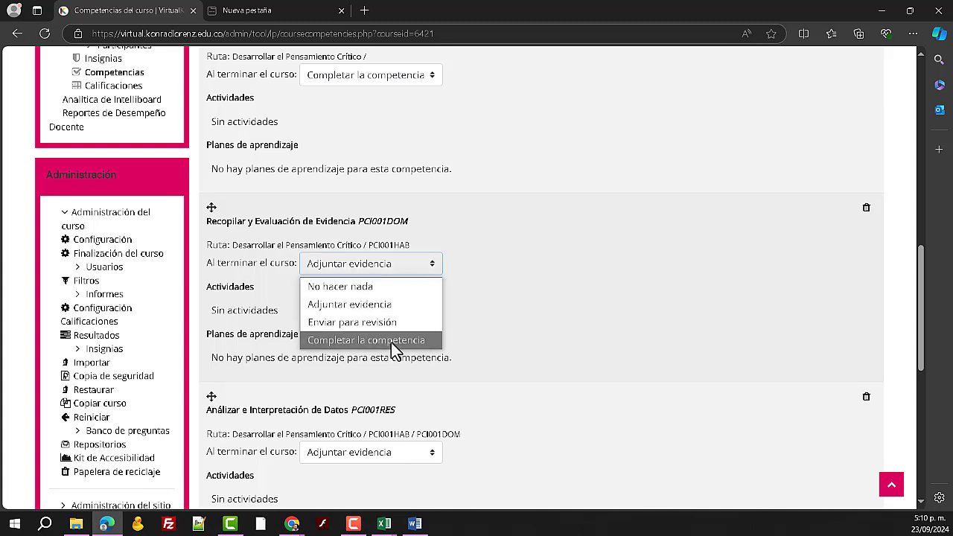
click(393, 341)
- Set Al terminar el curso to Completar la competencia for Análizar e Interpretación de Datos
scroll(425, 291, down, 3)
click(411, 269)
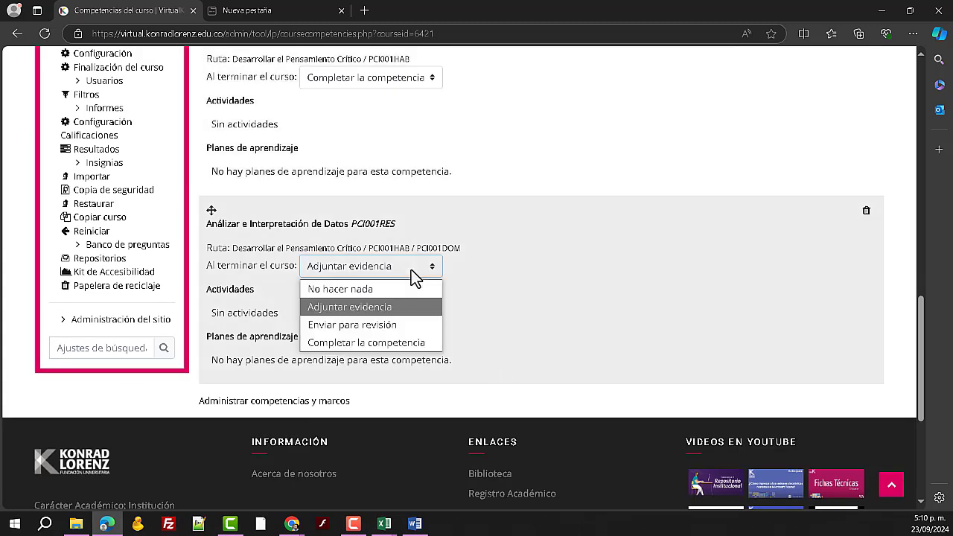
click(376, 342)
scroll(533, 233, up, 2)
scroll(540, 237, up, 6)
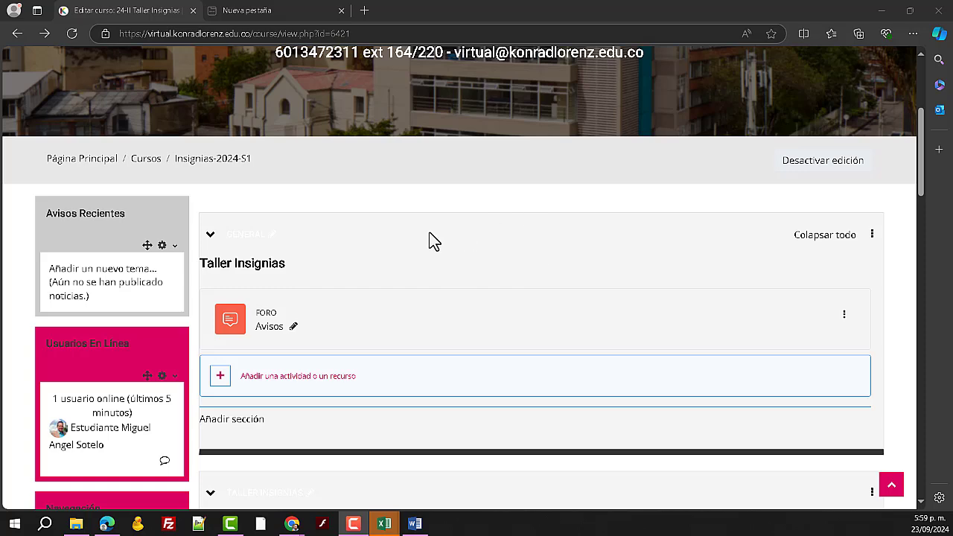
- Open the settings of the assignment Pensamiento Crítico - Análisis e Interpretación de Datos and expand its Competencias section
scroll(417, 218, down, 4)
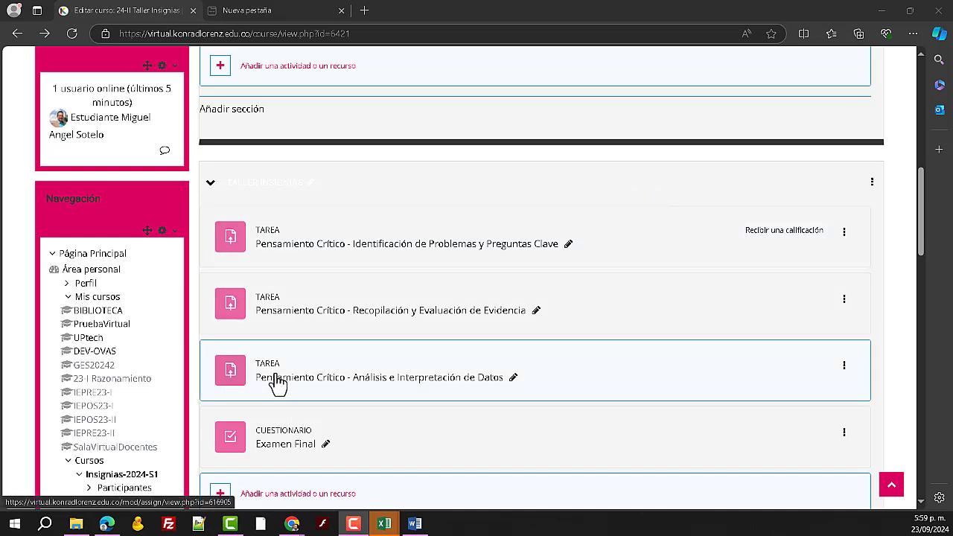
click(844, 369)
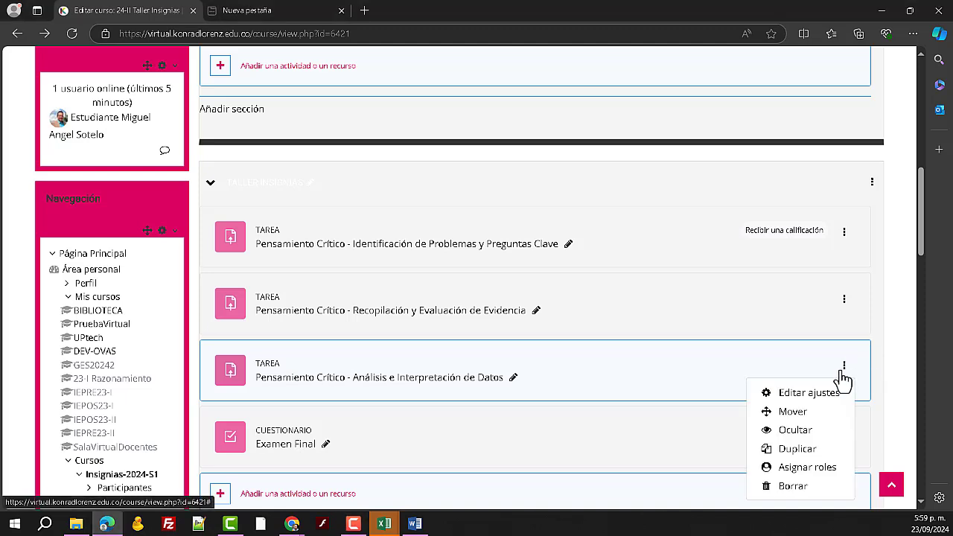
click(809, 396)
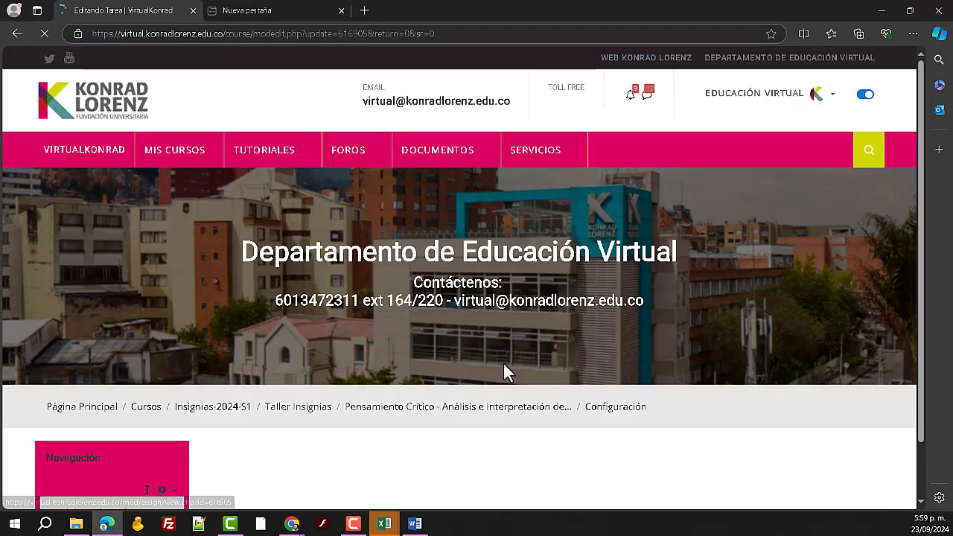
scroll(510, 359, down, 4)
scroll(512, 365, down, 15)
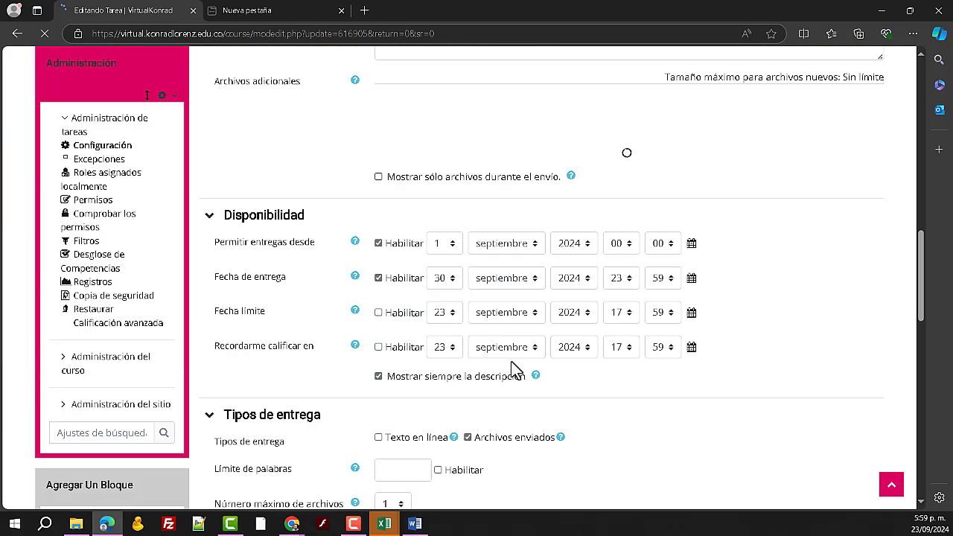
scroll(516, 370, down, 3)
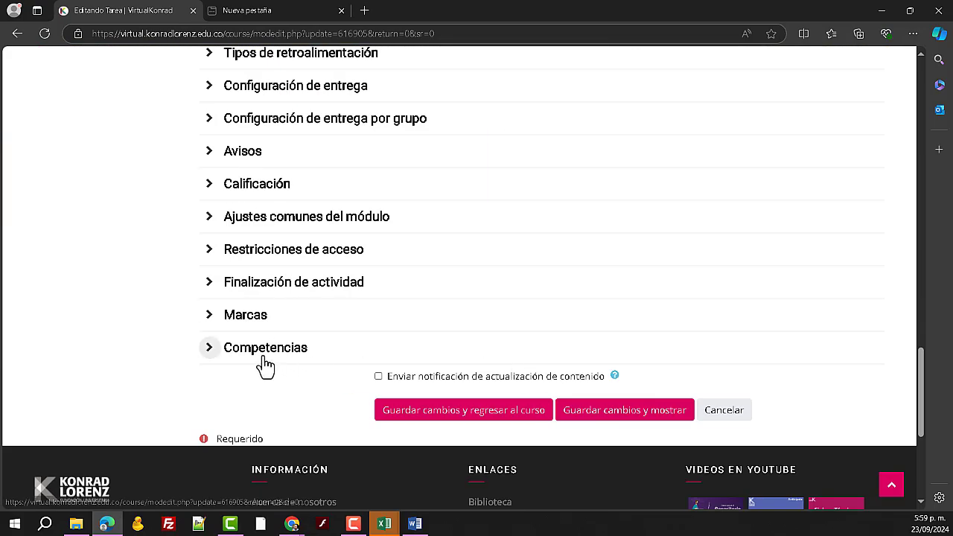
click(210, 283)
click(212, 284)
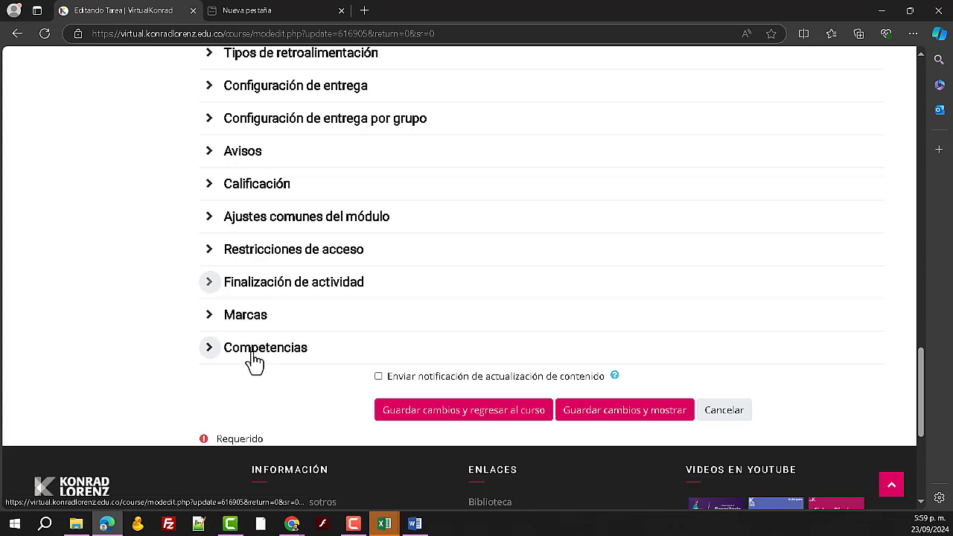
click(251, 348)
scroll(535, 359, down, 2)
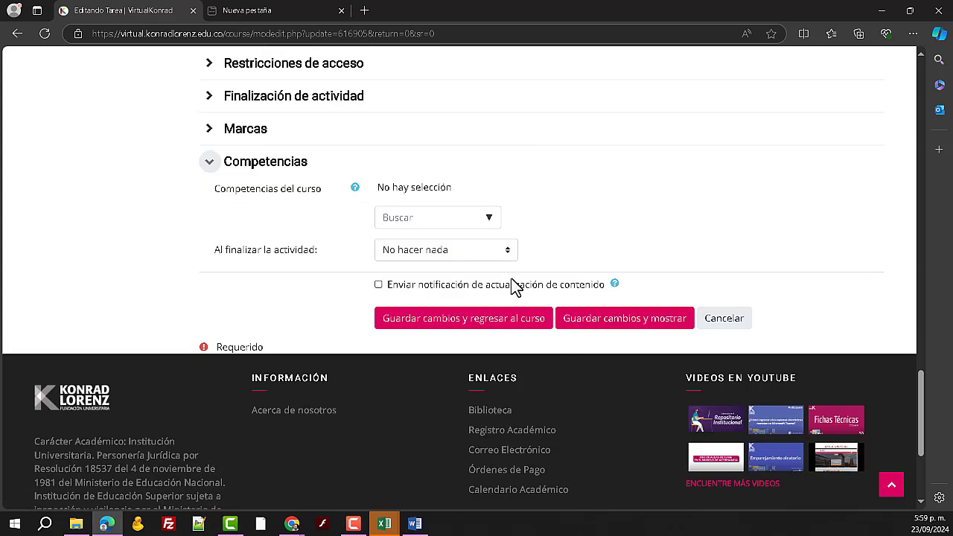
- Link the course competency Análizar e Interpretación de Datos PCI001RES to the assignment
click(490, 219)
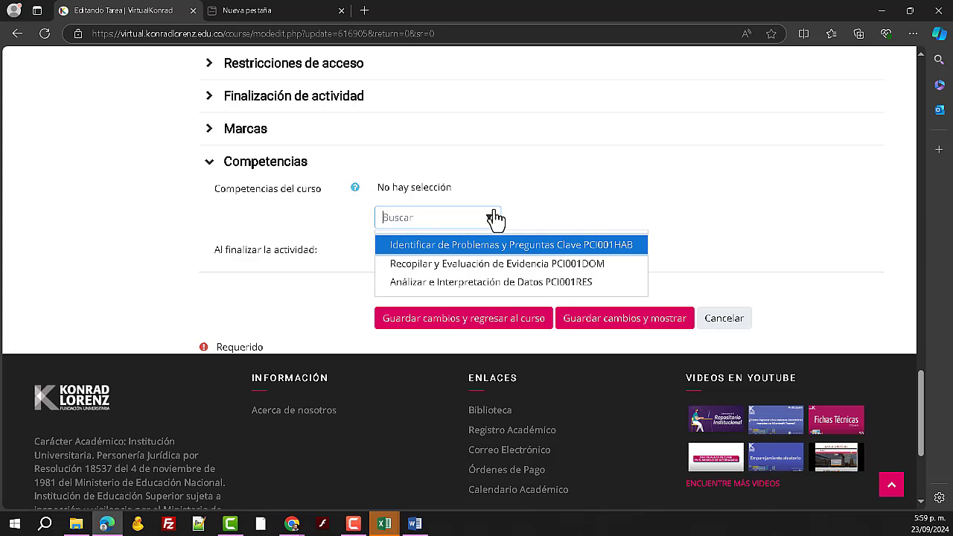
click(472, 287)
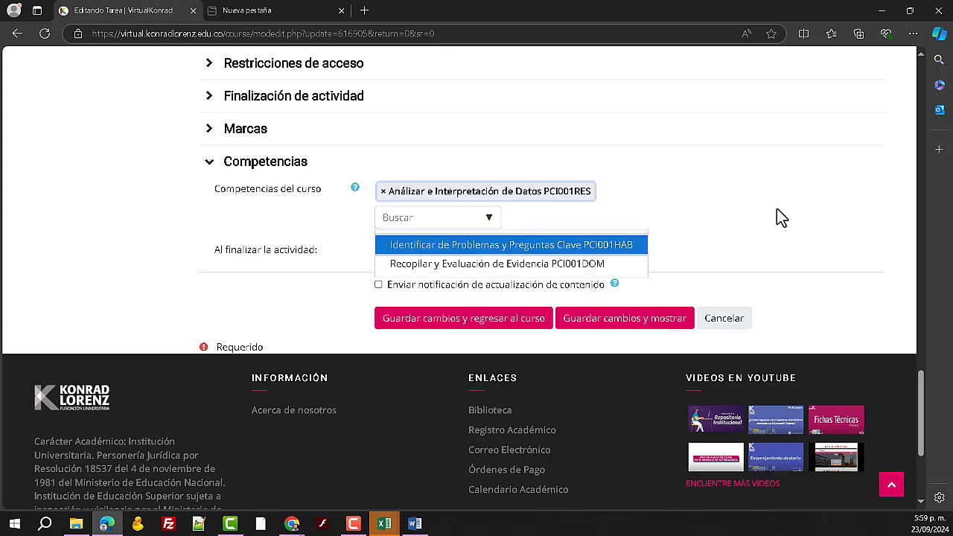
click(777, 208)
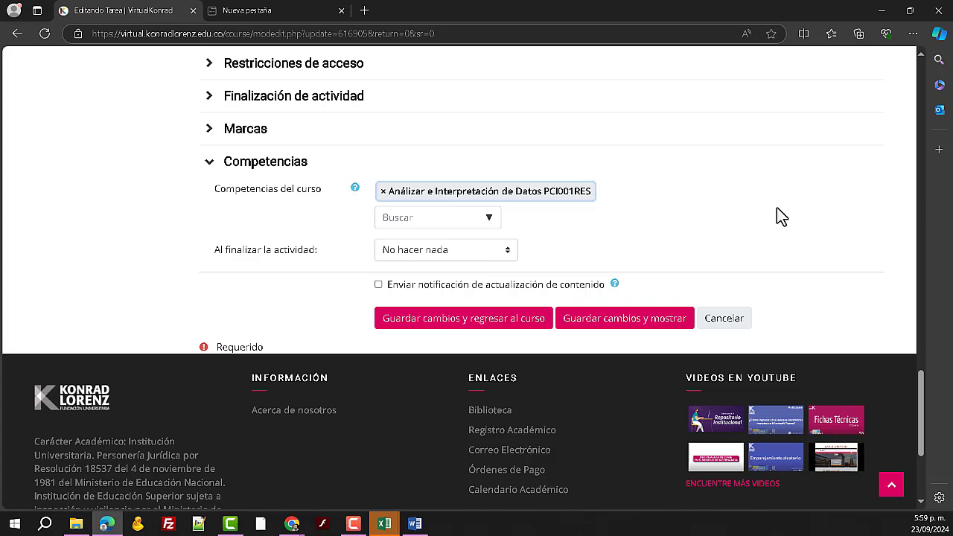
- Set Al finalizar la actividad to Completar la competencia with overwriting of the competency rating enabled, and save the assignment, returning to the course
click(482, 251)
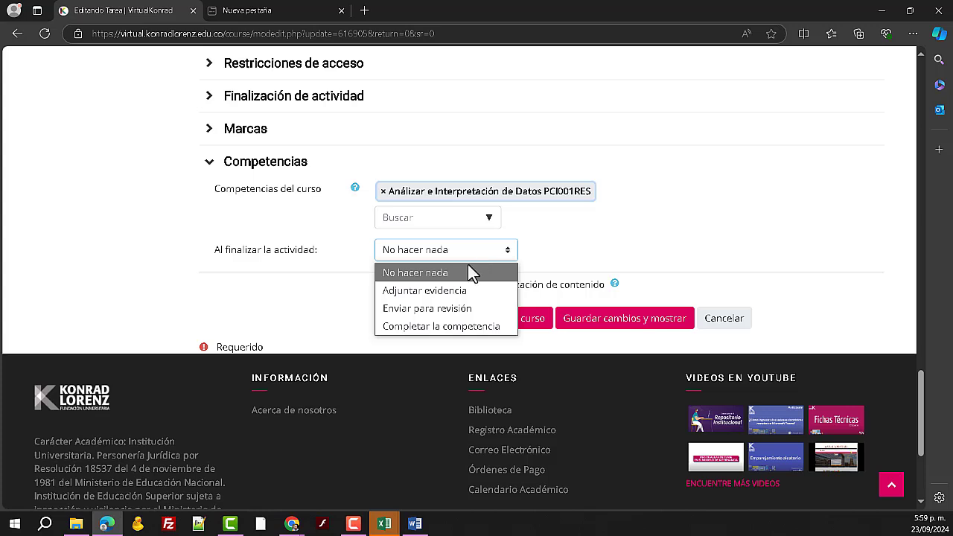
click(465, 328)
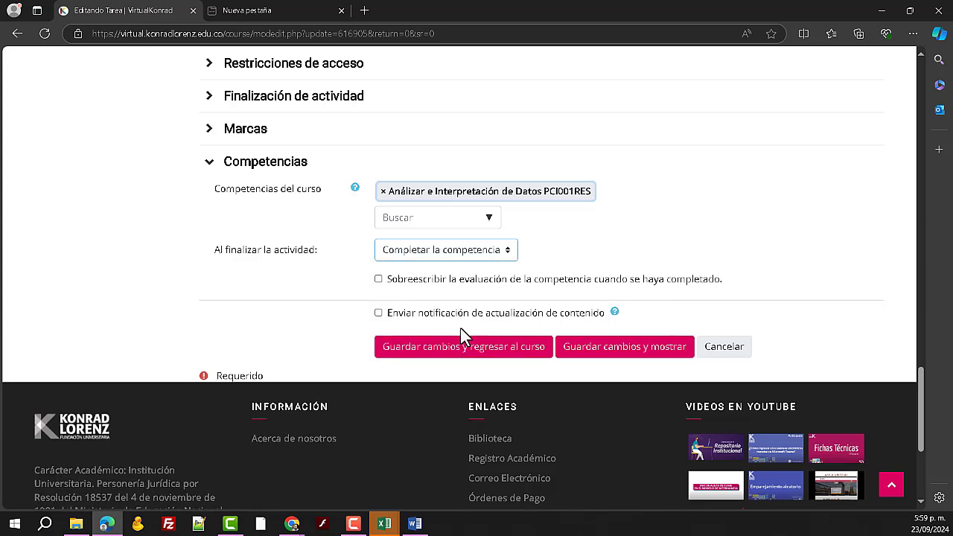
click(434, 282)
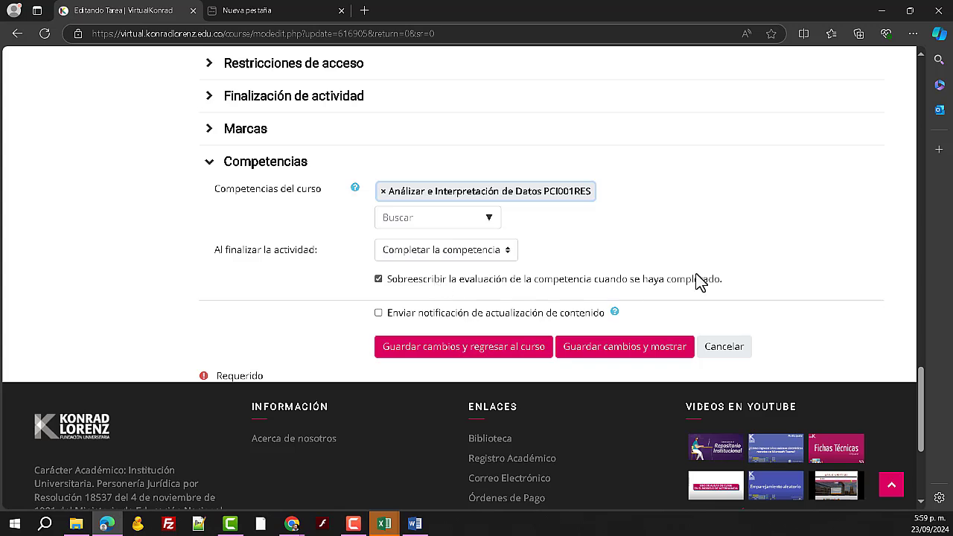
click(470, 356)
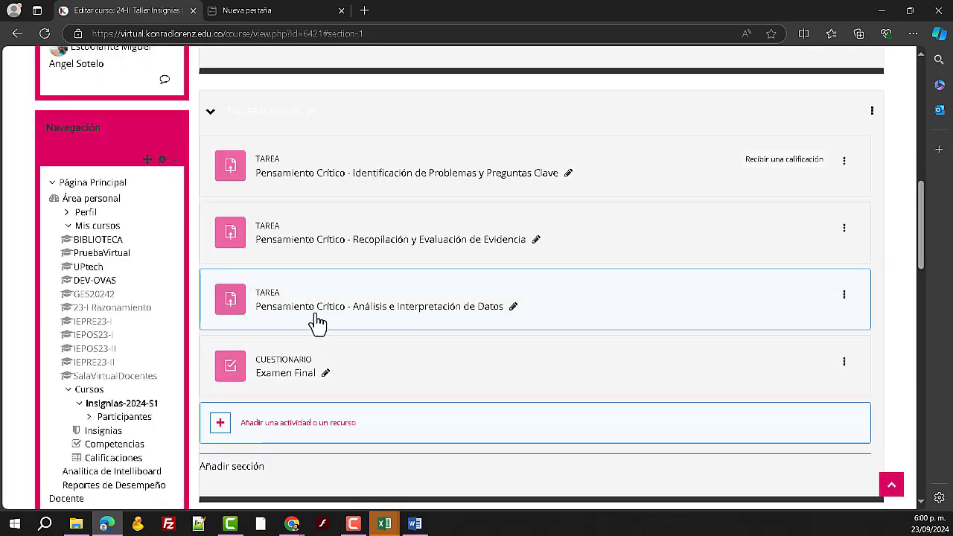
- Open the badge management list of the course Insignias-2024-S1
scroll(173, 285, up, 3)
scroll(173, 285, up, 3)
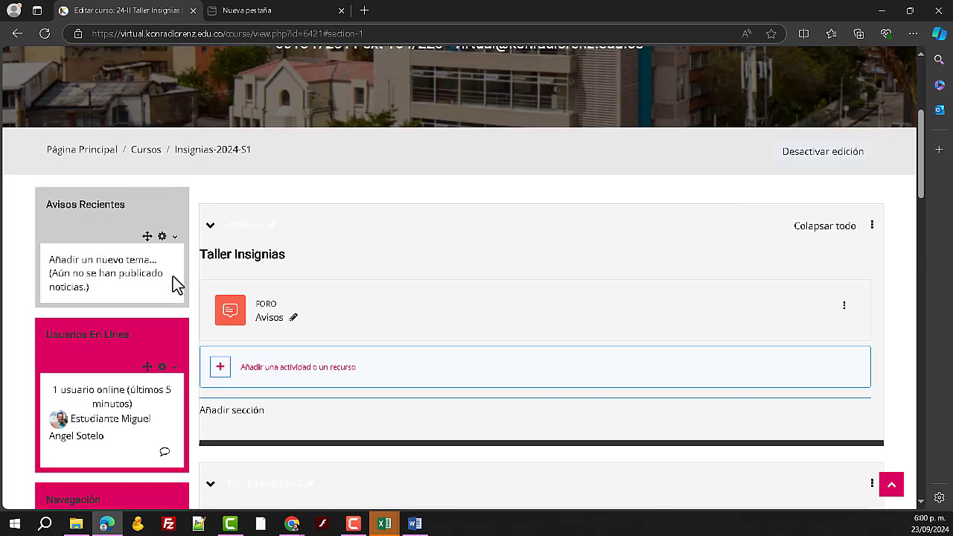
scroll(173, 285, down, 7)
scroll(173, 285, down, 3)
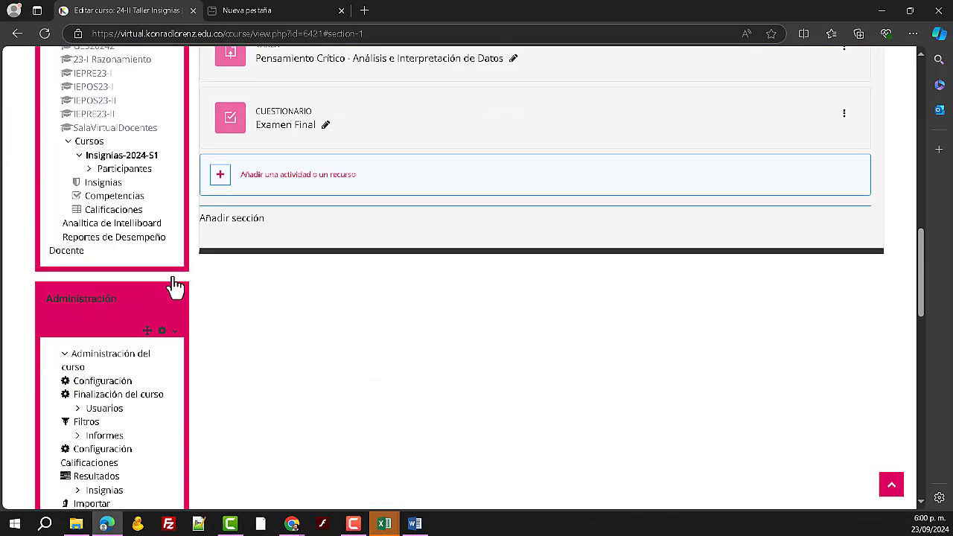
click(104, 183)
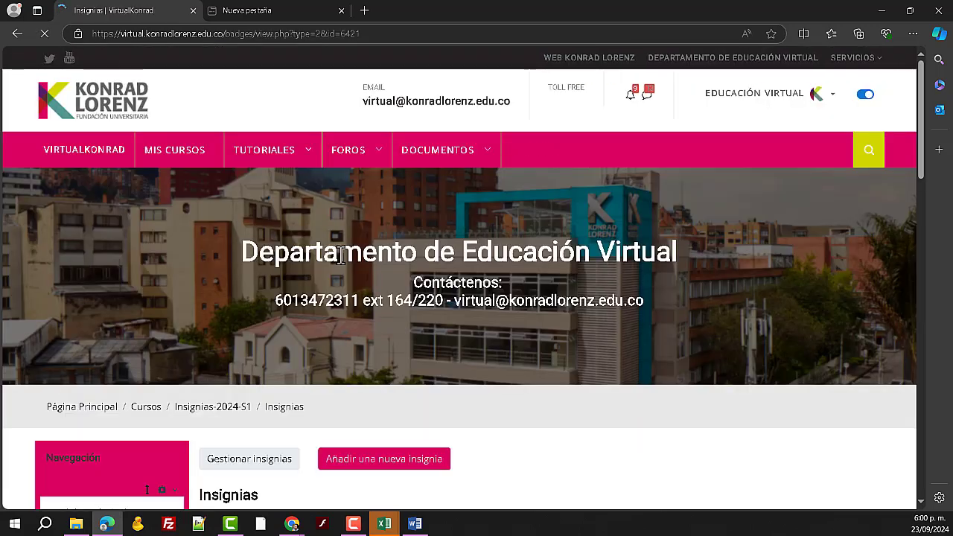
scroll(542, 349, down, 2)
scroll(545, 354, down, 4)
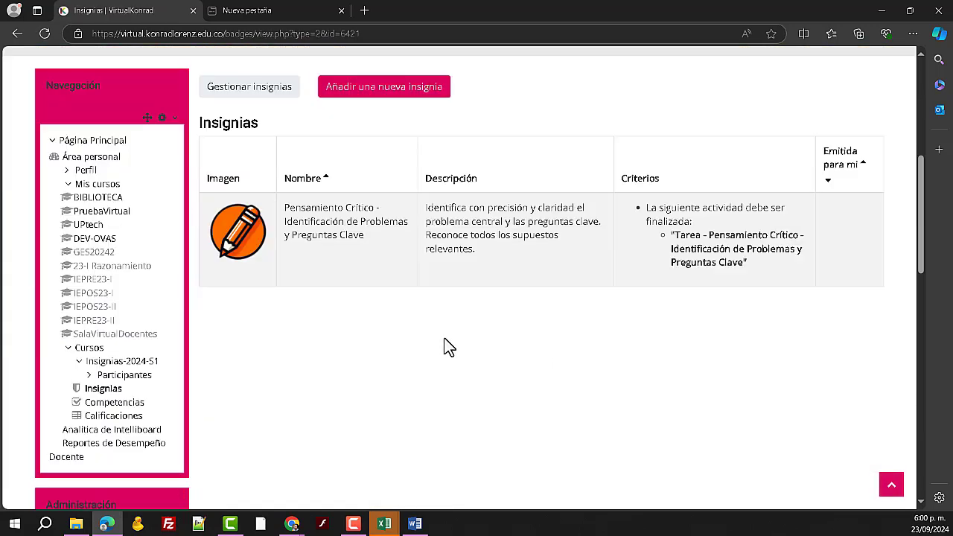
click(246, 93)
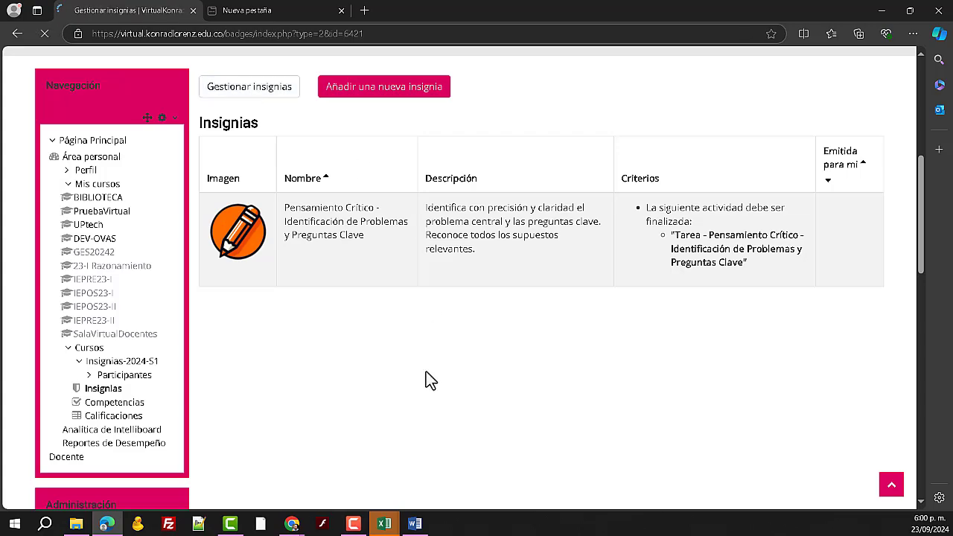
scroll(438, 368, down, 5)
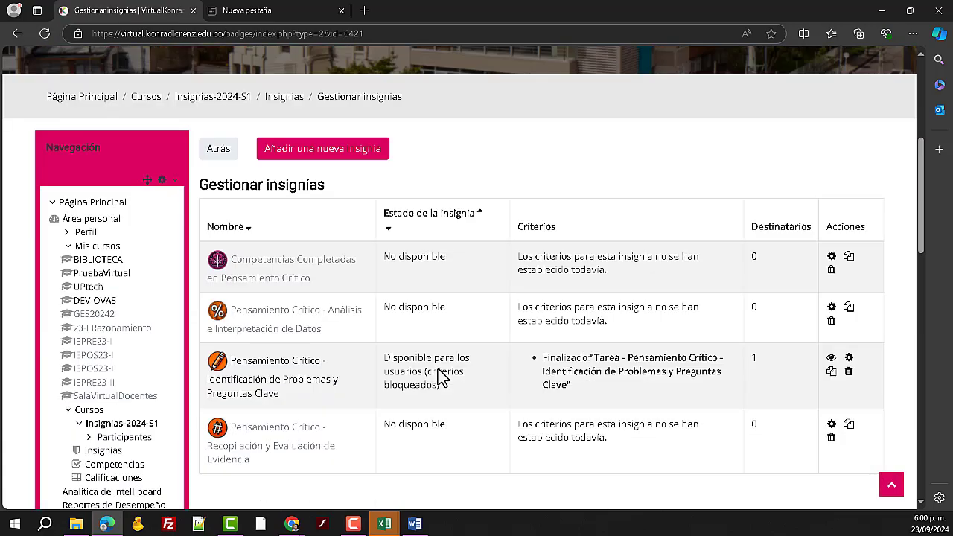
scroll(439, 376, down, 2)
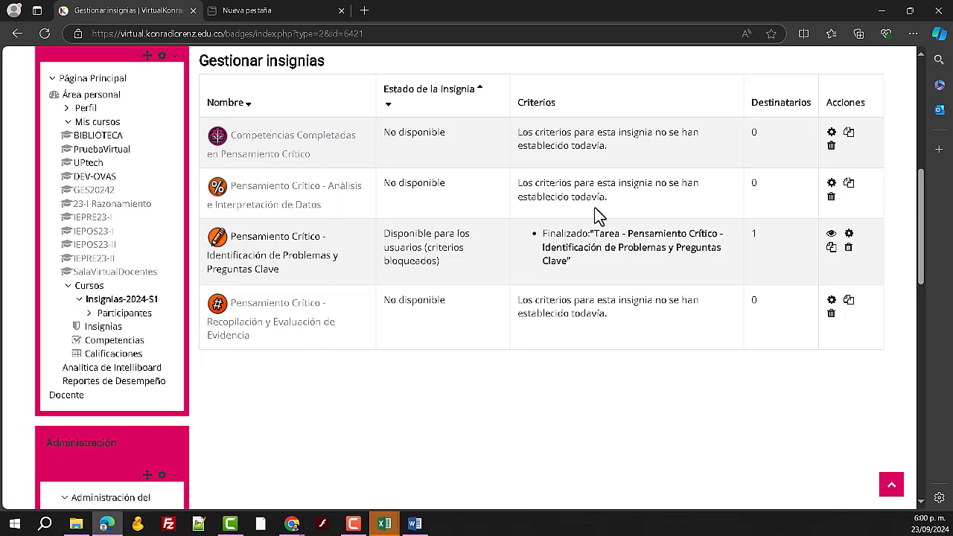
- Start adding a Competencias criterion to the badge Pensamiento Crítico - Análisis e Interpretación de Datos
click(832, 184)
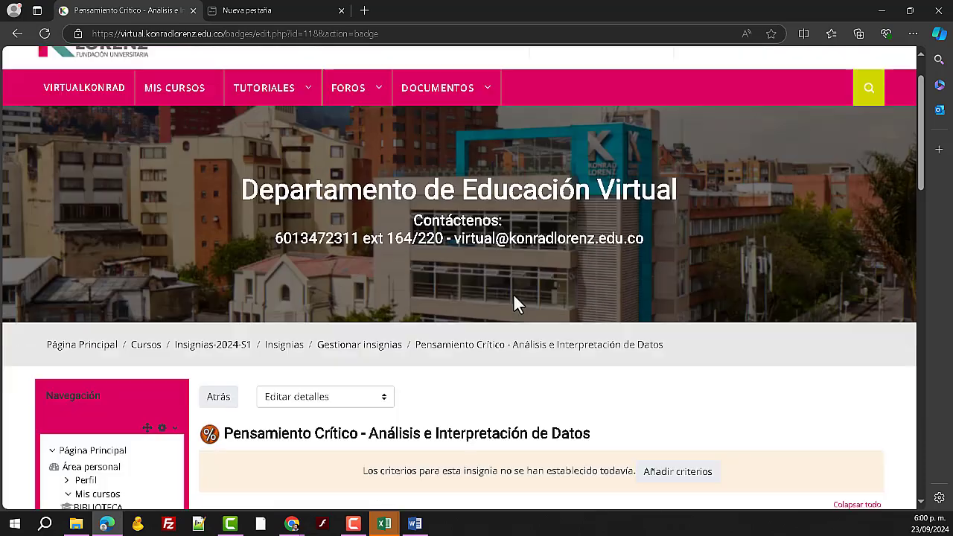
scroll(513, 293, down, 6)
scroll(514, 295, up, 2)
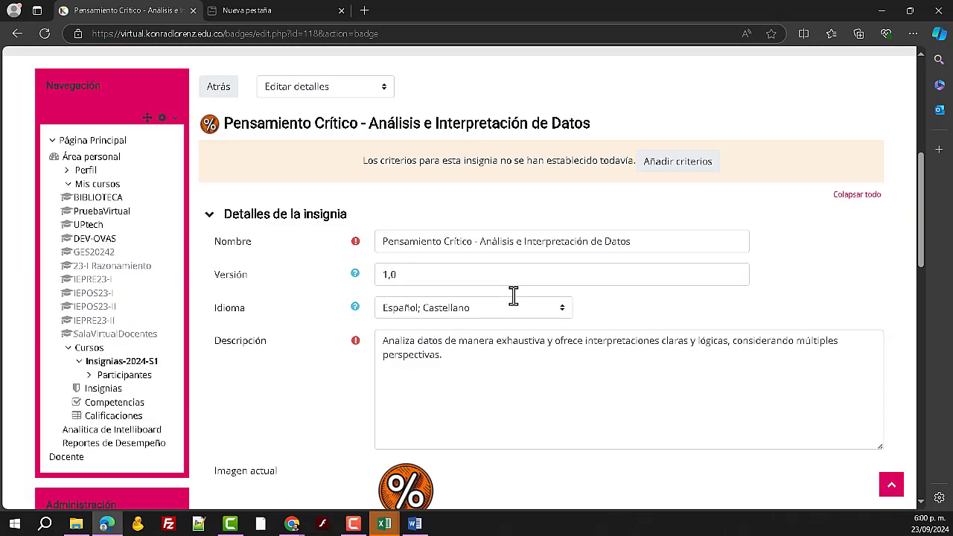
click(692, 164)
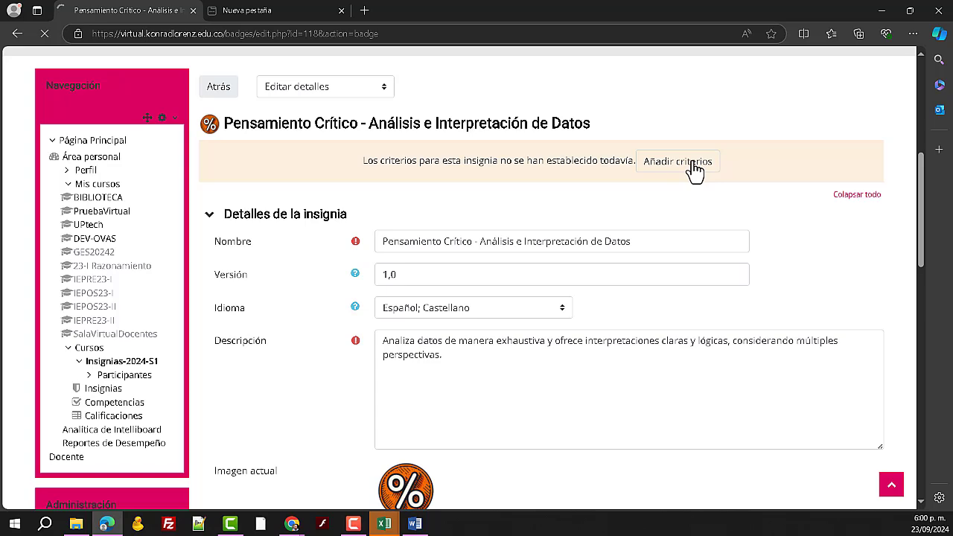
scroll(523, 265, down, 4)
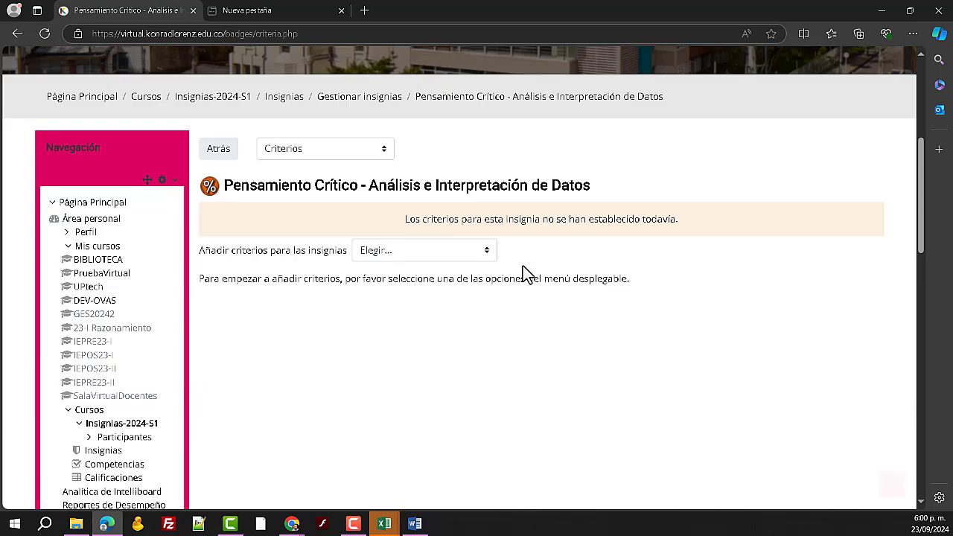
click(469, 251)
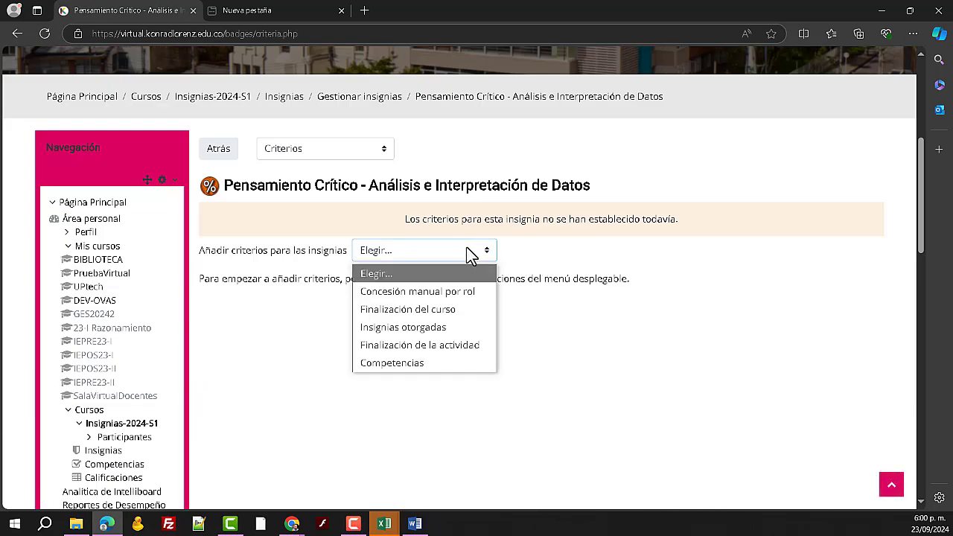
click(410, 363)
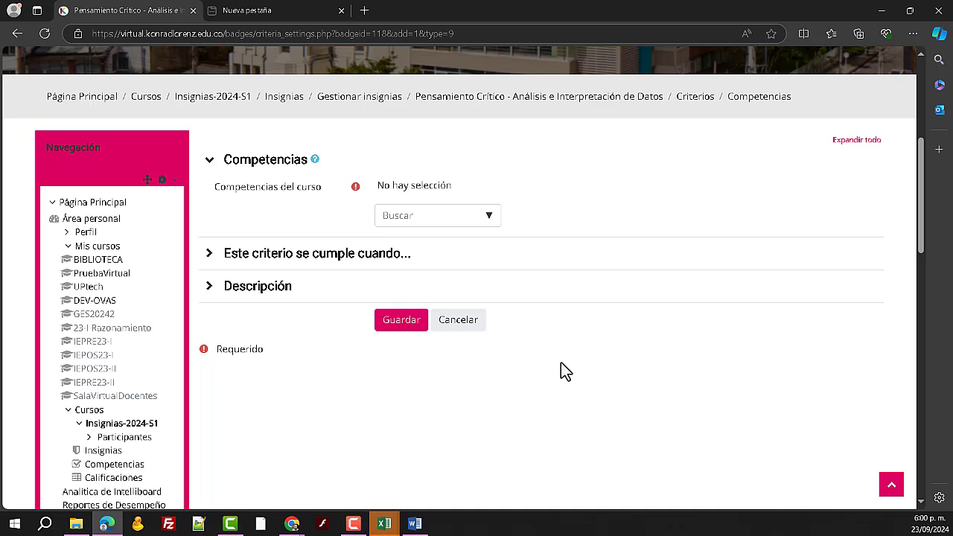
- Select the competency Análizar e Interpretación de Datos PCI001RES for the criterion, keep fulfilment by any selected competency, and save
click(390, 262)
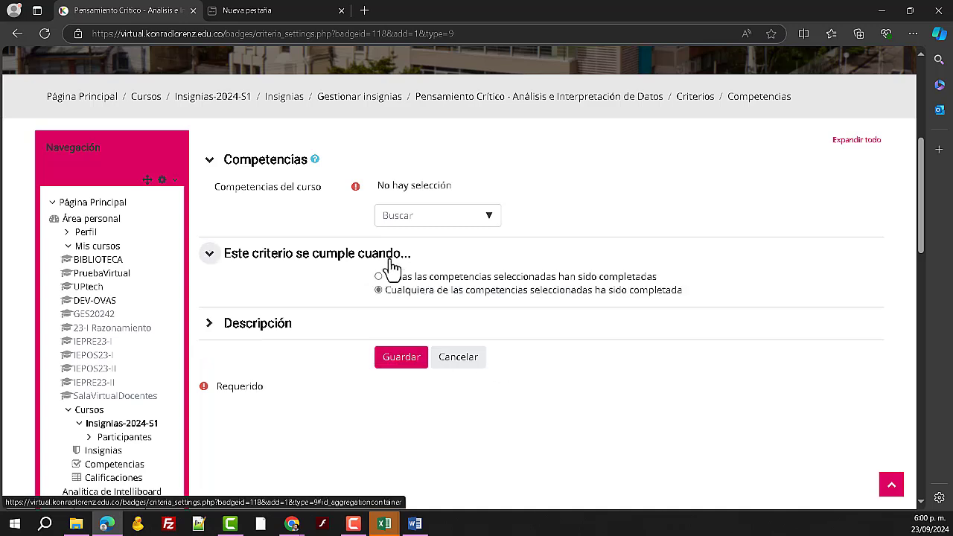
click(442, 218)
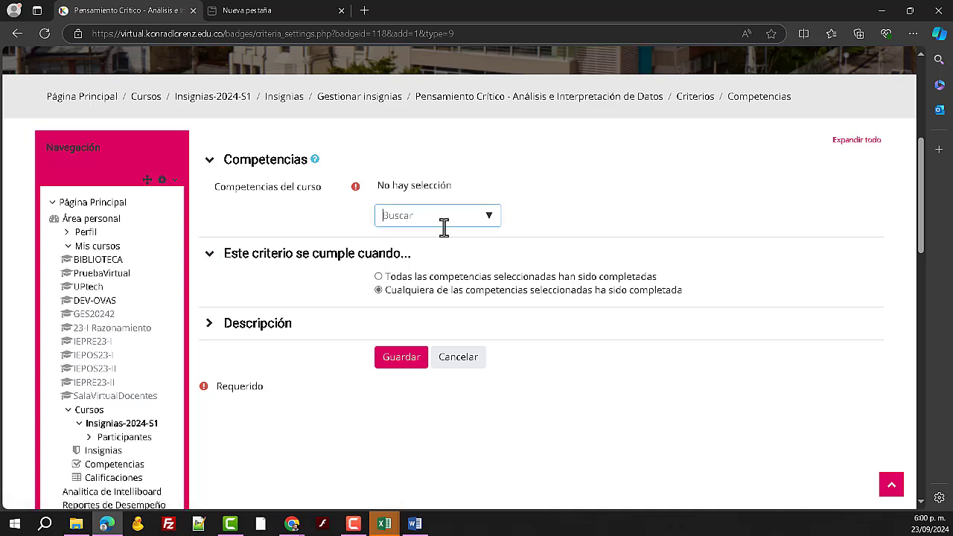
click(492, 218)
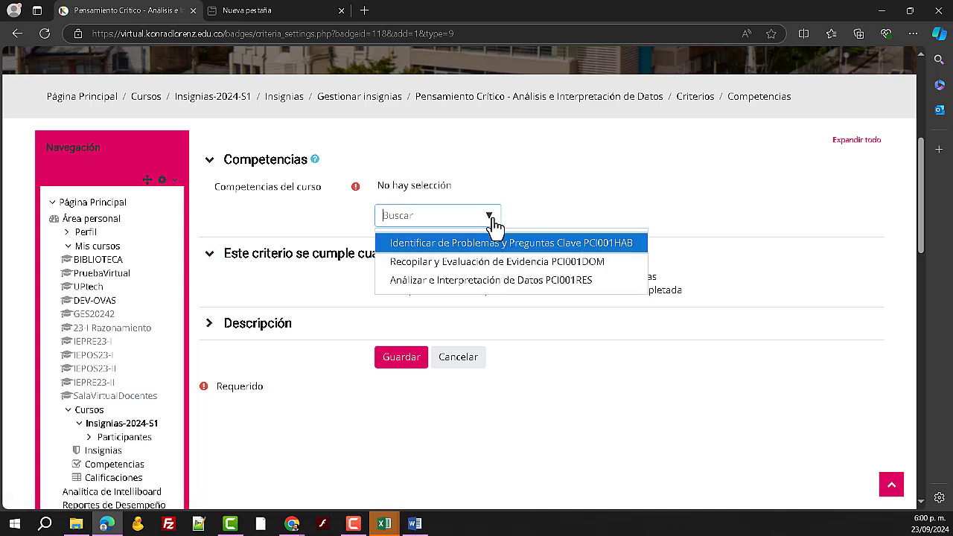
click(481, 284)
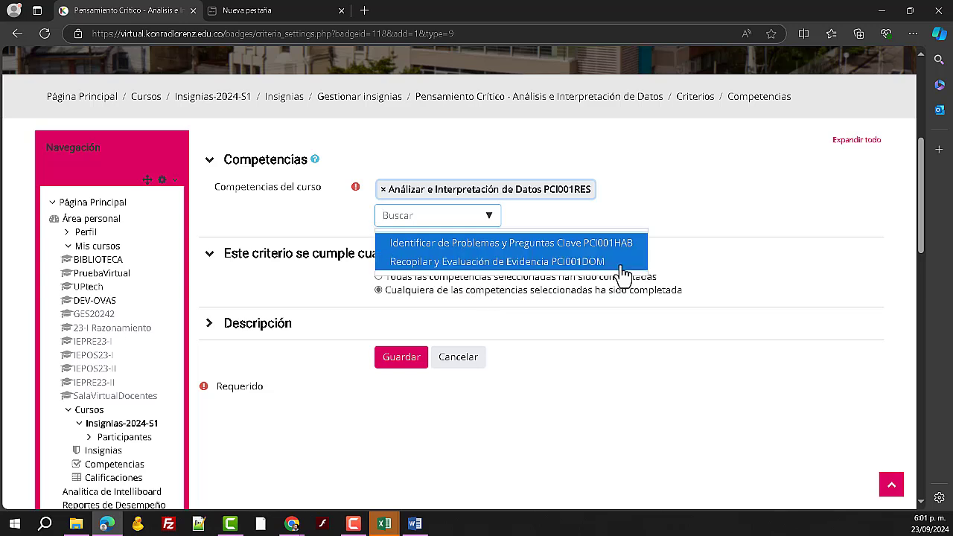
click(754, 350)
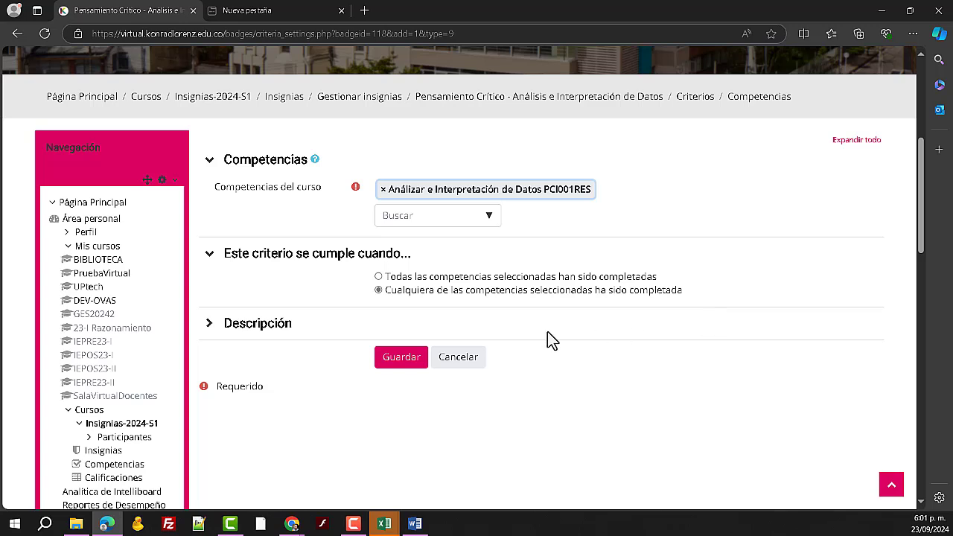
click(406, 359)
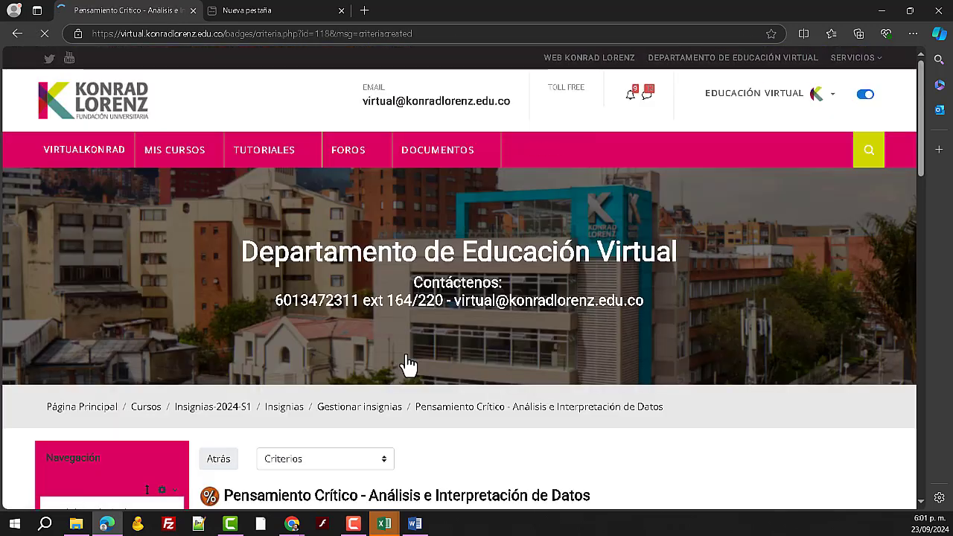
- Enable user access to the badge Pensamiento Crítico - Análisis e Interpretación de Datos and confirm the access change
scroll(471, 359, down, 3)
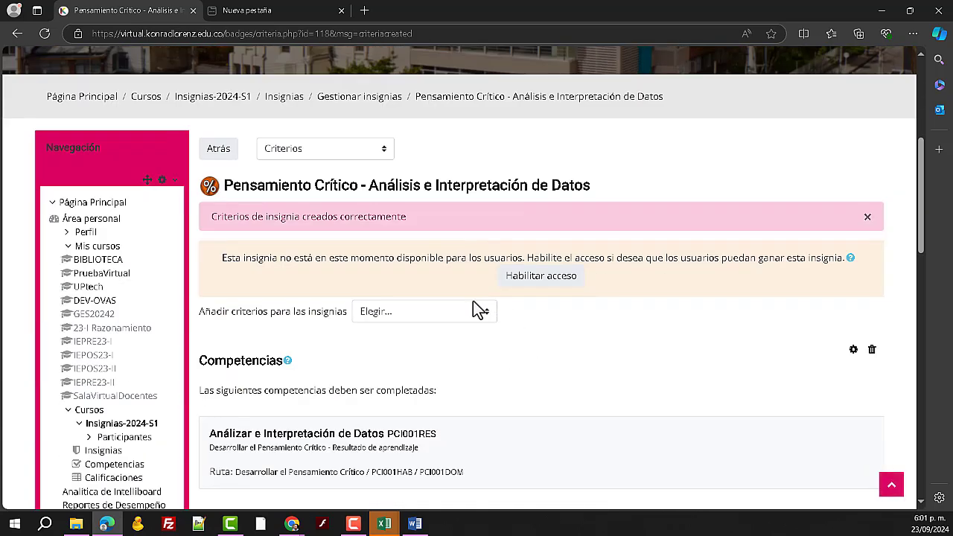
click(547, 283)
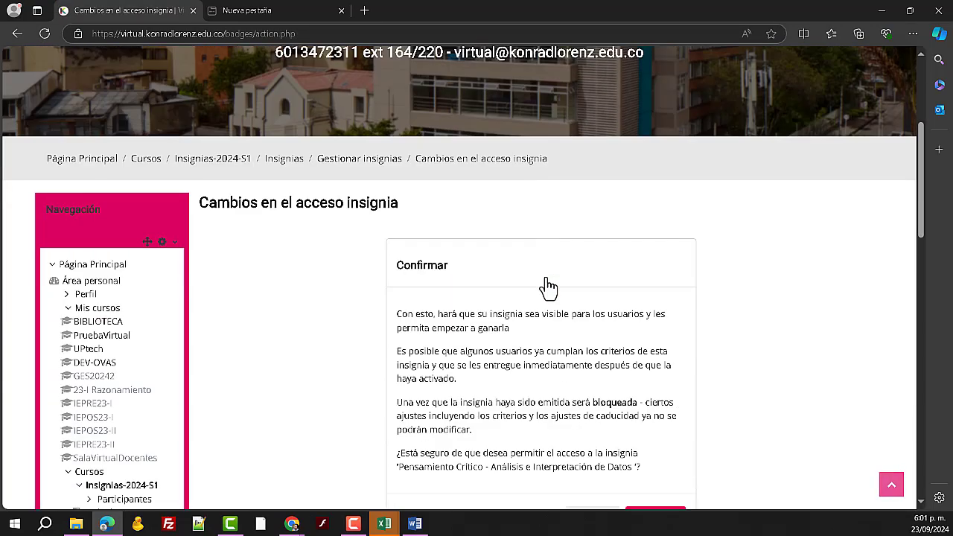
scroll(547, 285, down, 3)
scroll(548, 285, up, 2)
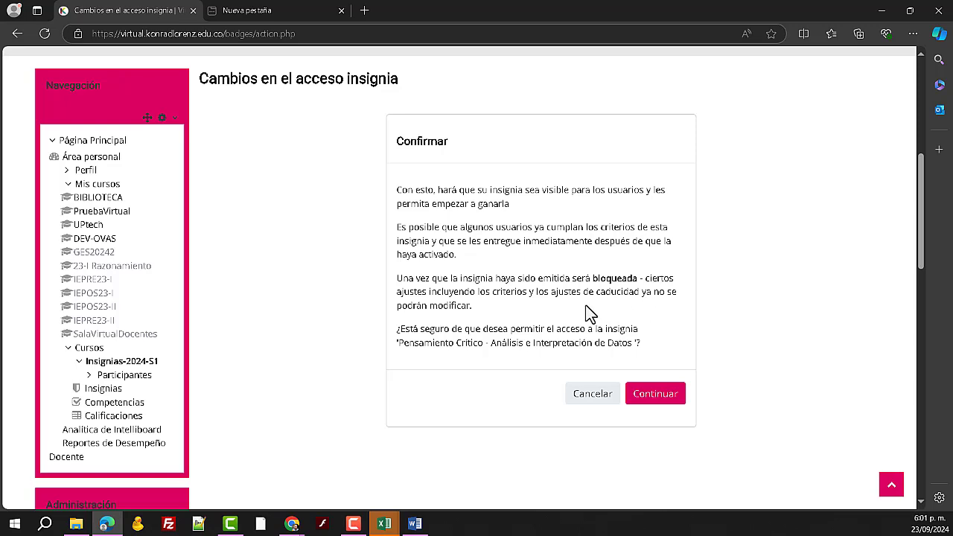
click(652, 403)
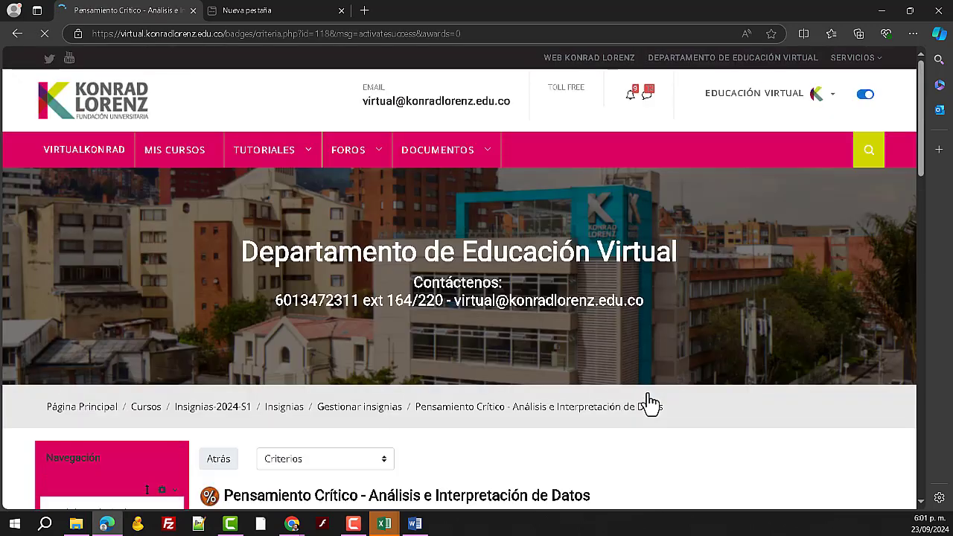
scroll(551, 378, down, 2)
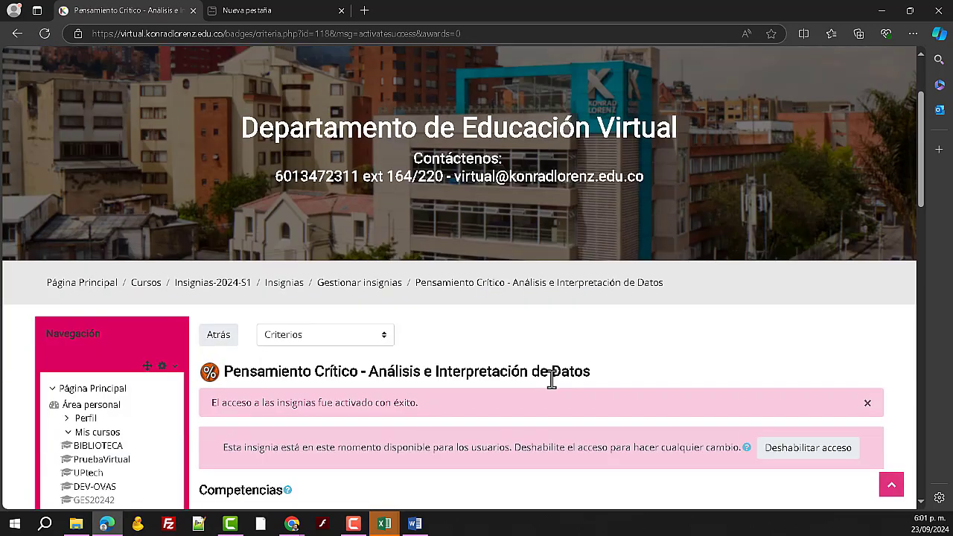
scroll(406, 393, down, 2)
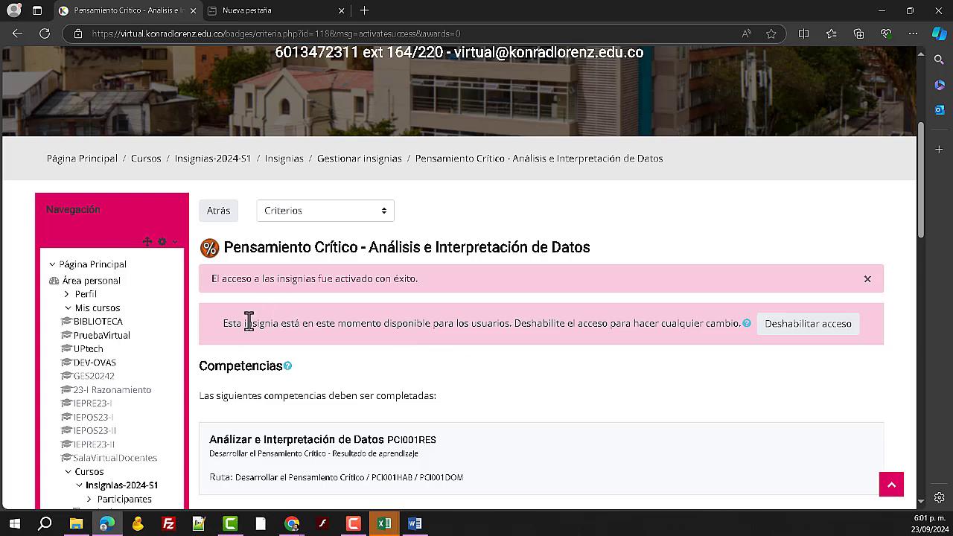
- Open the grading view of the assignment Pensamiento Crítico - Análisis e Interpretación de Datos in the course Insignias-2024-S1
click(212, 159)
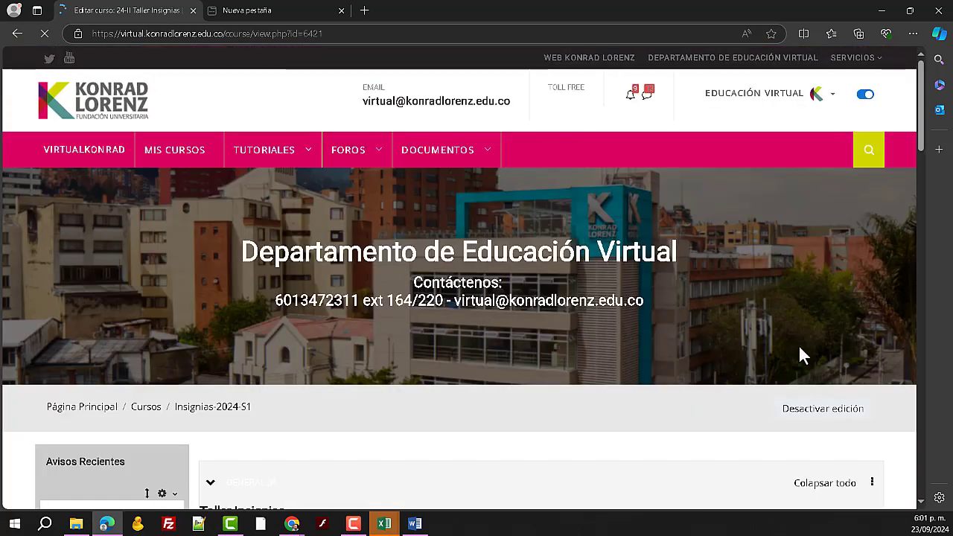
scroll(800, 355, down, 8)
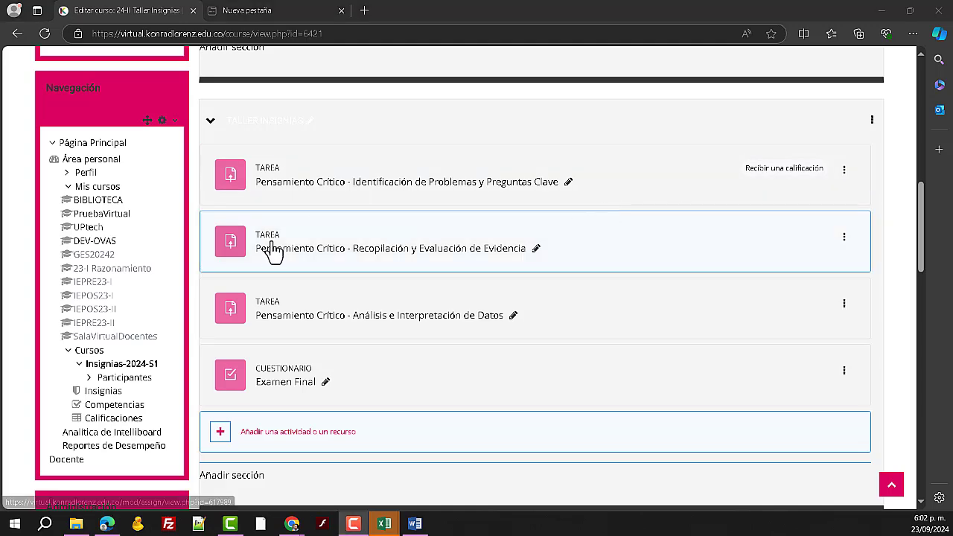
click(381, 325)
scroll(383, 326, down, 5)
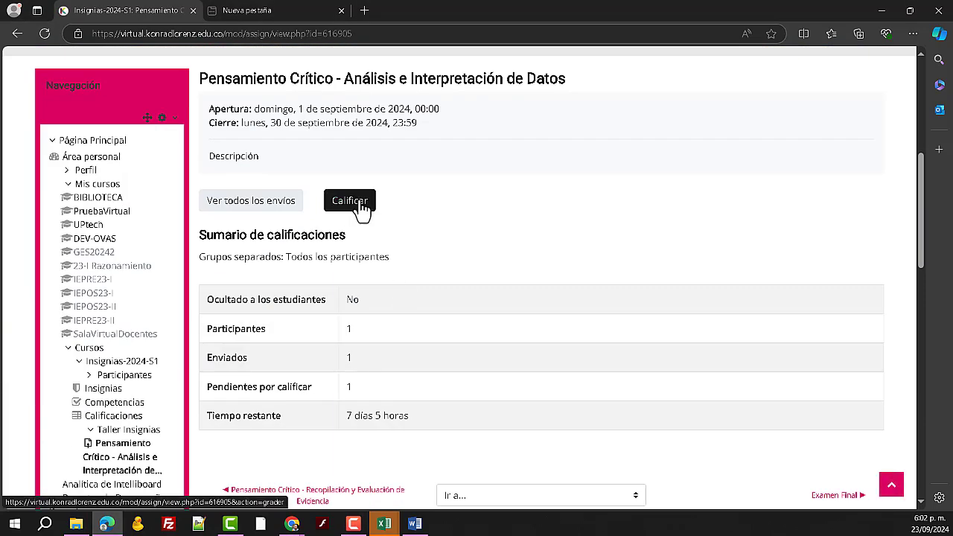
click(350, 201)
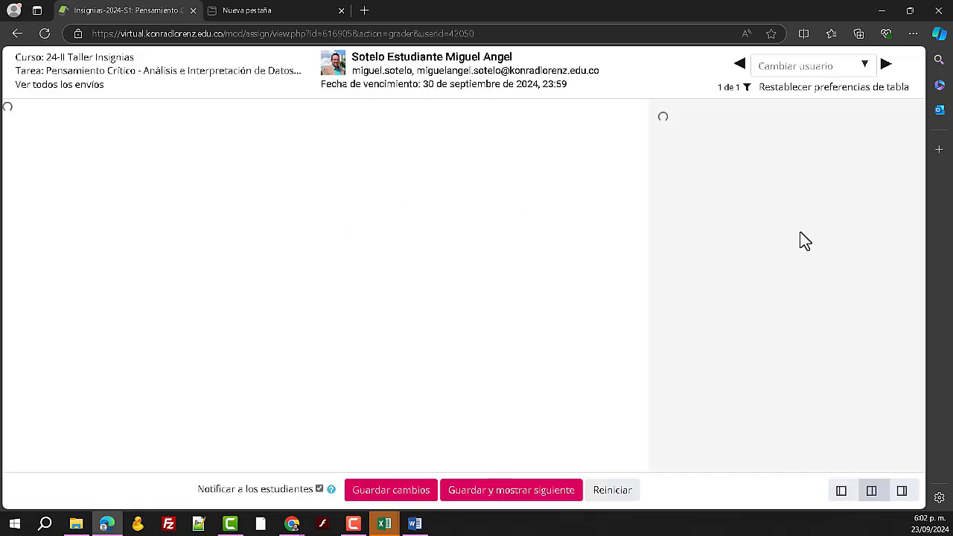
scroll(804, 240, down, 2)
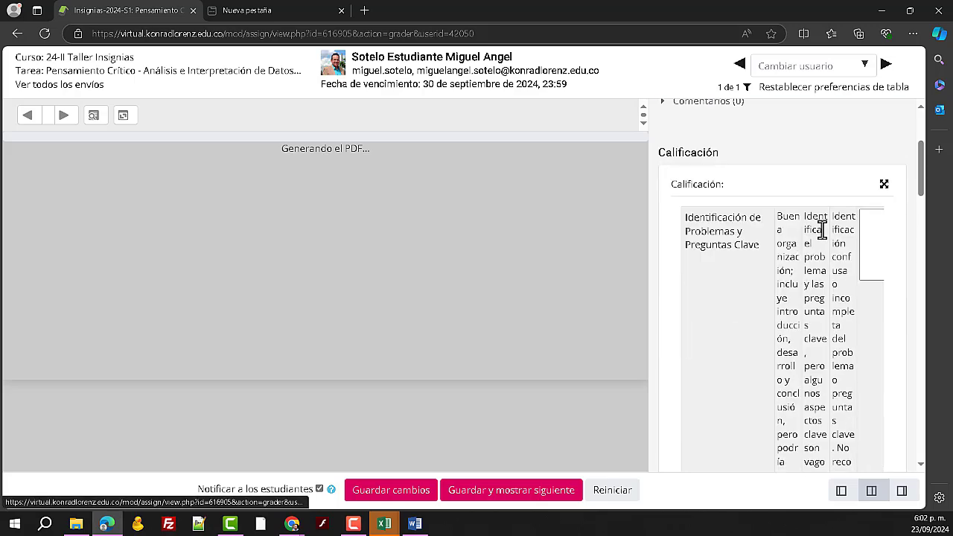
- Grade the student's submission with the 3-point level in all three criteria of the enlarged rubric, and save the changes
click(885, 185)
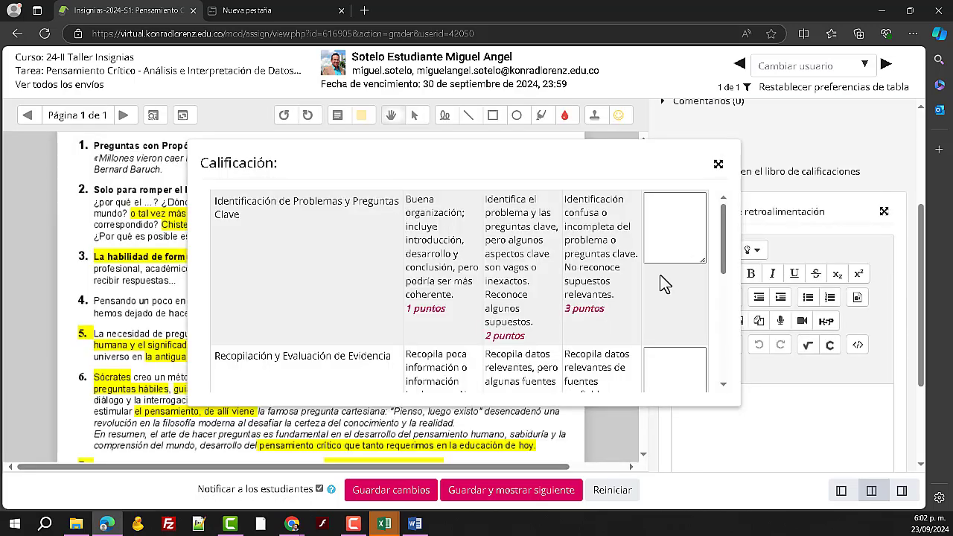
scroll(600, 276, down, 2)
scroll(598, 261, up, 2)
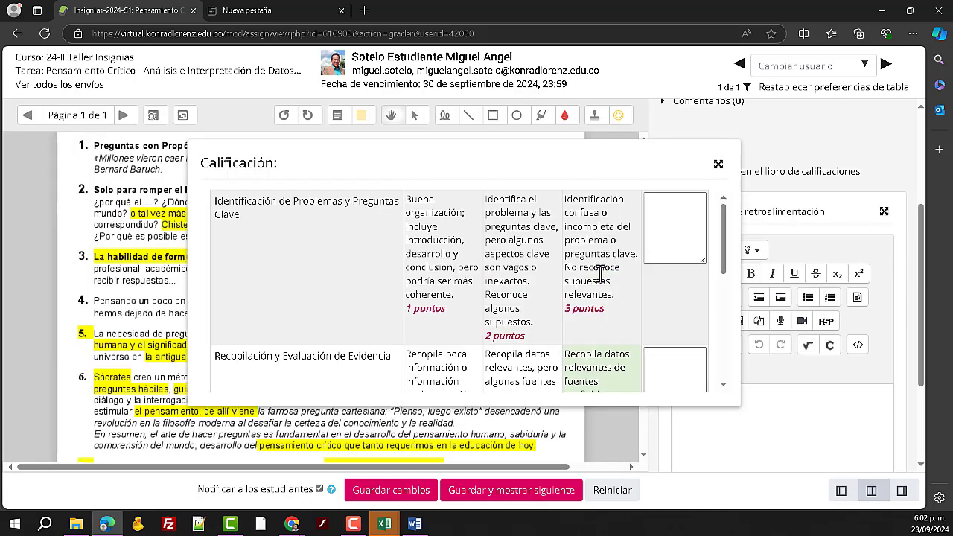
scroll(598, 257, down, 2)
click(600, 328)
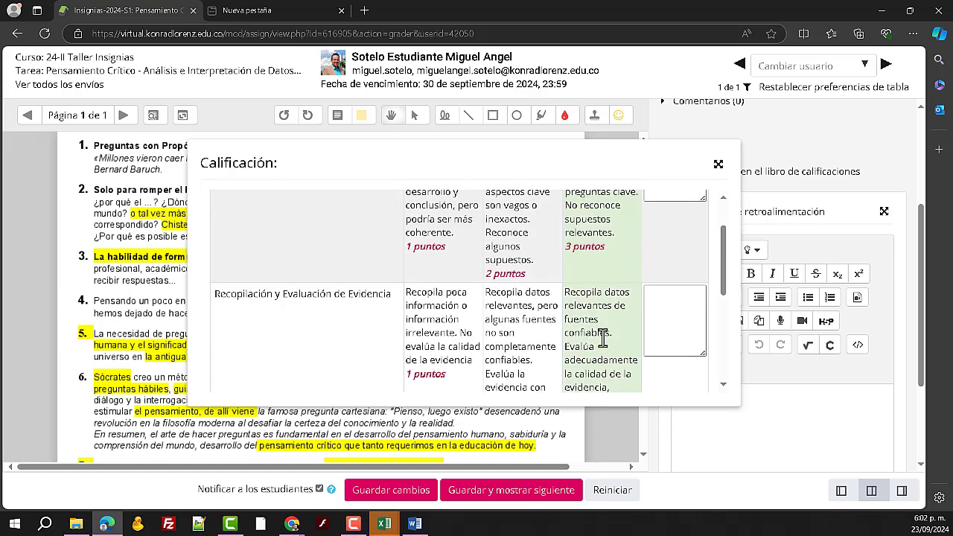
scroll(603, 337, down, 2)
scroll(603, 339, down, 2)
click(605, 290)
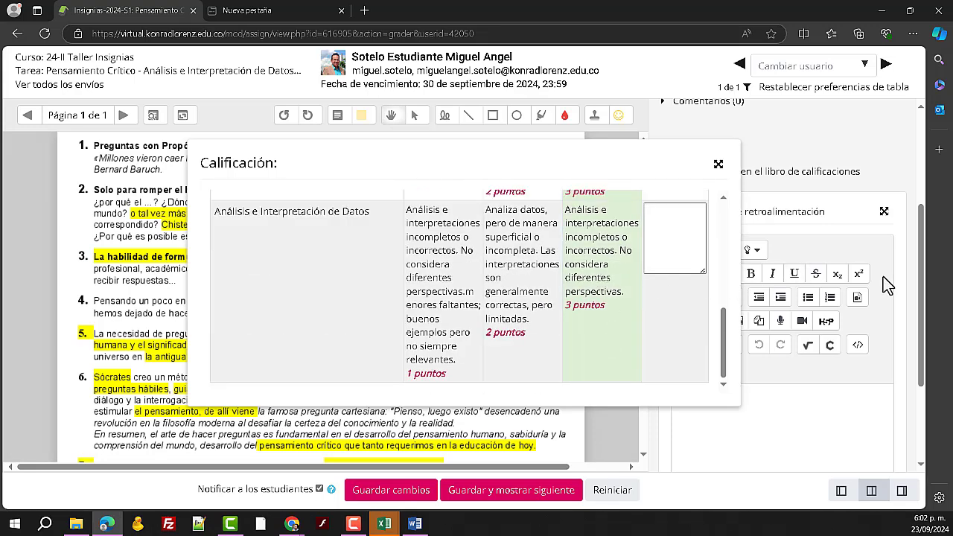
click(719, 169)
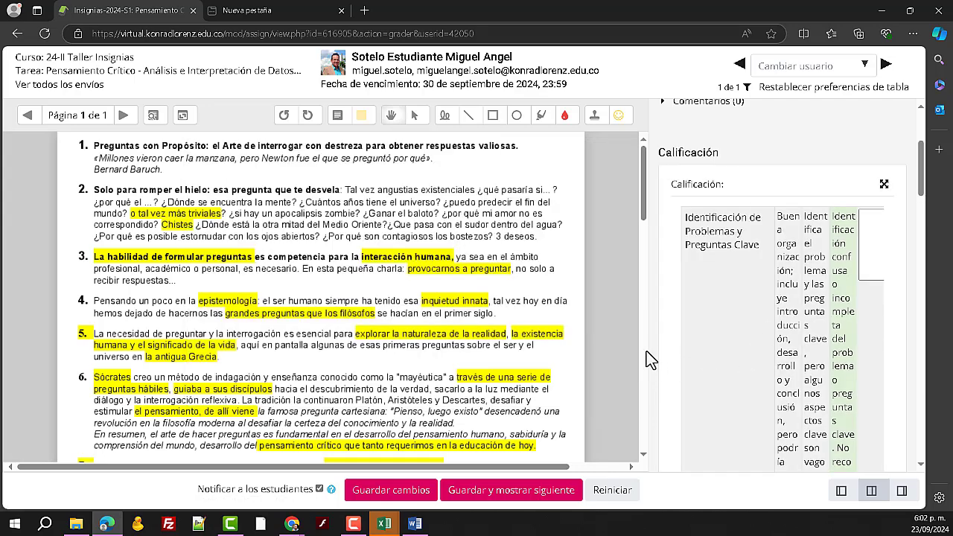
scroll(588, 355, down, 6)
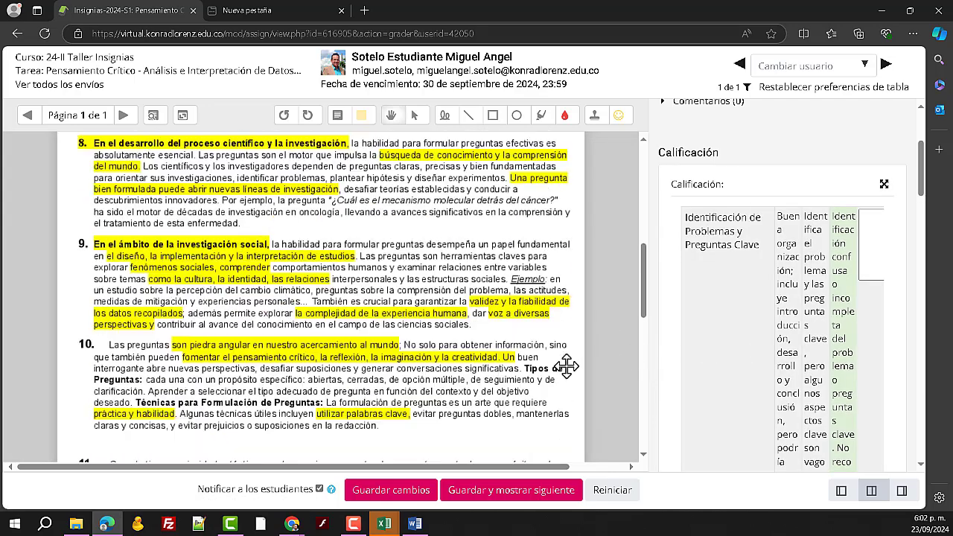
click(412, 494)
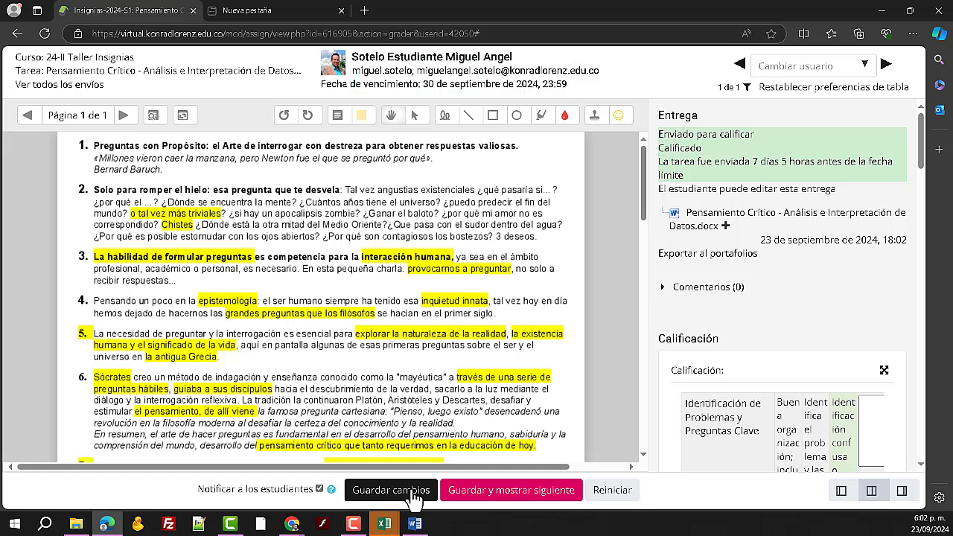
- Return to the assignment and open its Desglose de Competencias report for the student
click(91, 83)
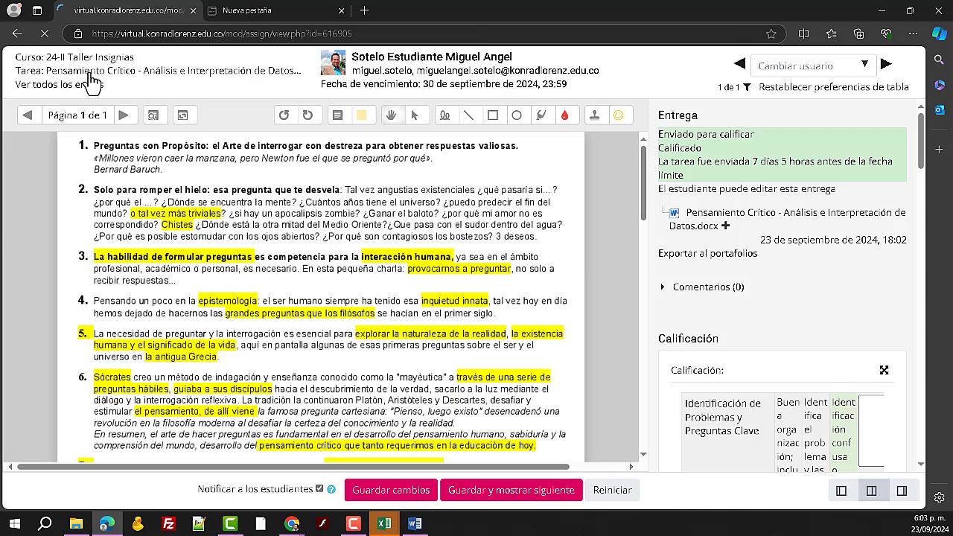
scroll(117, 308, down, 20)
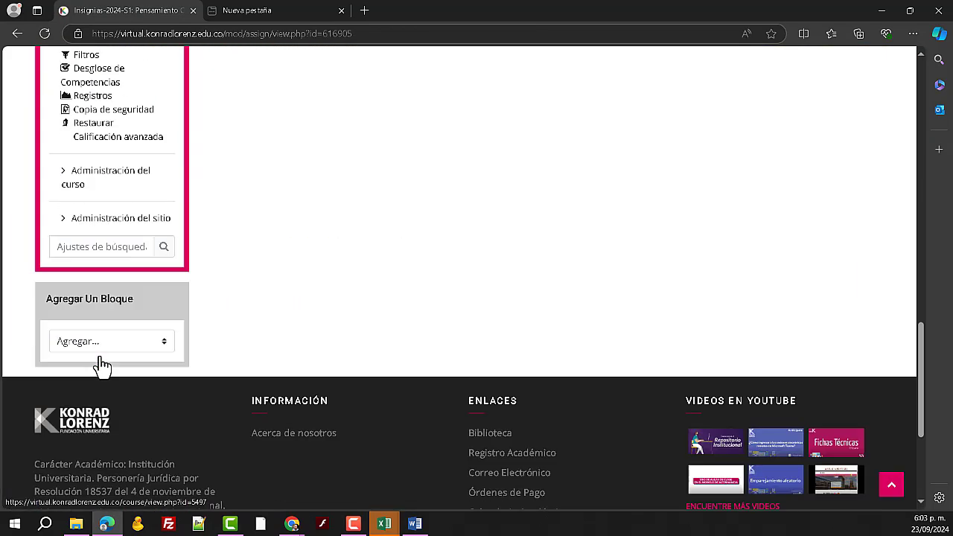
scroll(102, 365, up, 4)
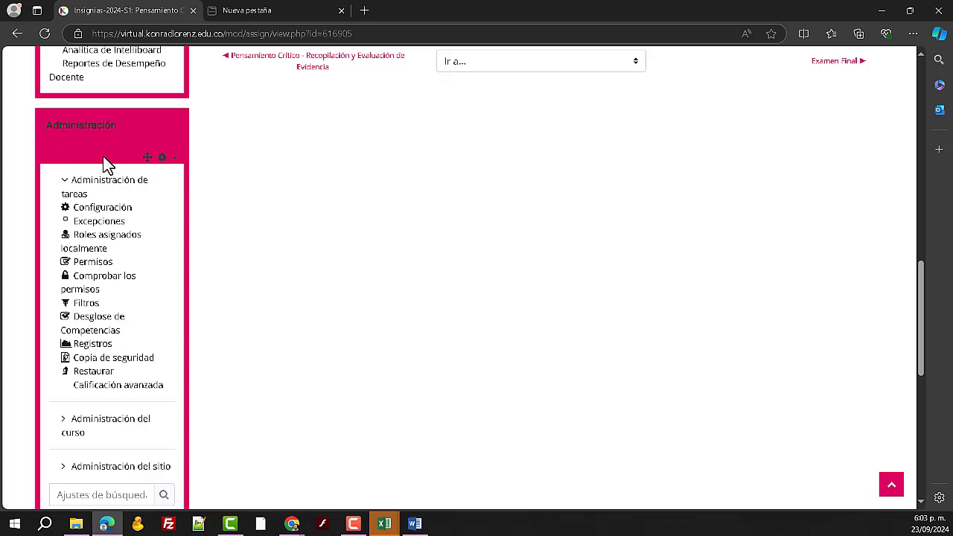
click(99, 328)
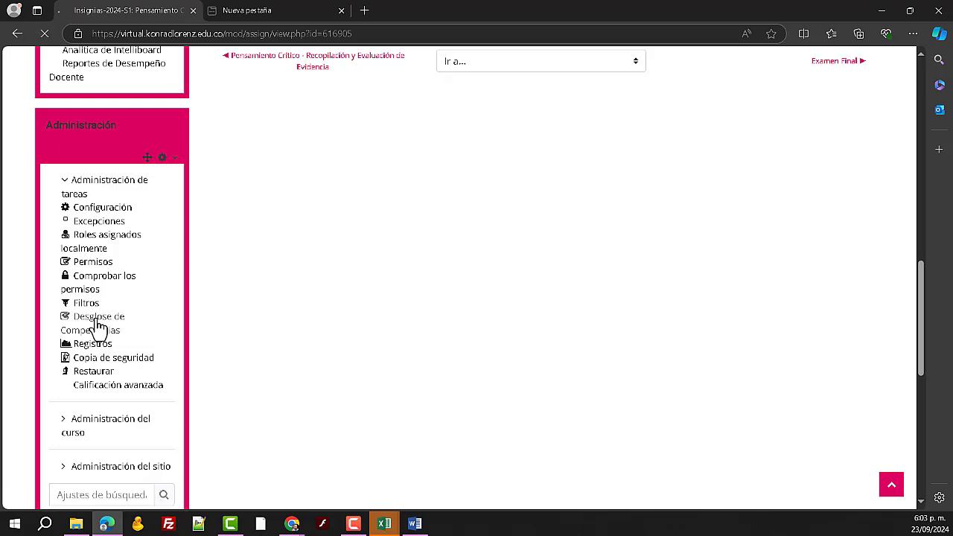
scroll(563, 389, down, 5)
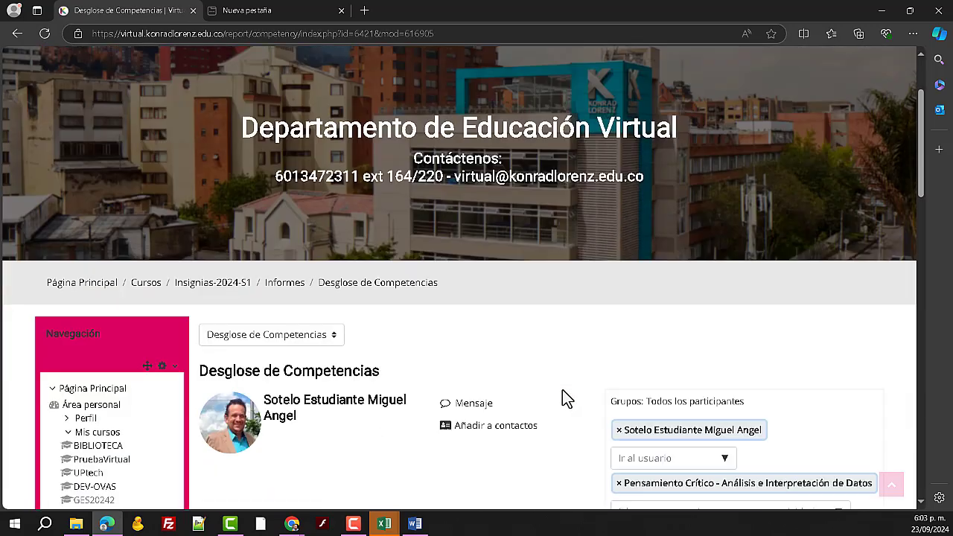
scroll(564, 398, up, 3)
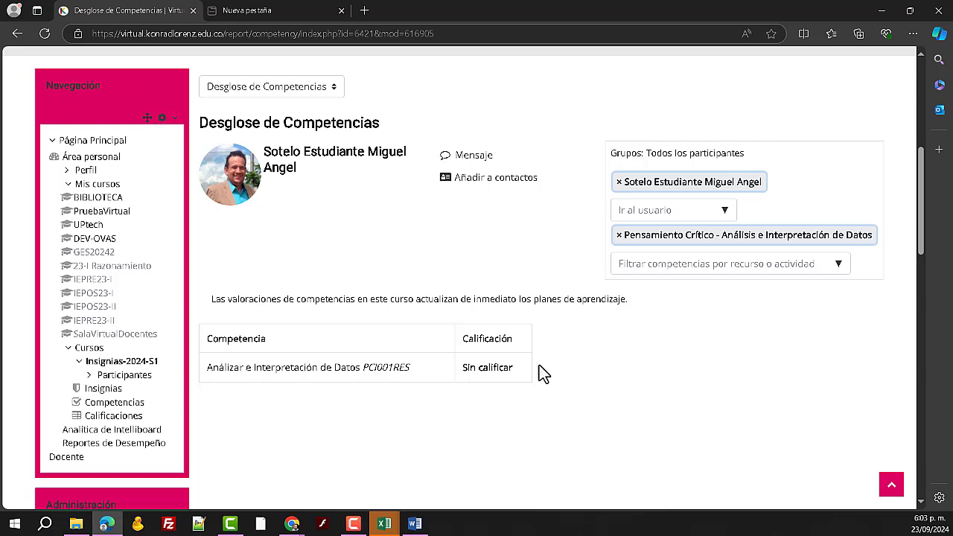
- Rate the student's competency Análizar e Interpretación de Datos PCI001RES as Nivel Avanzado, and close the competency summary
click(491, 368)
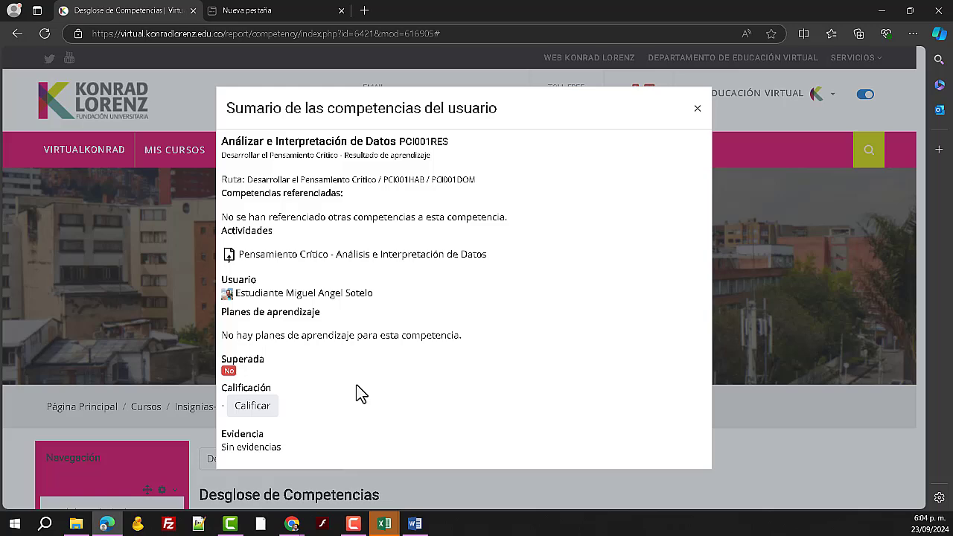
click(256, 410)
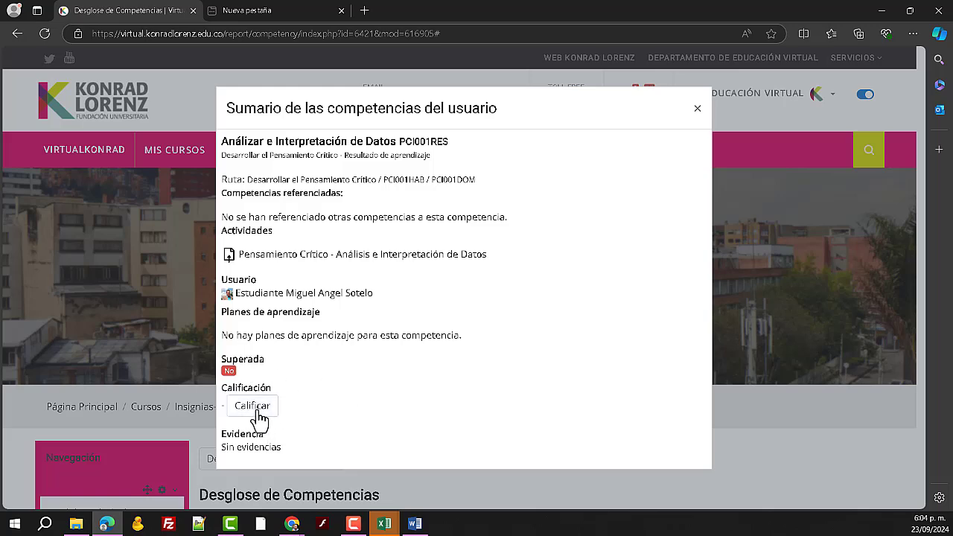
click(474, 258)
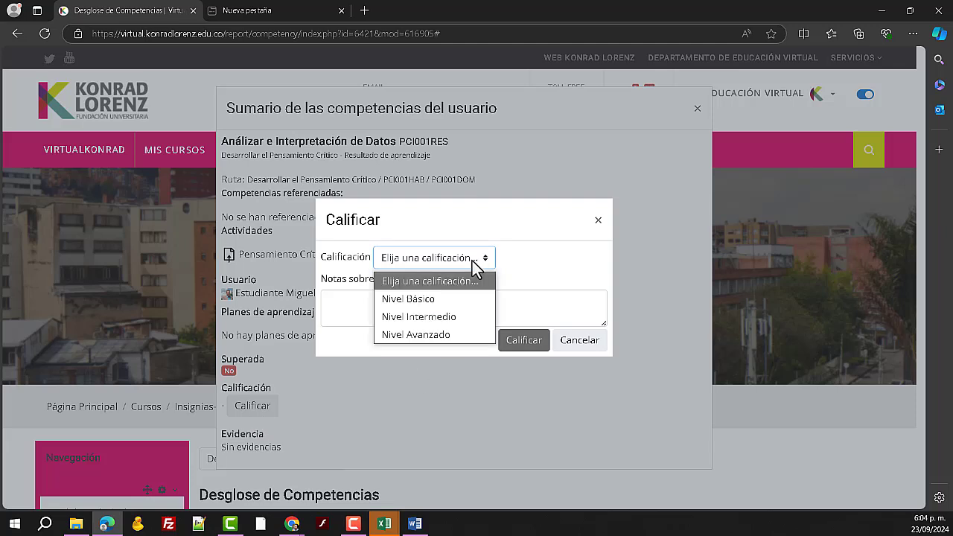
click(425, 334)
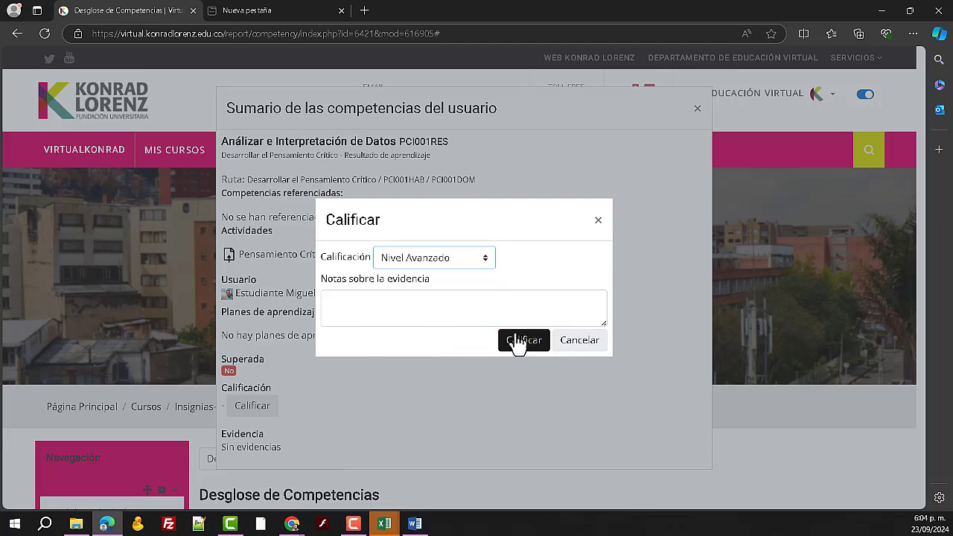
click(524, 341)
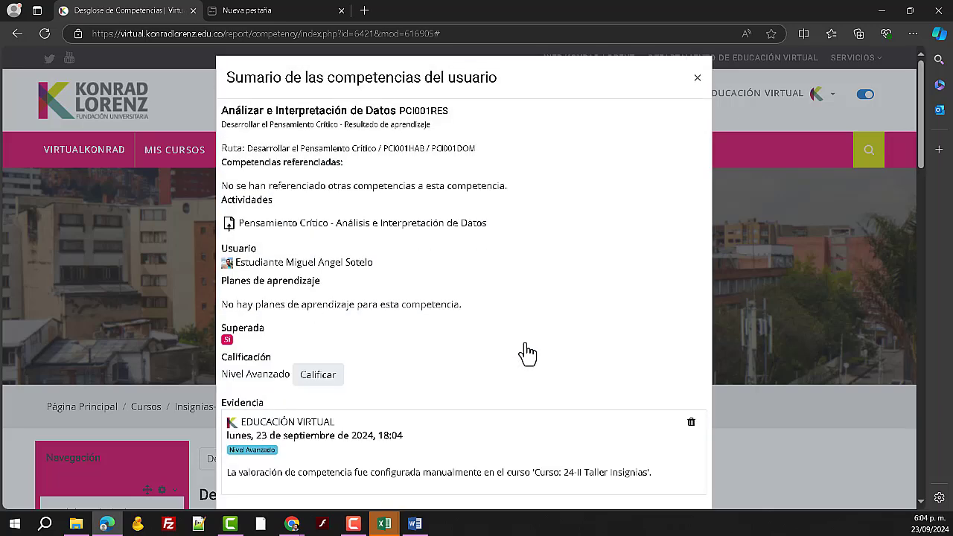
scroll(526, 347, down, 2)
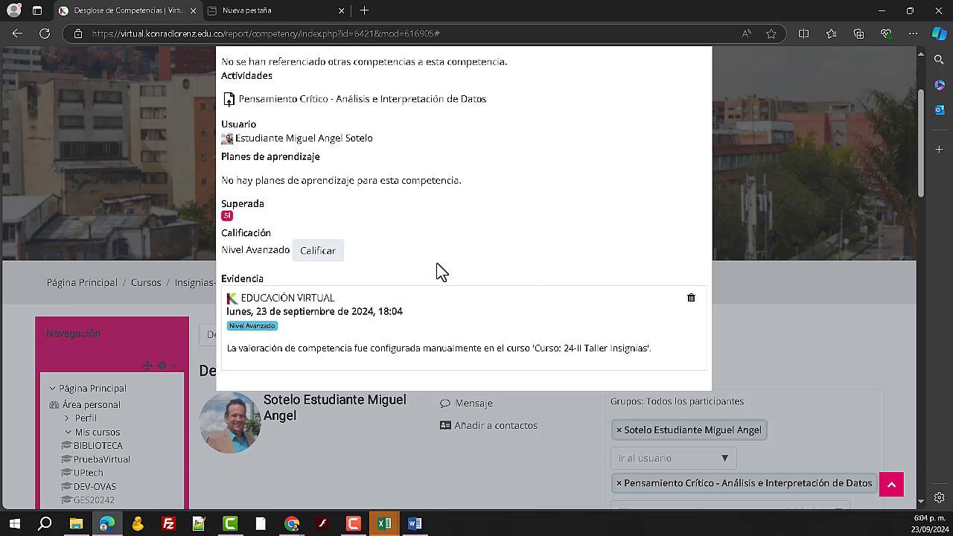
scroll(548, 286, up, 2)
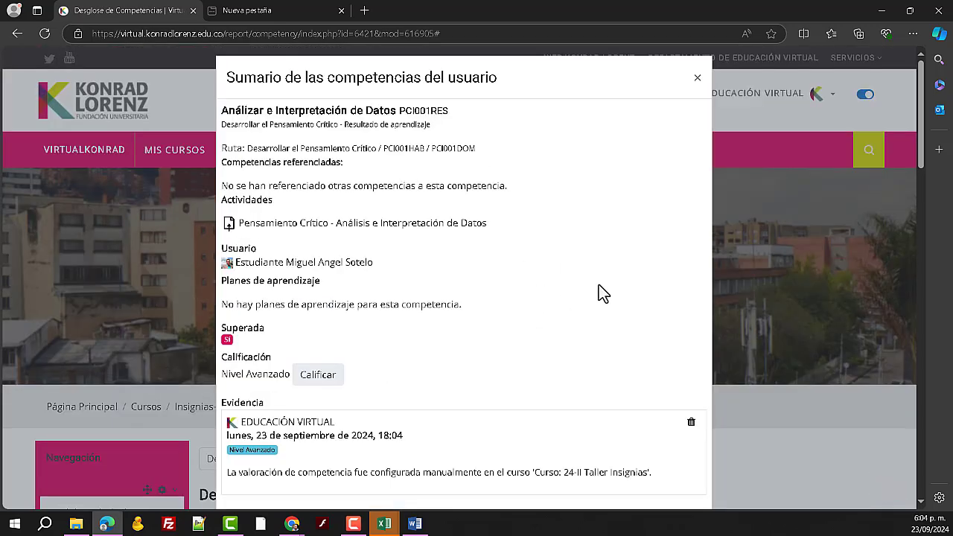
click(697, 78)
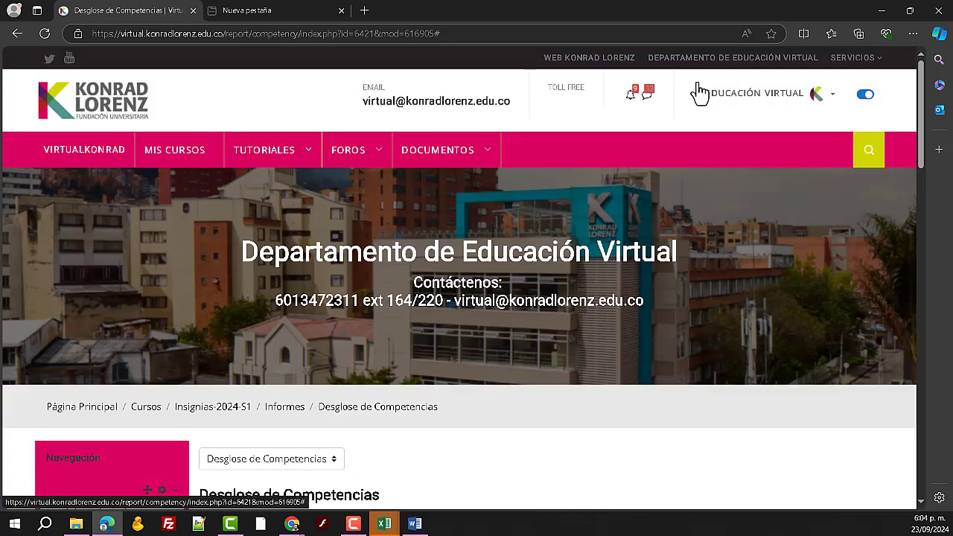
- Open the student's profile from the participants of Insignias-2024-S1 and examine the badges awarded there
scroll(473, 423, down, 2)
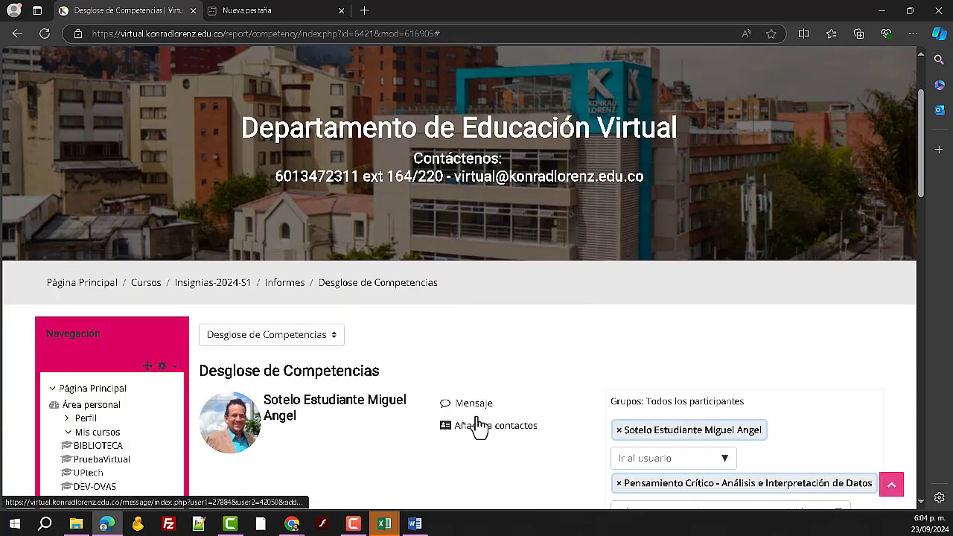
scroll(251, 421, down, 2)
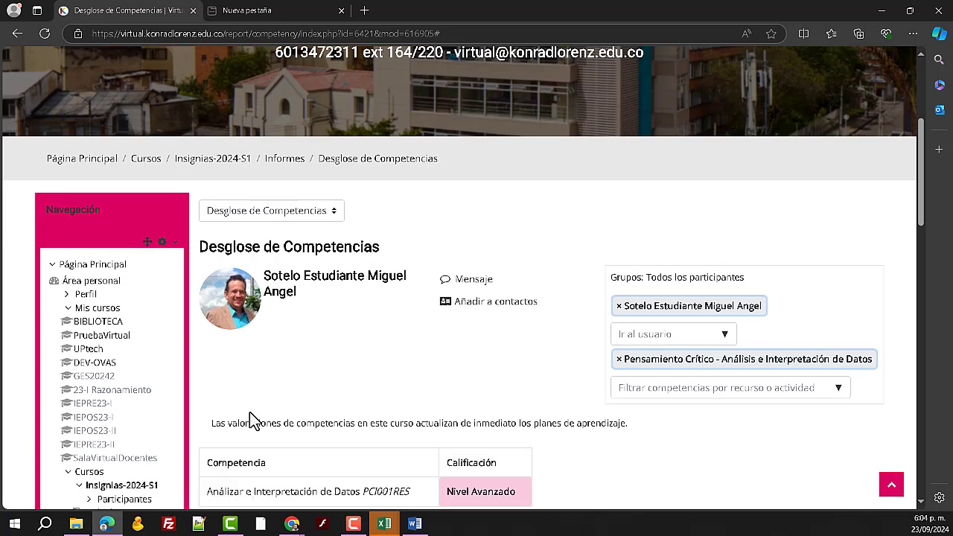
scroll(305, 398, down, 3)
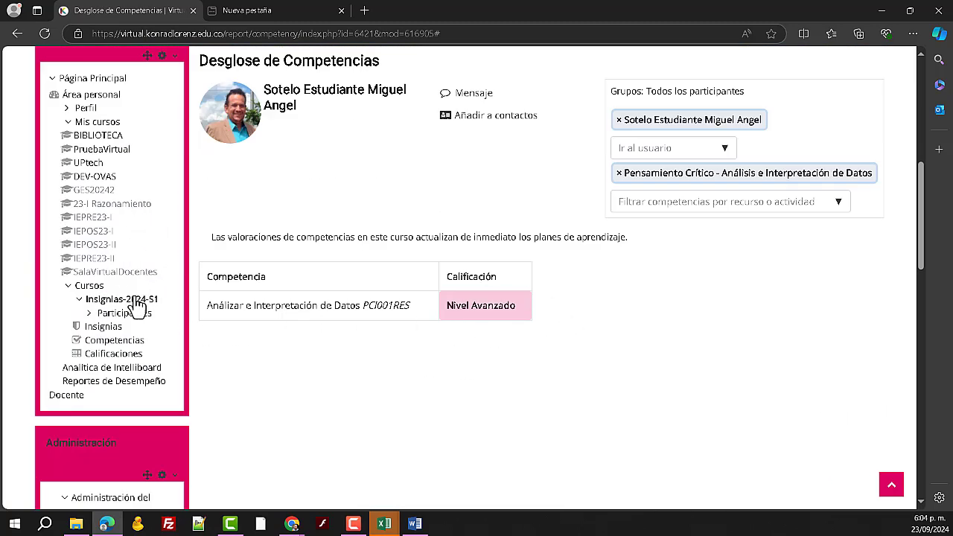
click(134, 319)
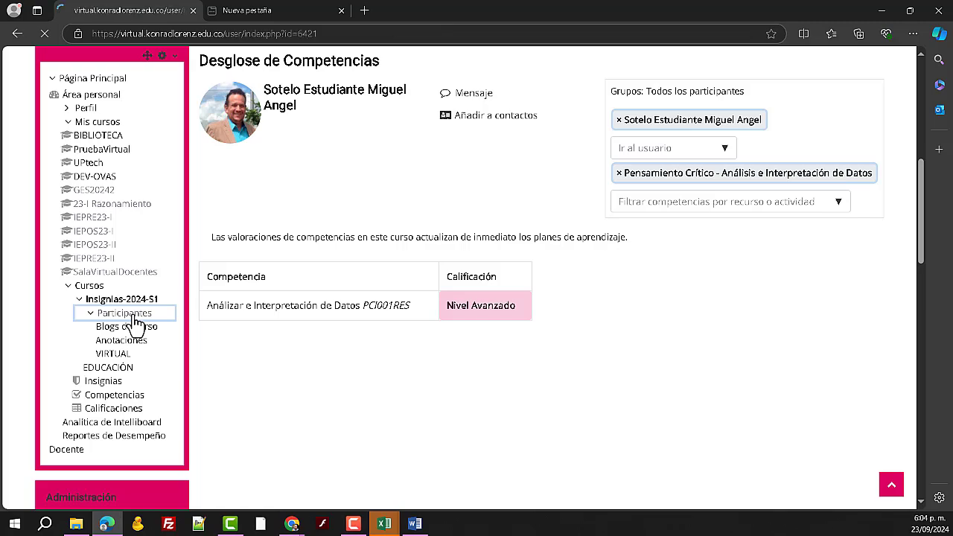
scroll(411, 342, down, 3)
scroll(480, 341, down, 3)
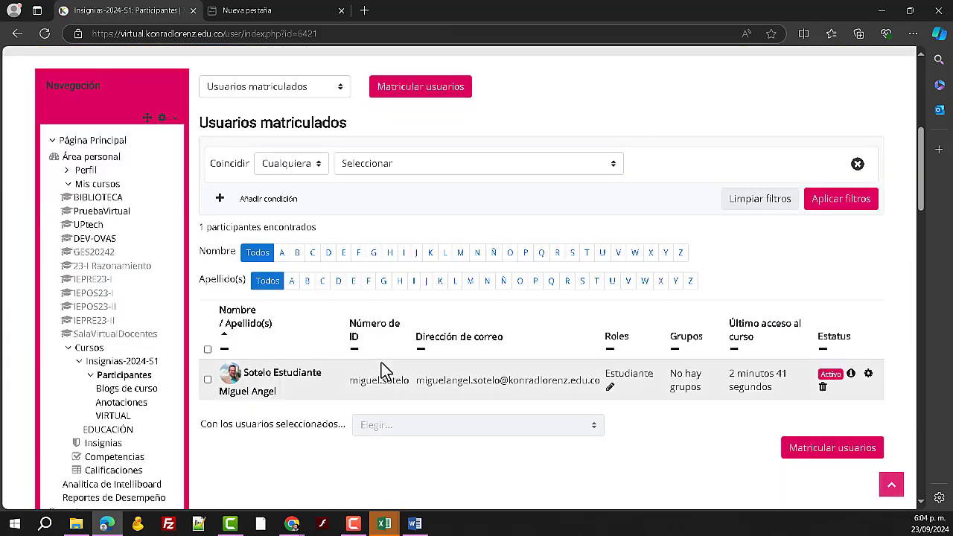
click(285, 373)
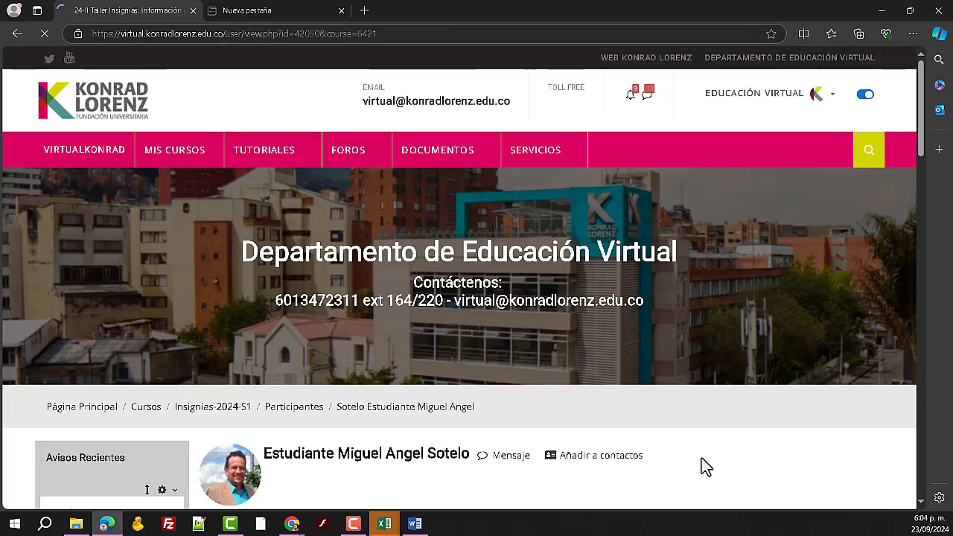
scroll(648, 421, down, 6)
scroll(648, 415, down, 3)
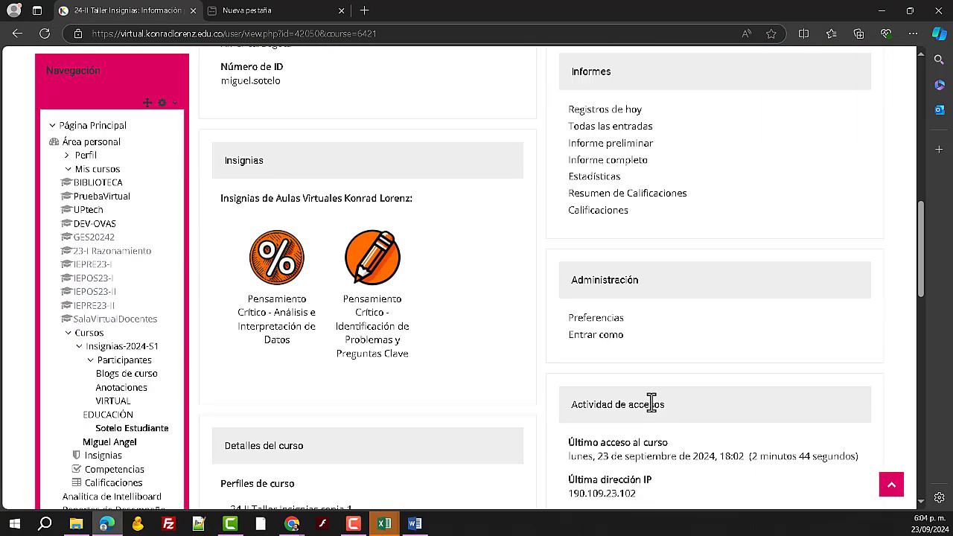